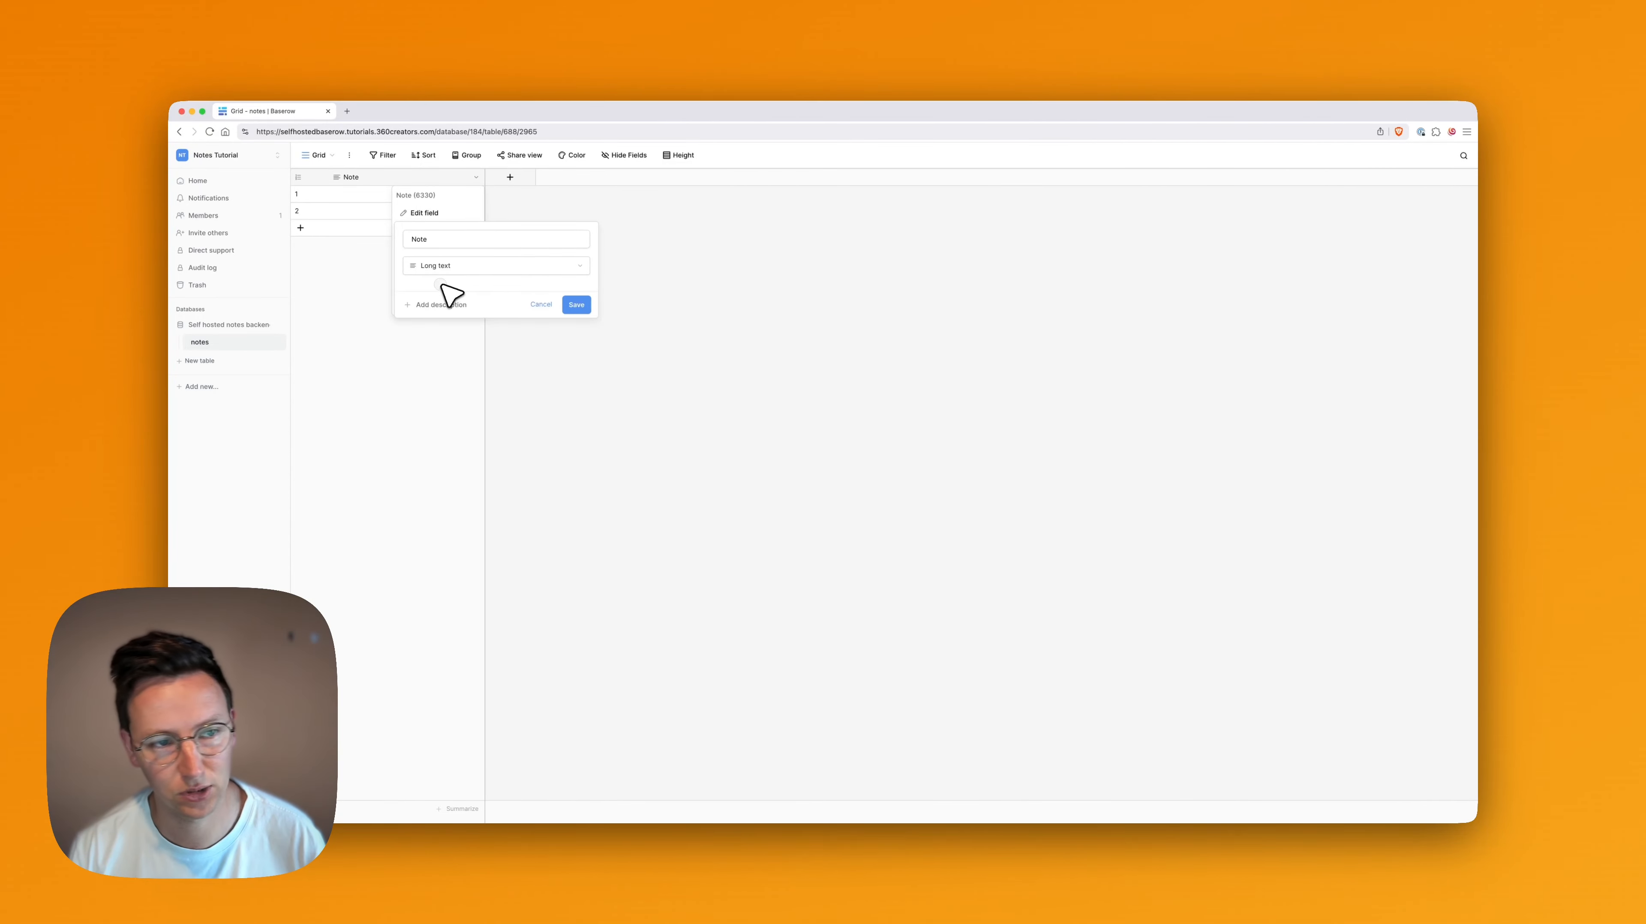
Add a Long text field with rich text formatting enabled to the notes table
click(626, 208)
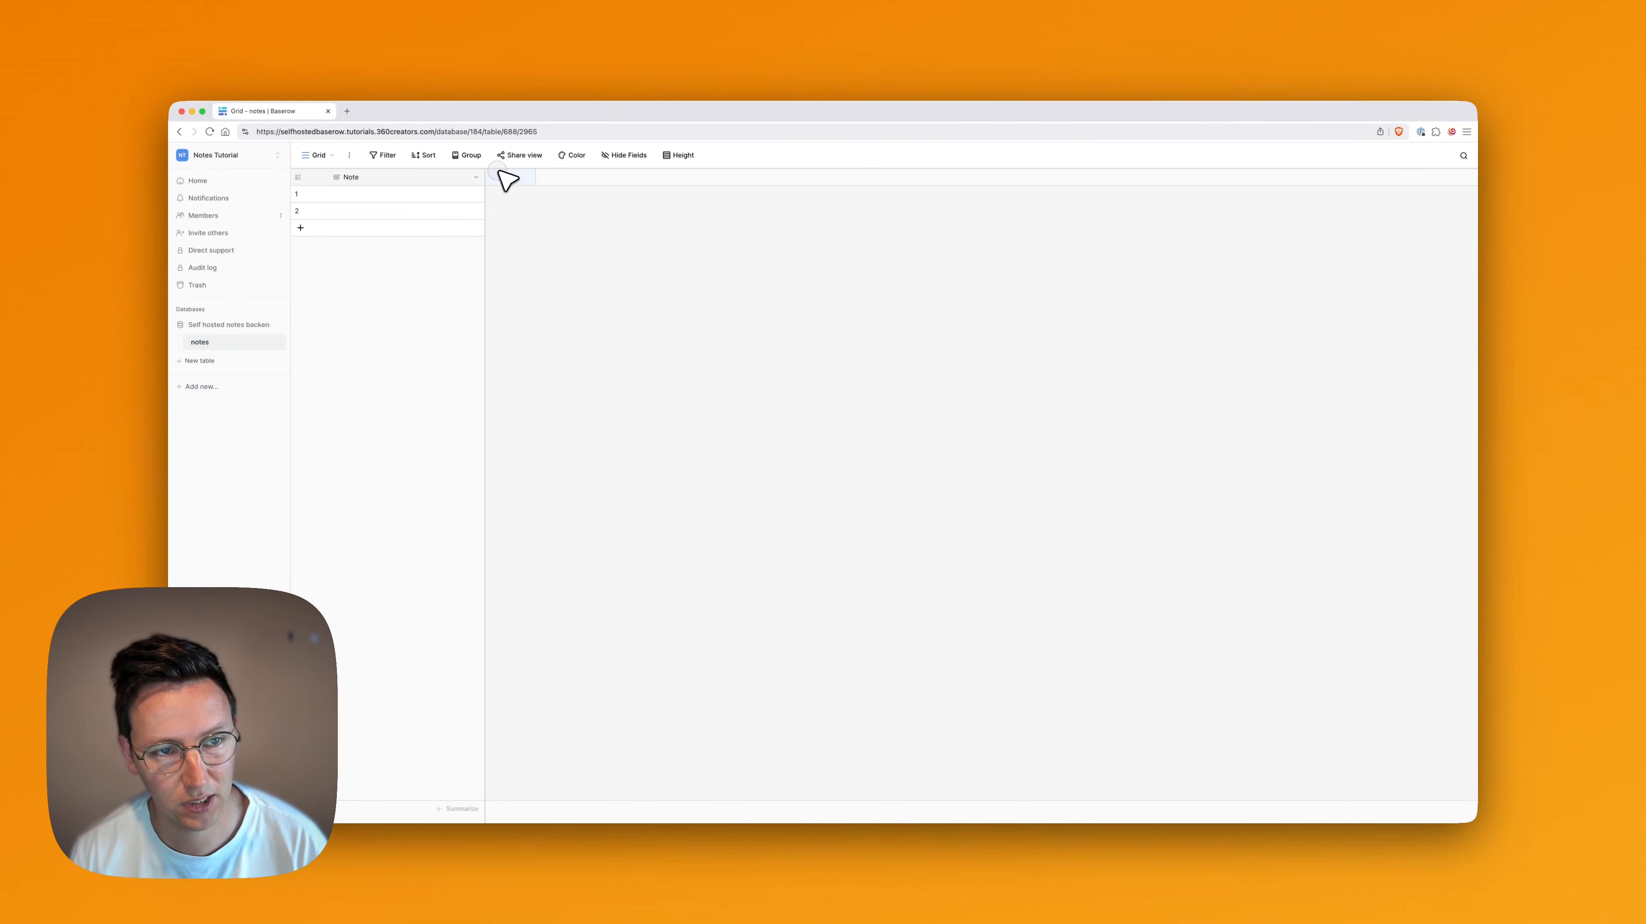
click(510, 176)
click(569, 273)
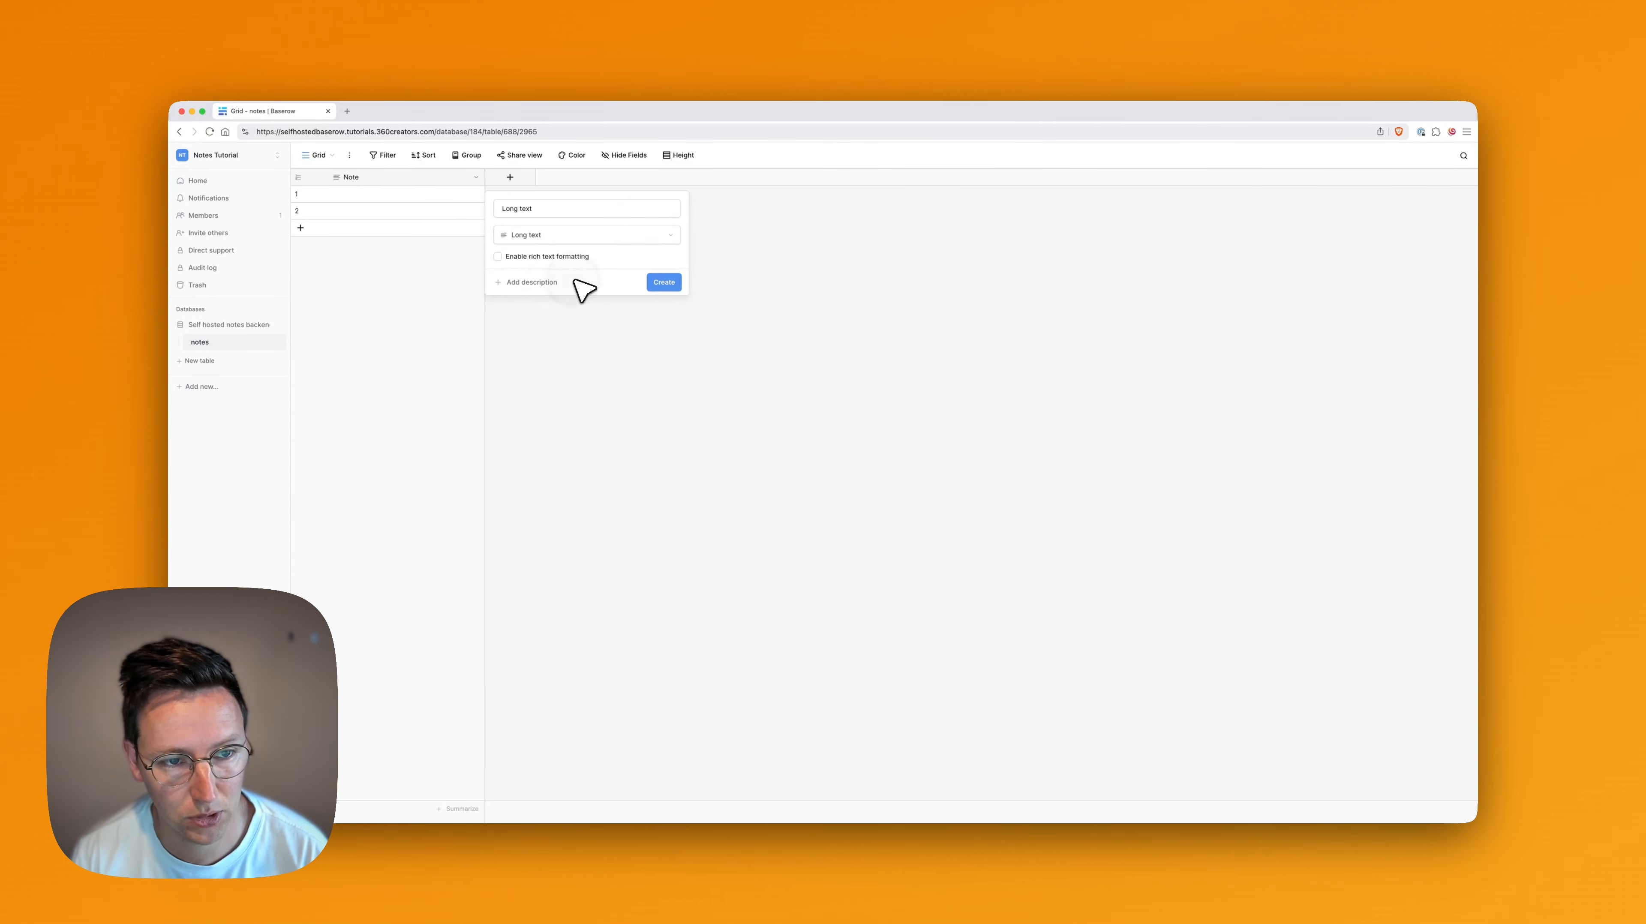
click(546, 256)
click(673, 282)
Enter "Cool note" in the first row's Long text cell and make the word "note" bold
click(488, 197)
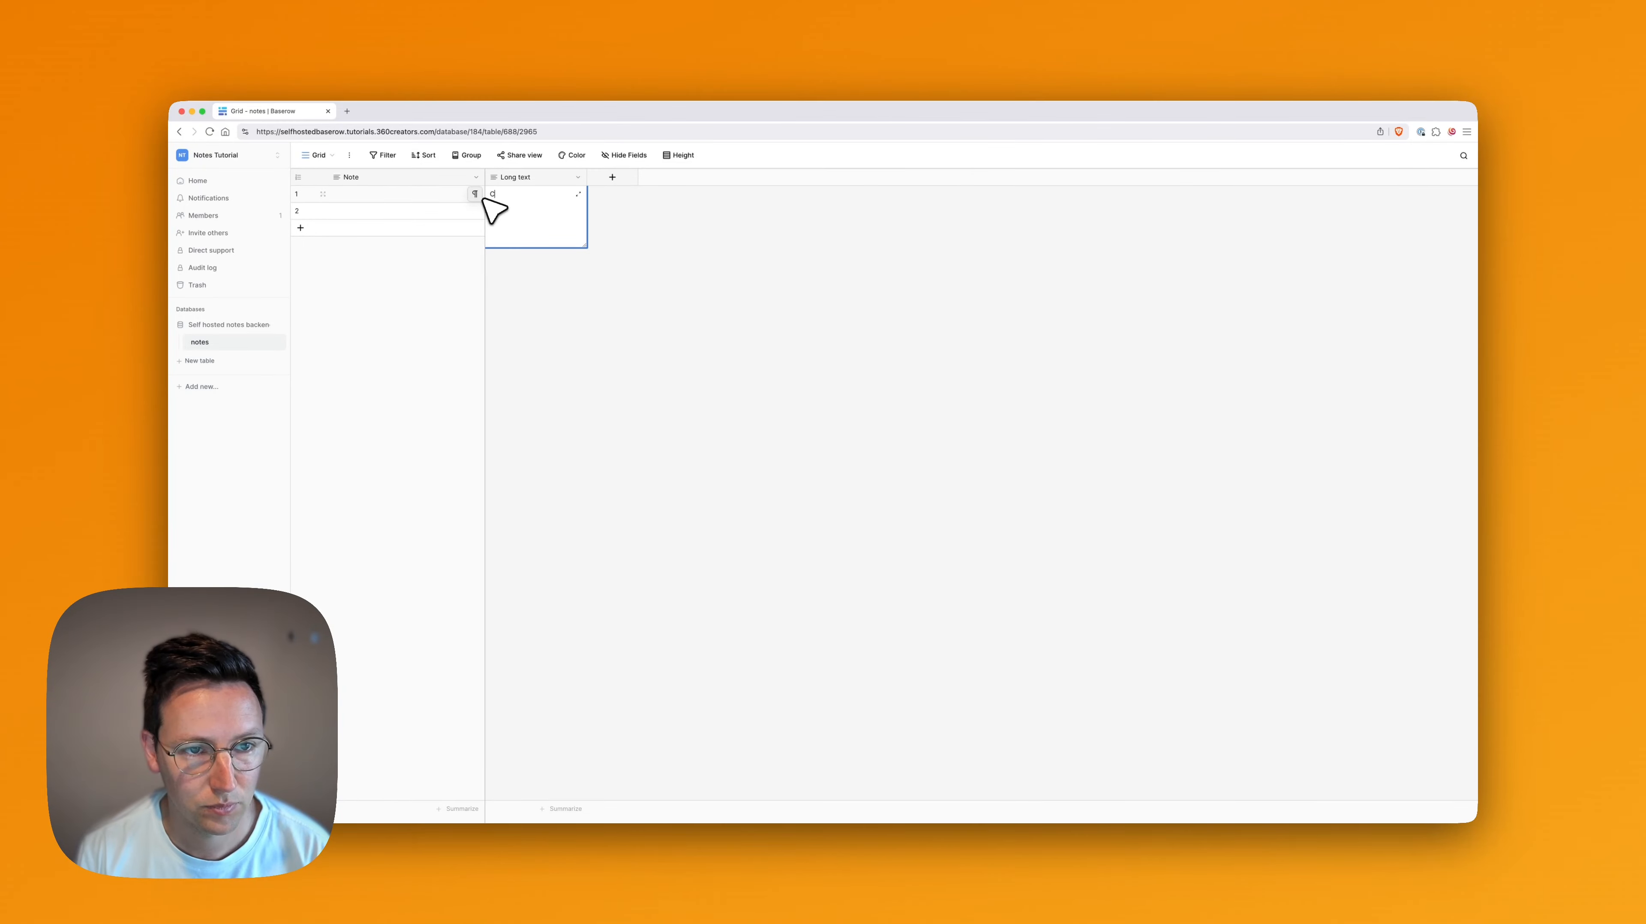
text(Cool note)
double_click(513, 194)
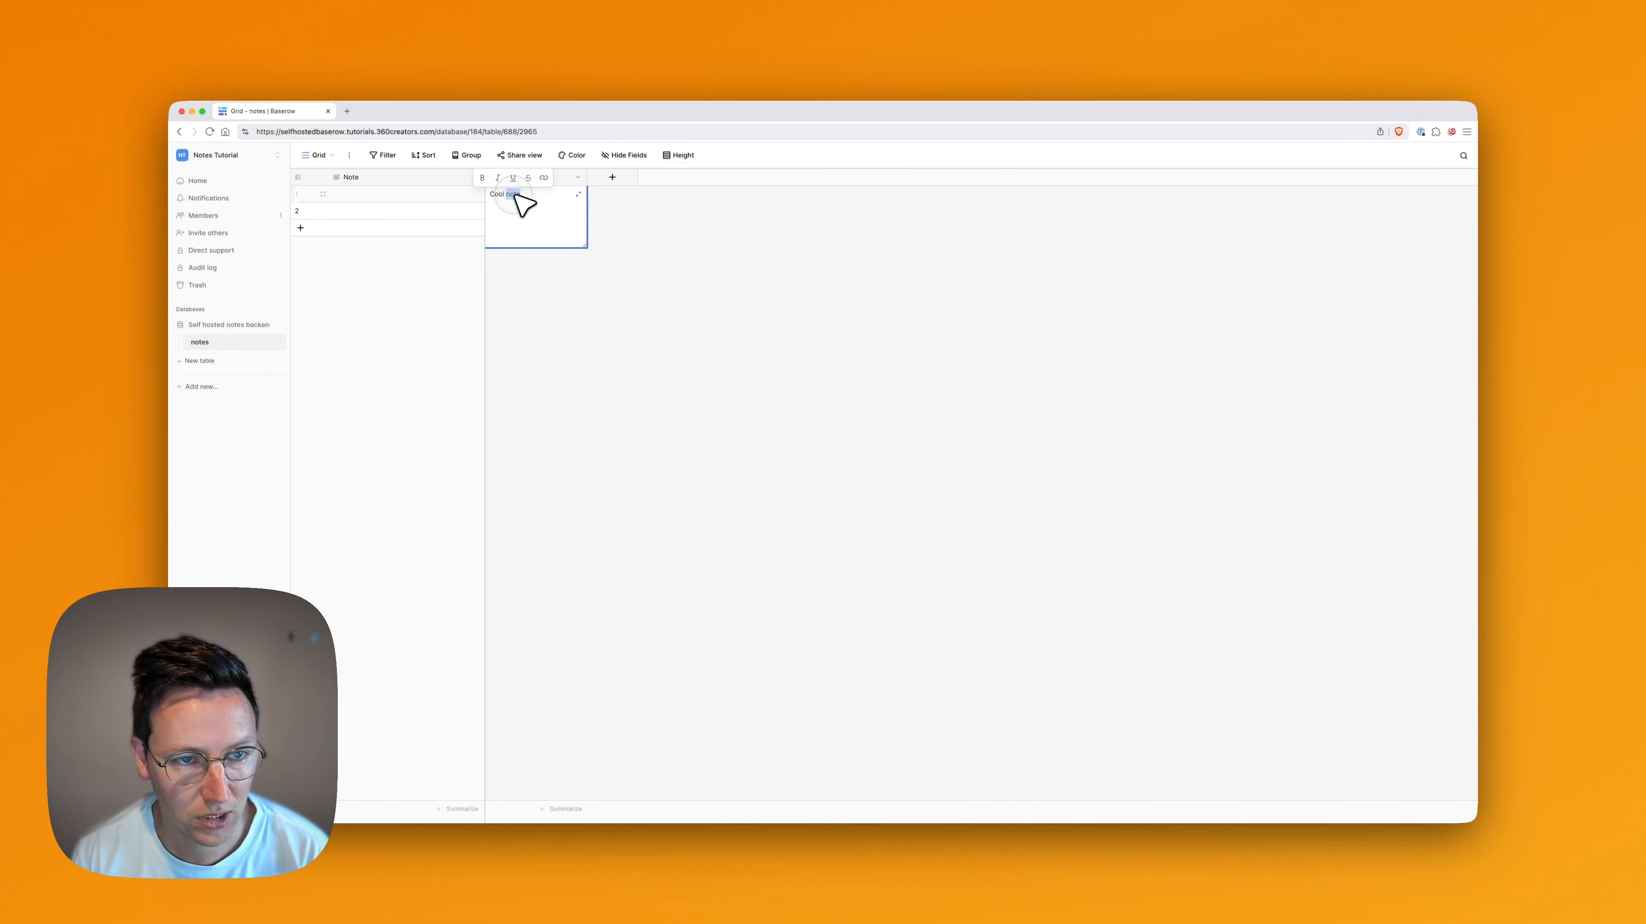
click(482, 178)
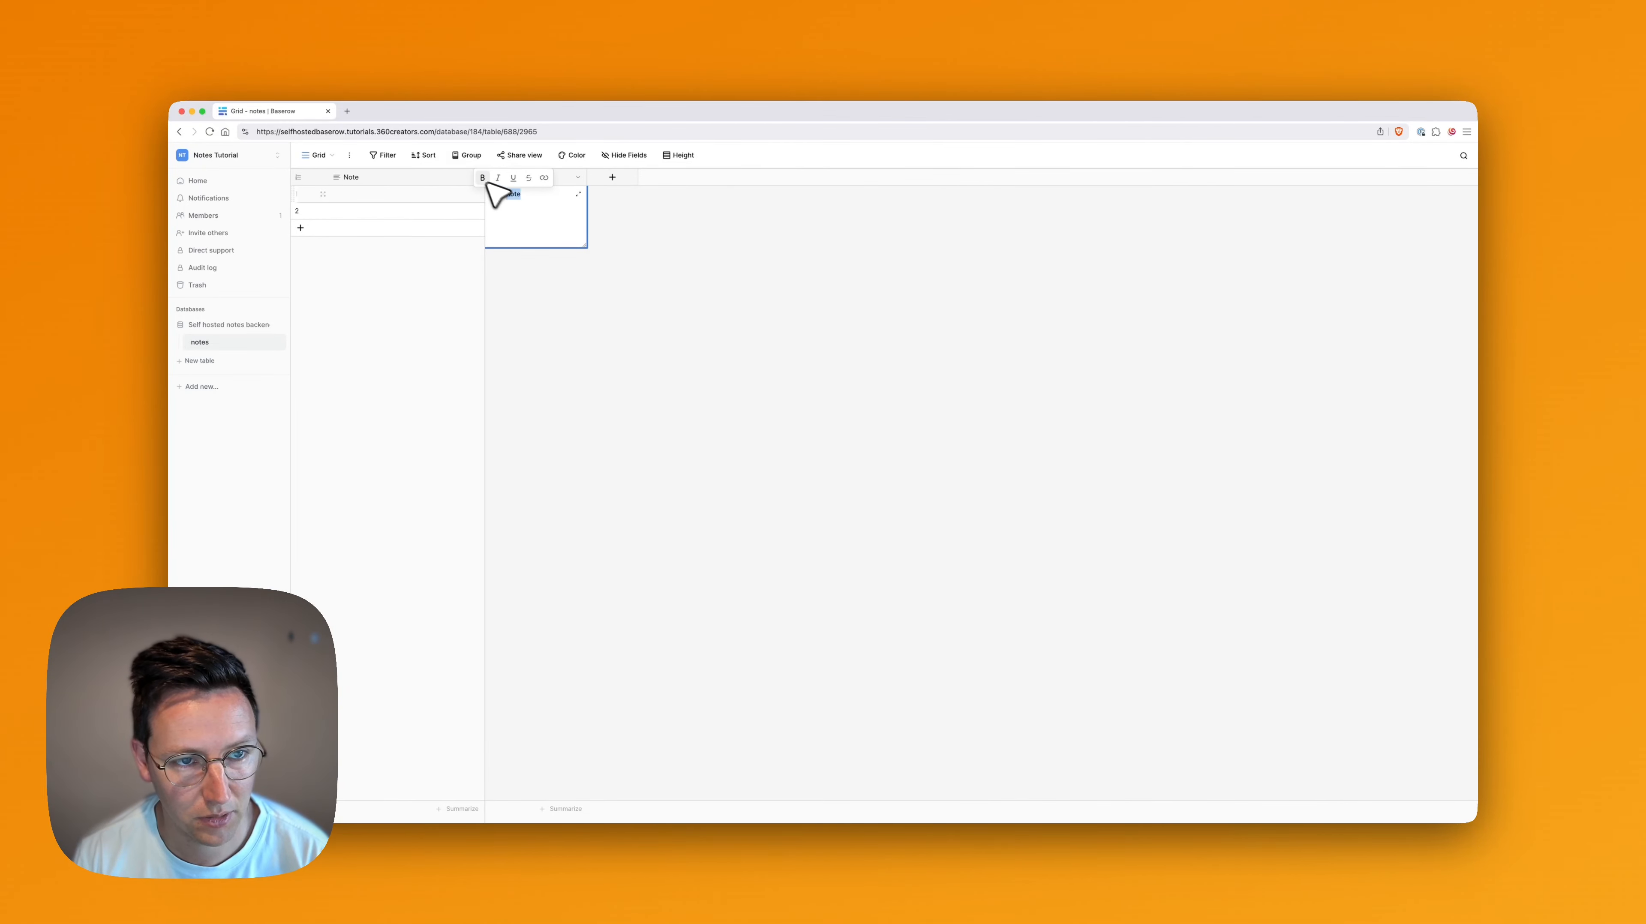
click(623, 256)
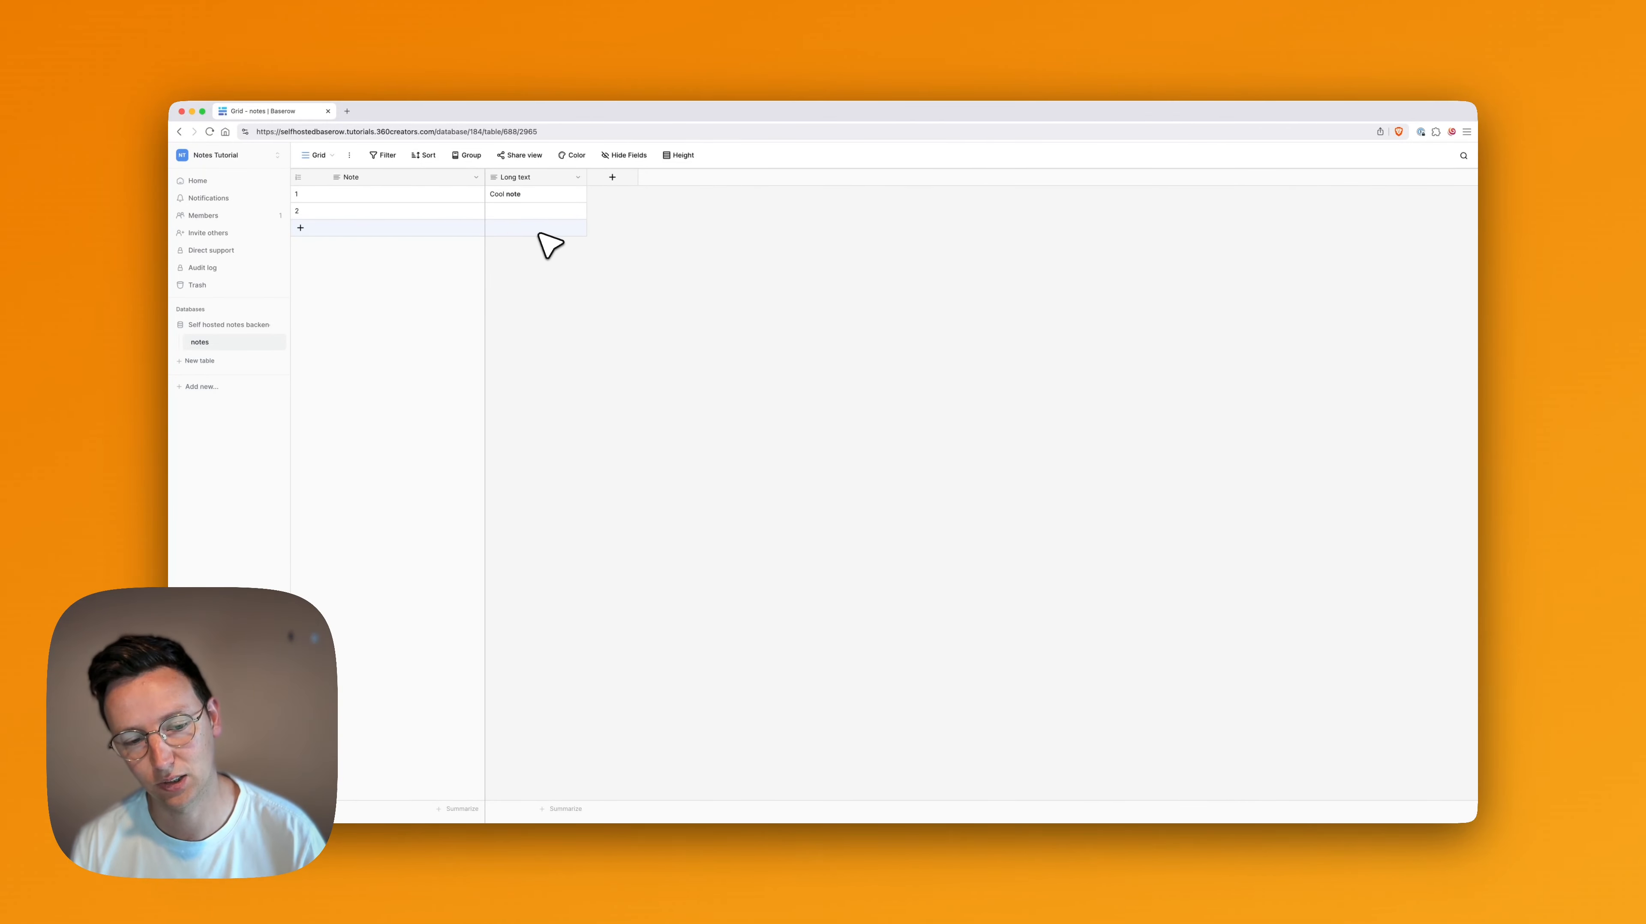
Delete the Long text field from the notes table
click(577, 178)
click(511, 336)
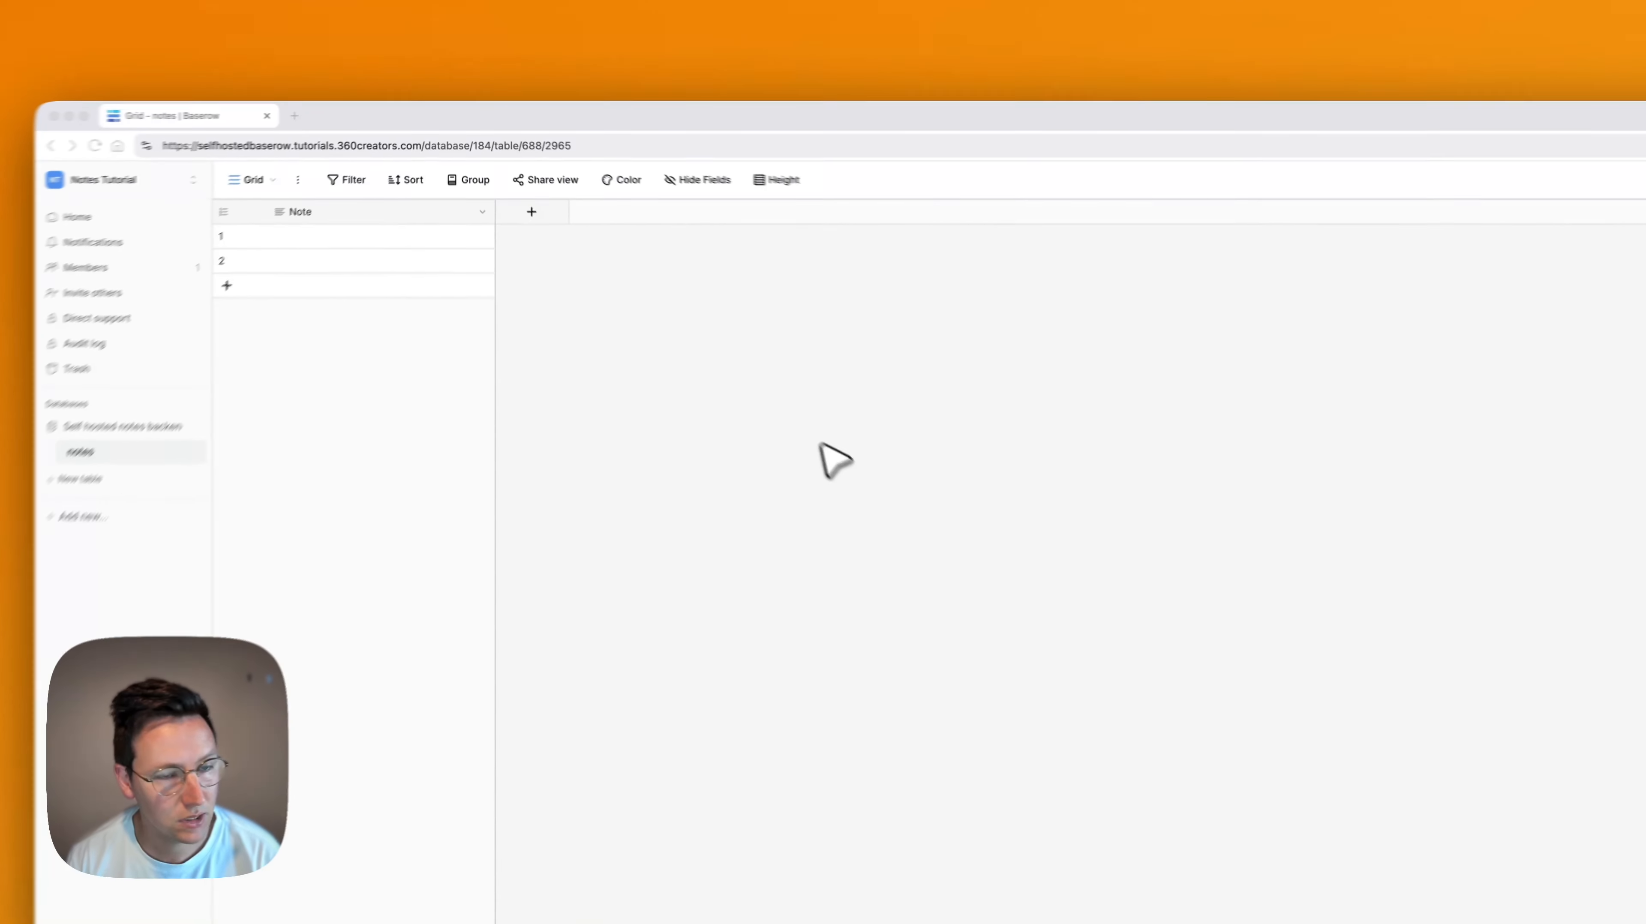
Start a new field in the notes table and search the field types for url, then clear the search
click(531, 212)
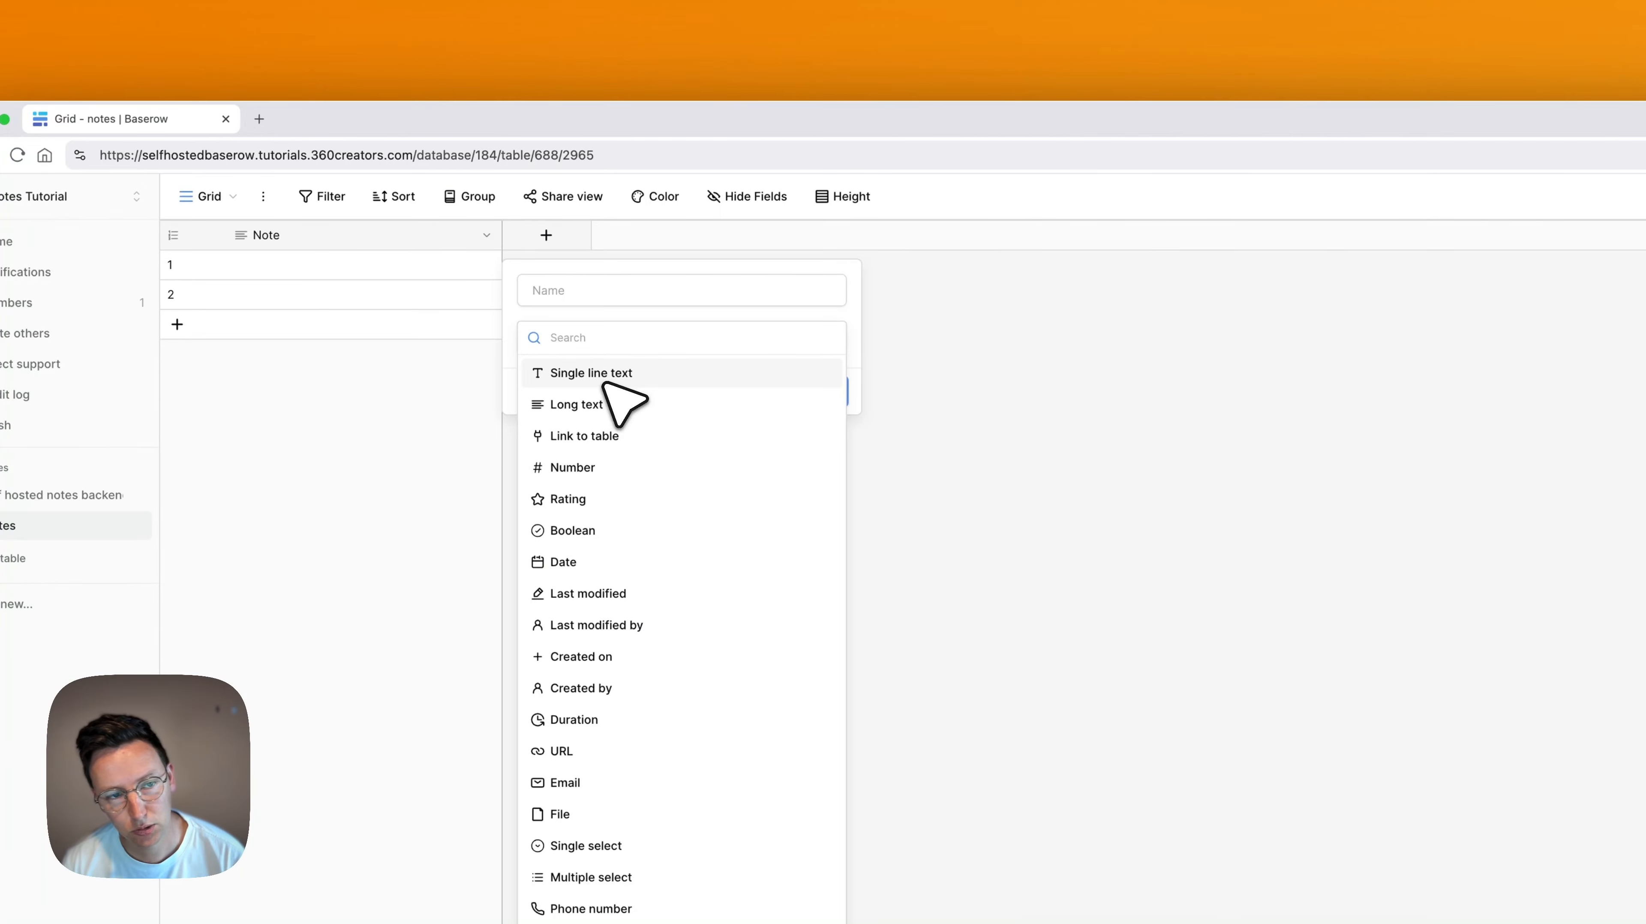
text(url)
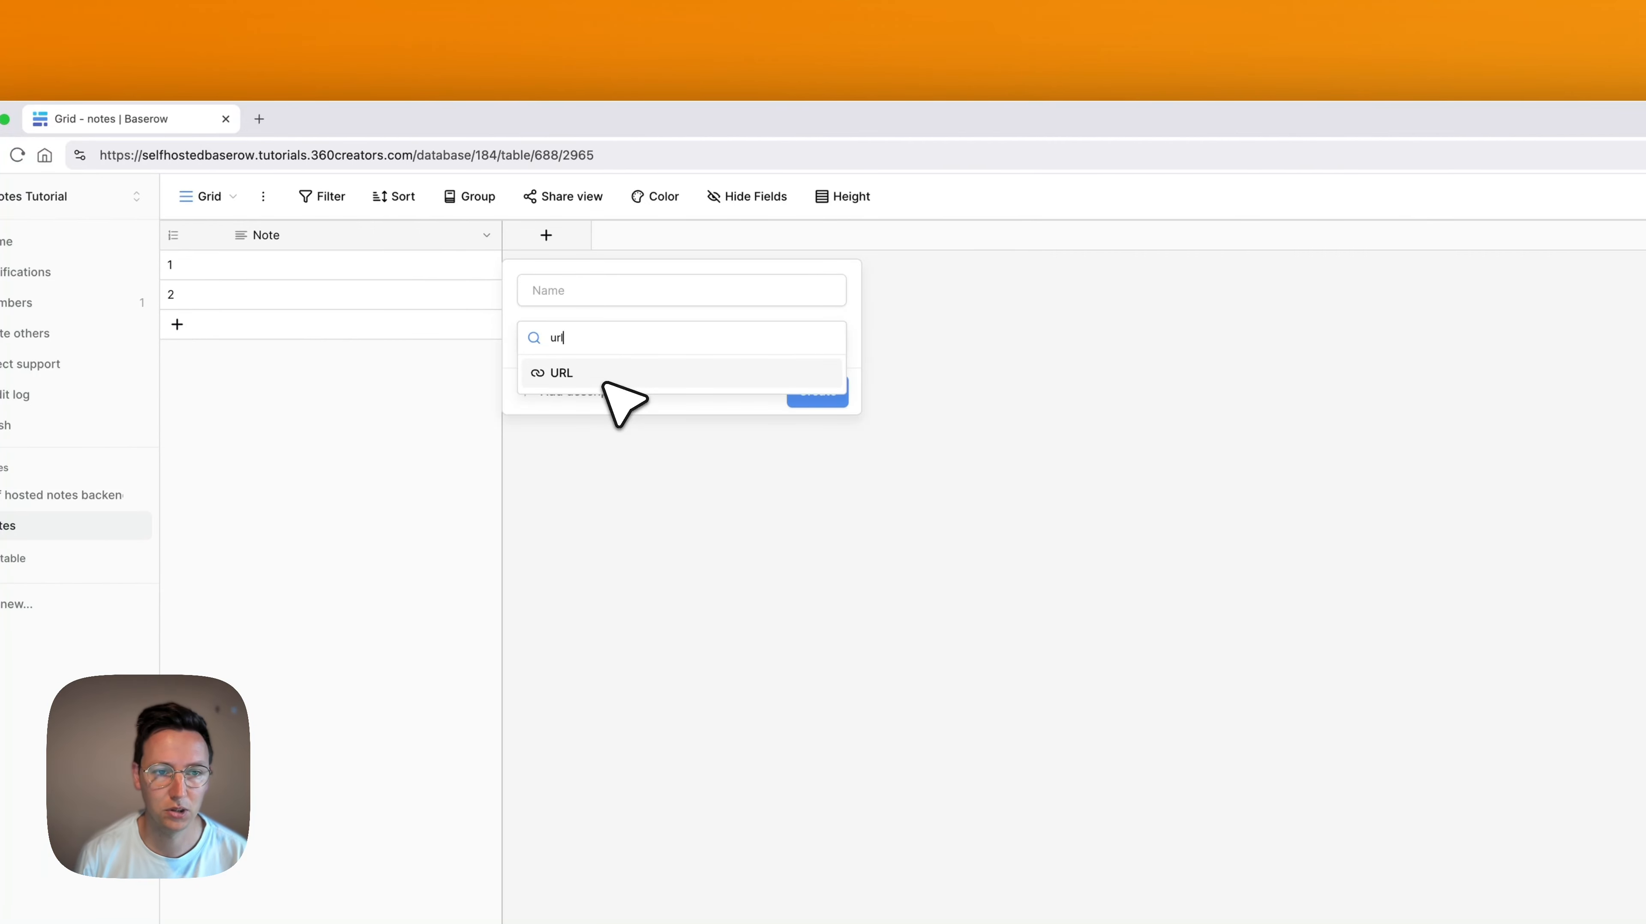
key(BackSpace)
key(BackSpace)
key(BackSpace)
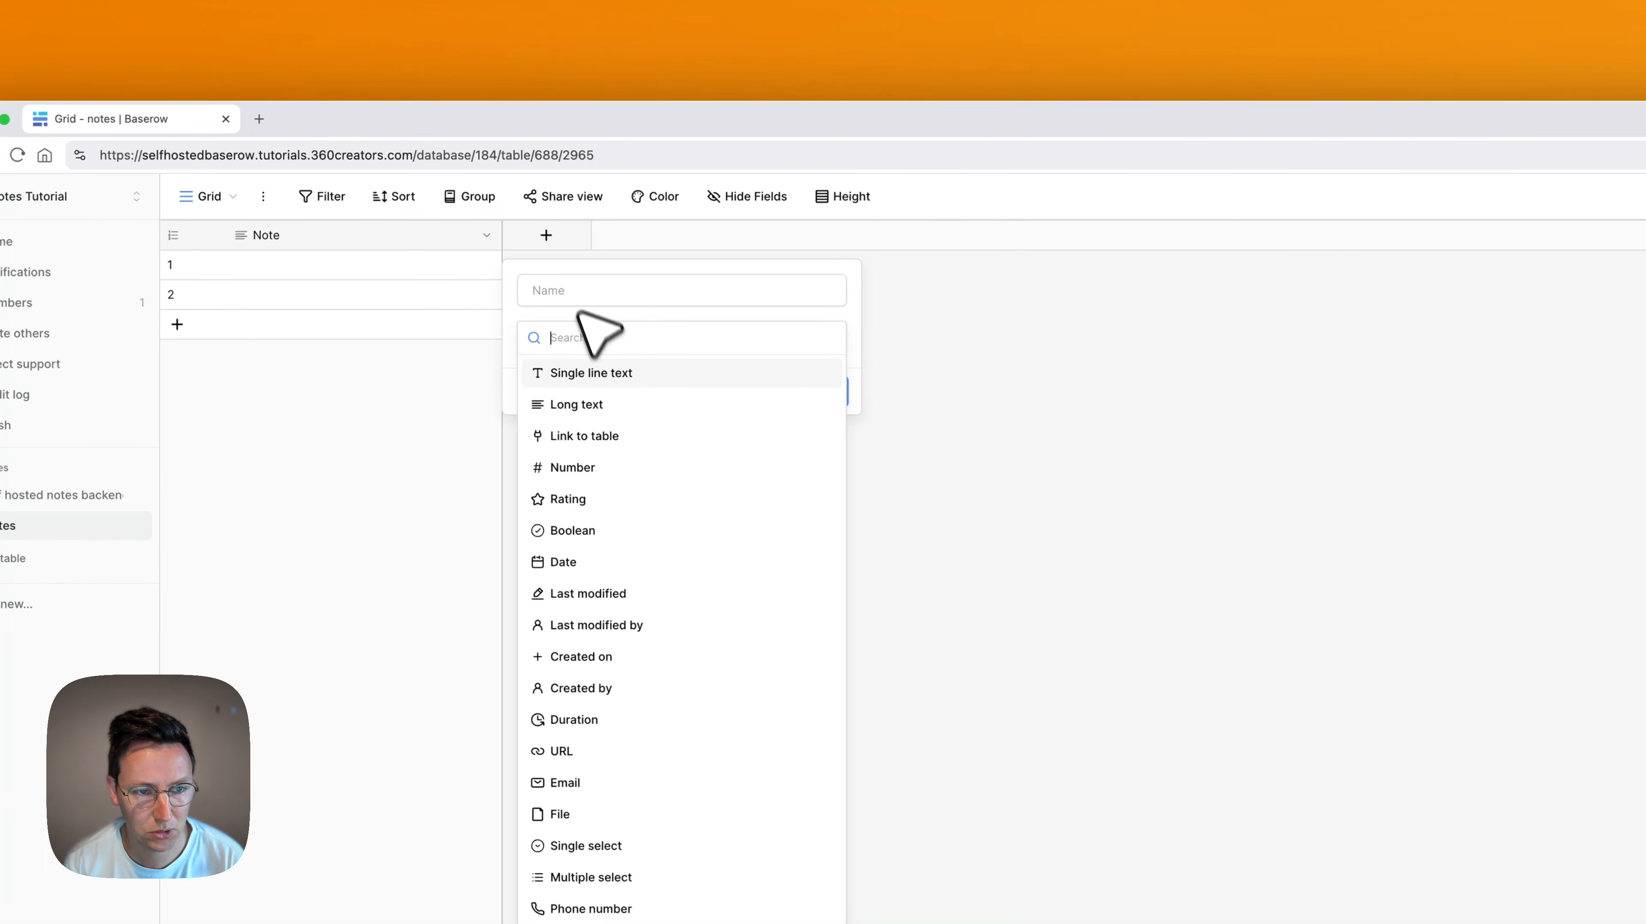
Create a Single line text field named viewLink in the notes table
click(599, 372)
click(609, 302)
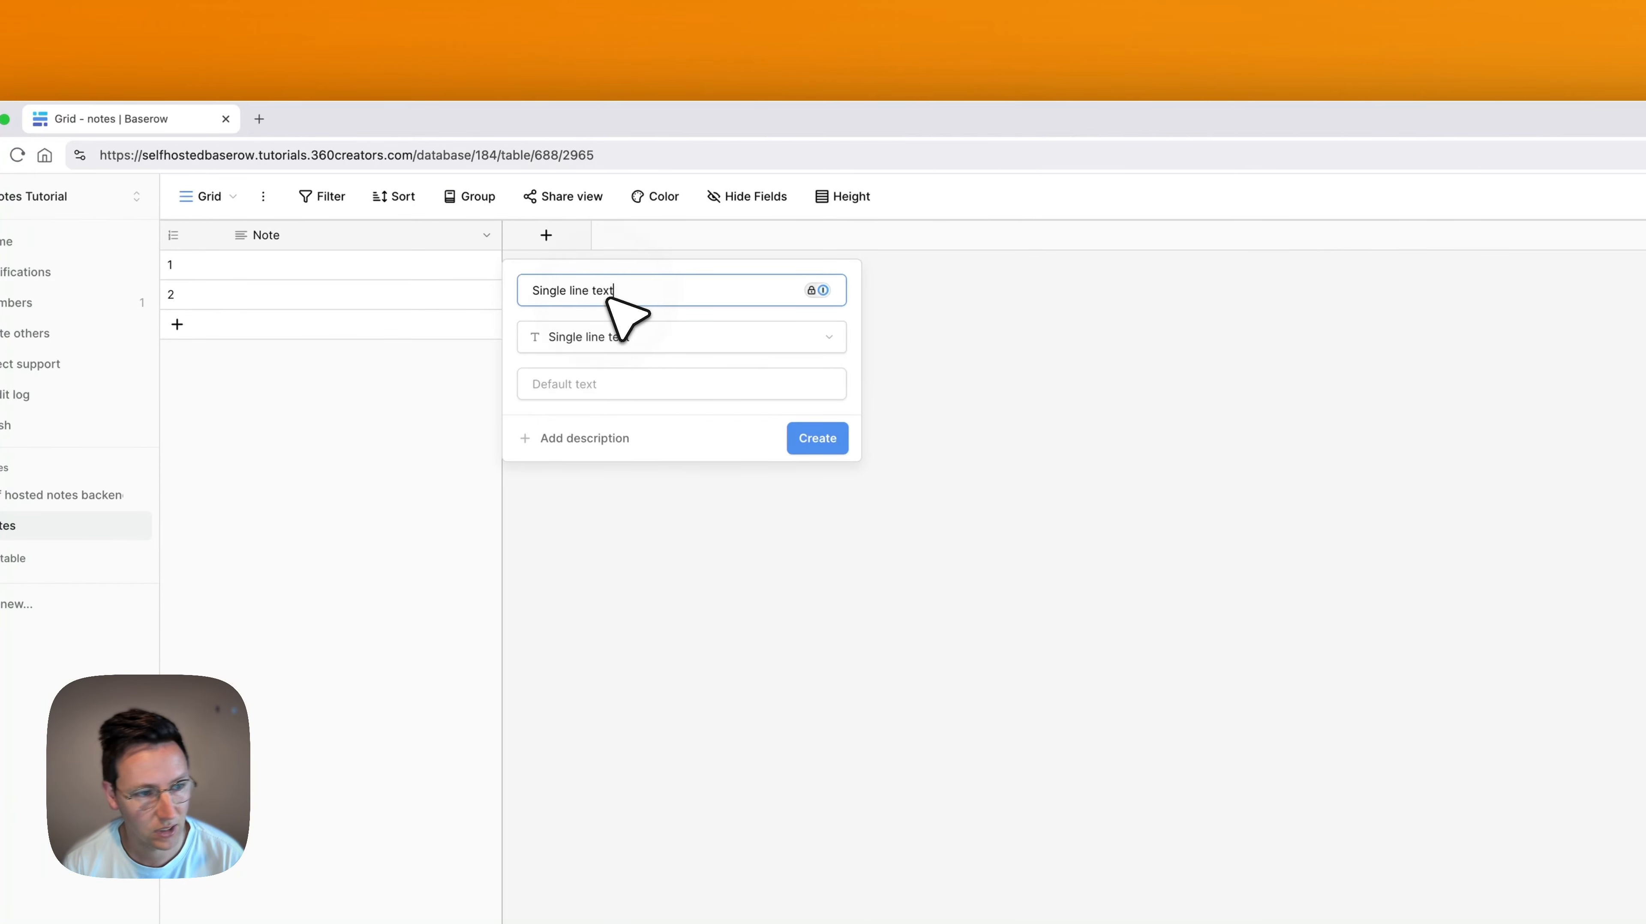
triple_click(608, 300)
text(viewLink)
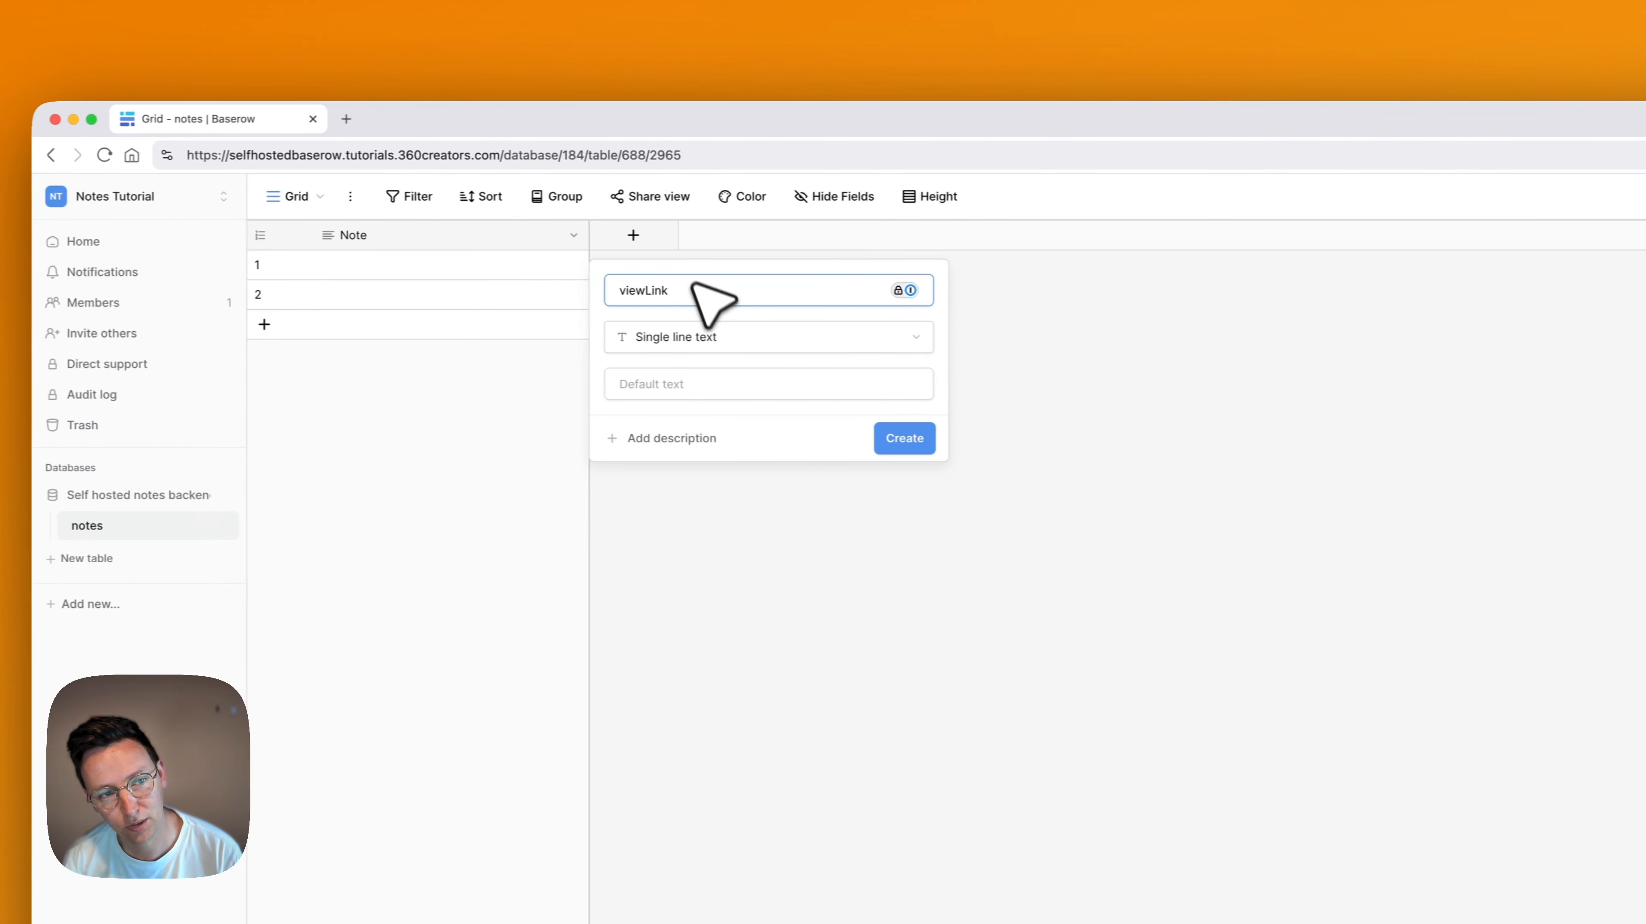
double_click(590, 291)
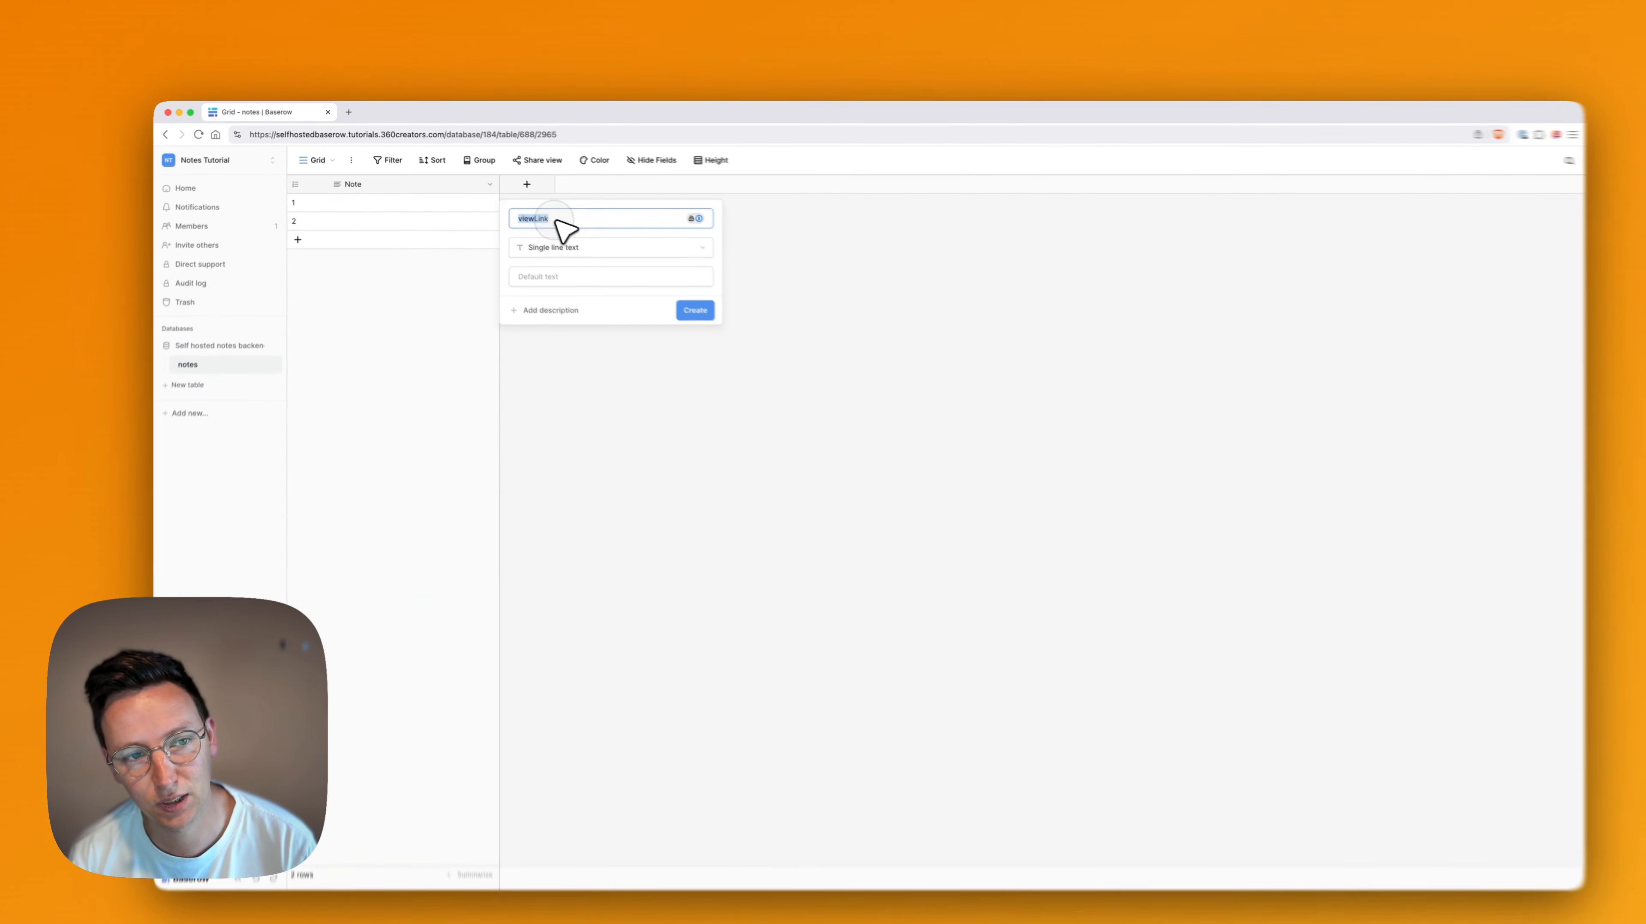
click(593, 221)
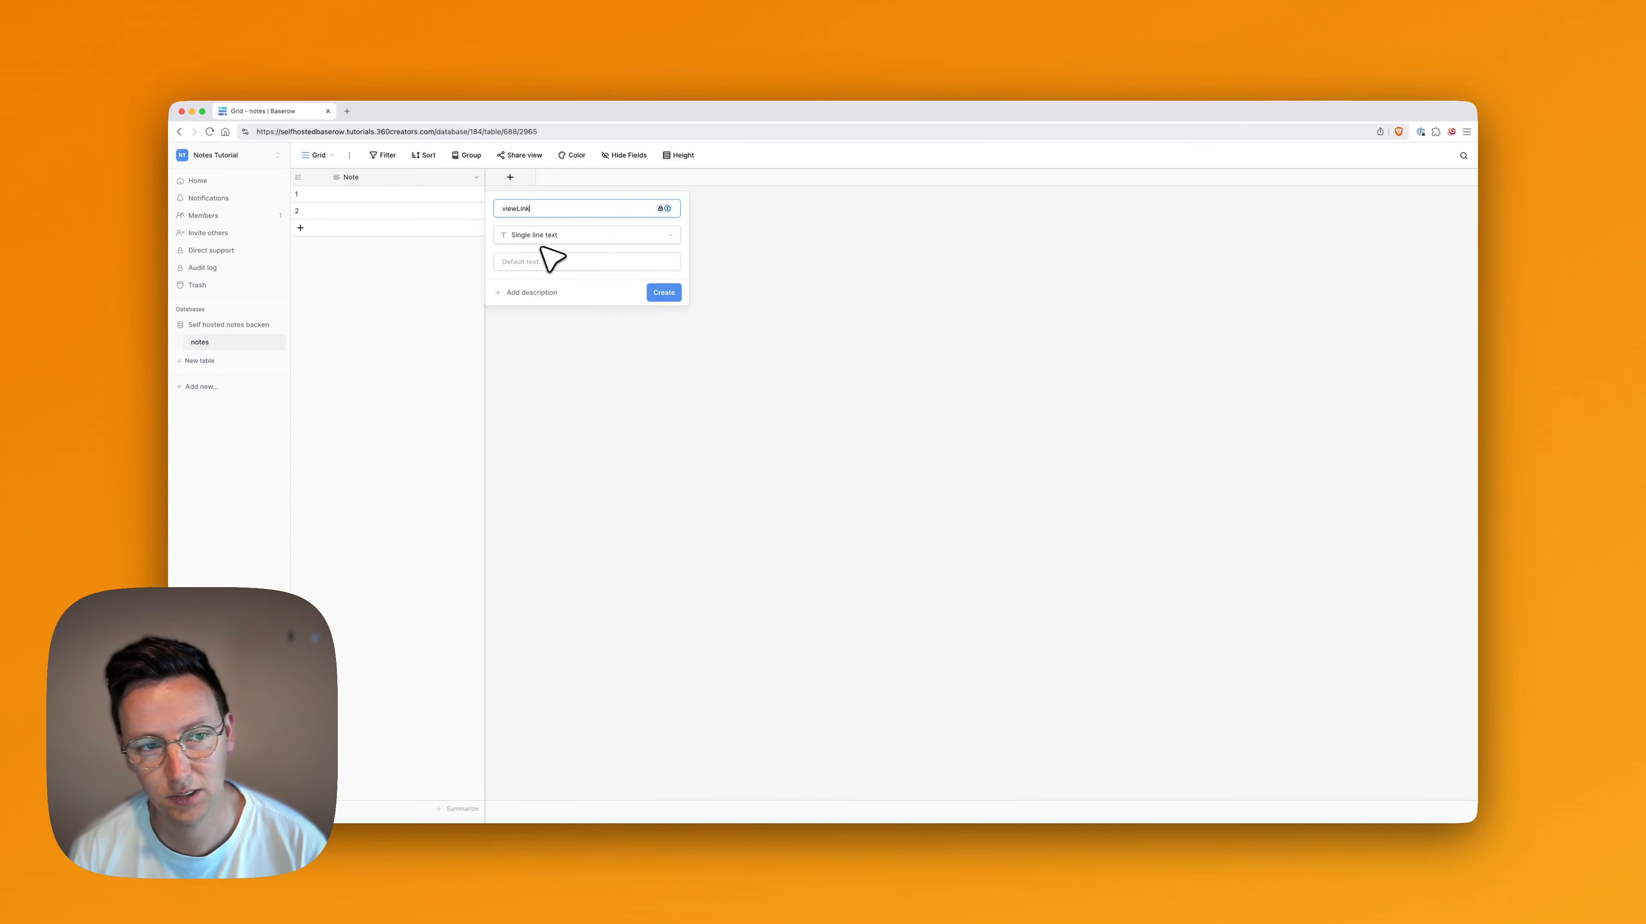
click(565, 194)
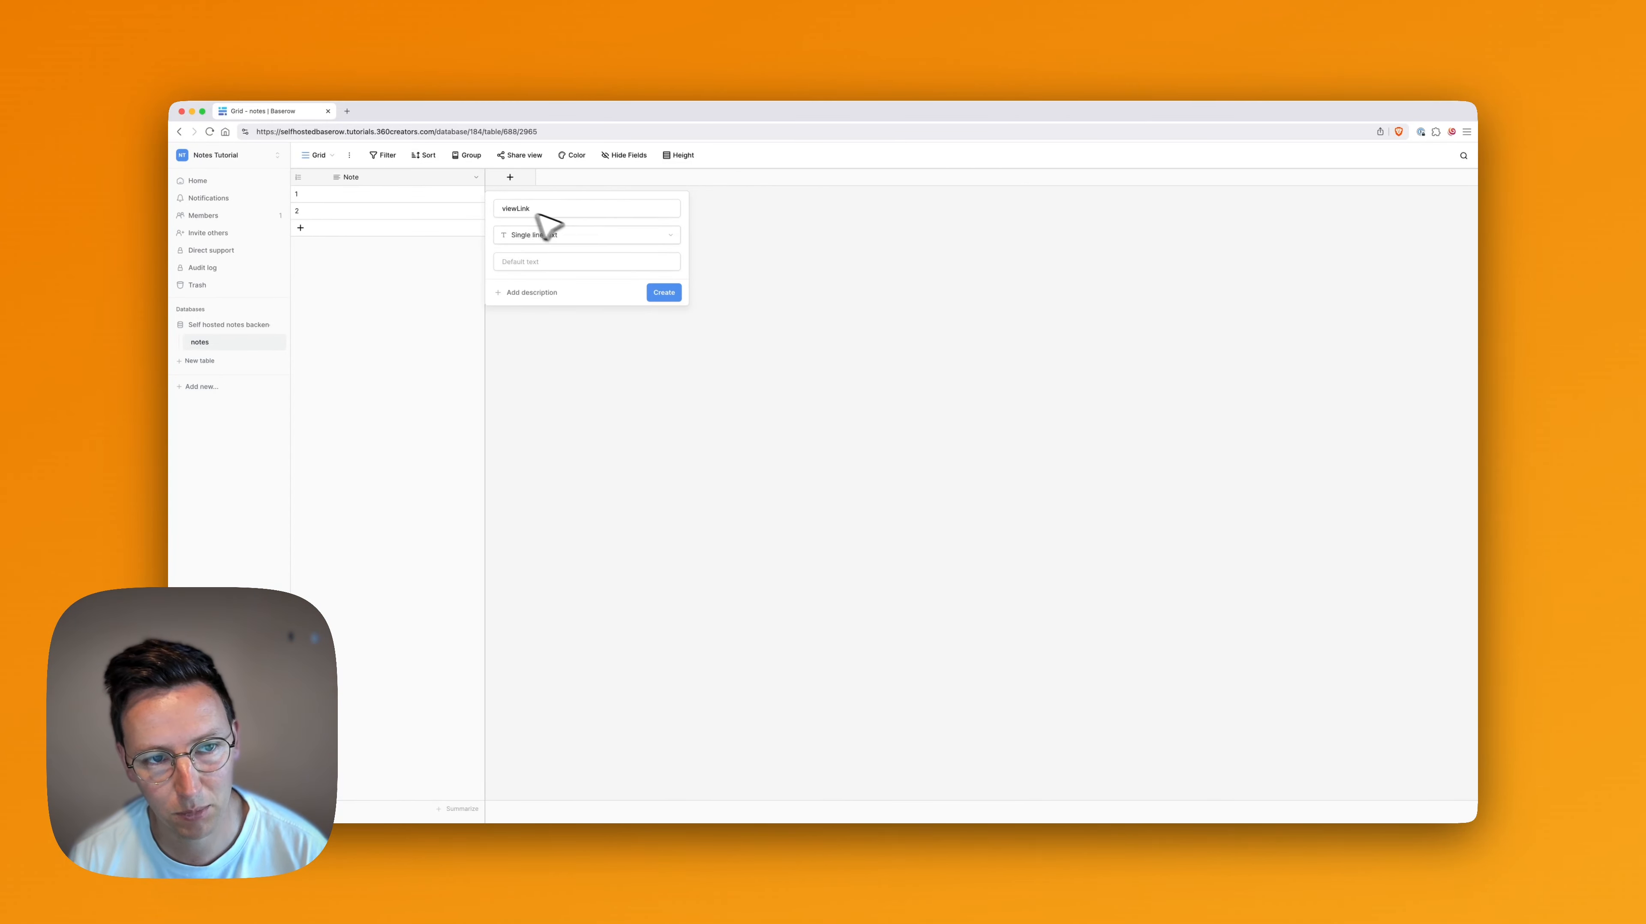
click(667, 292)
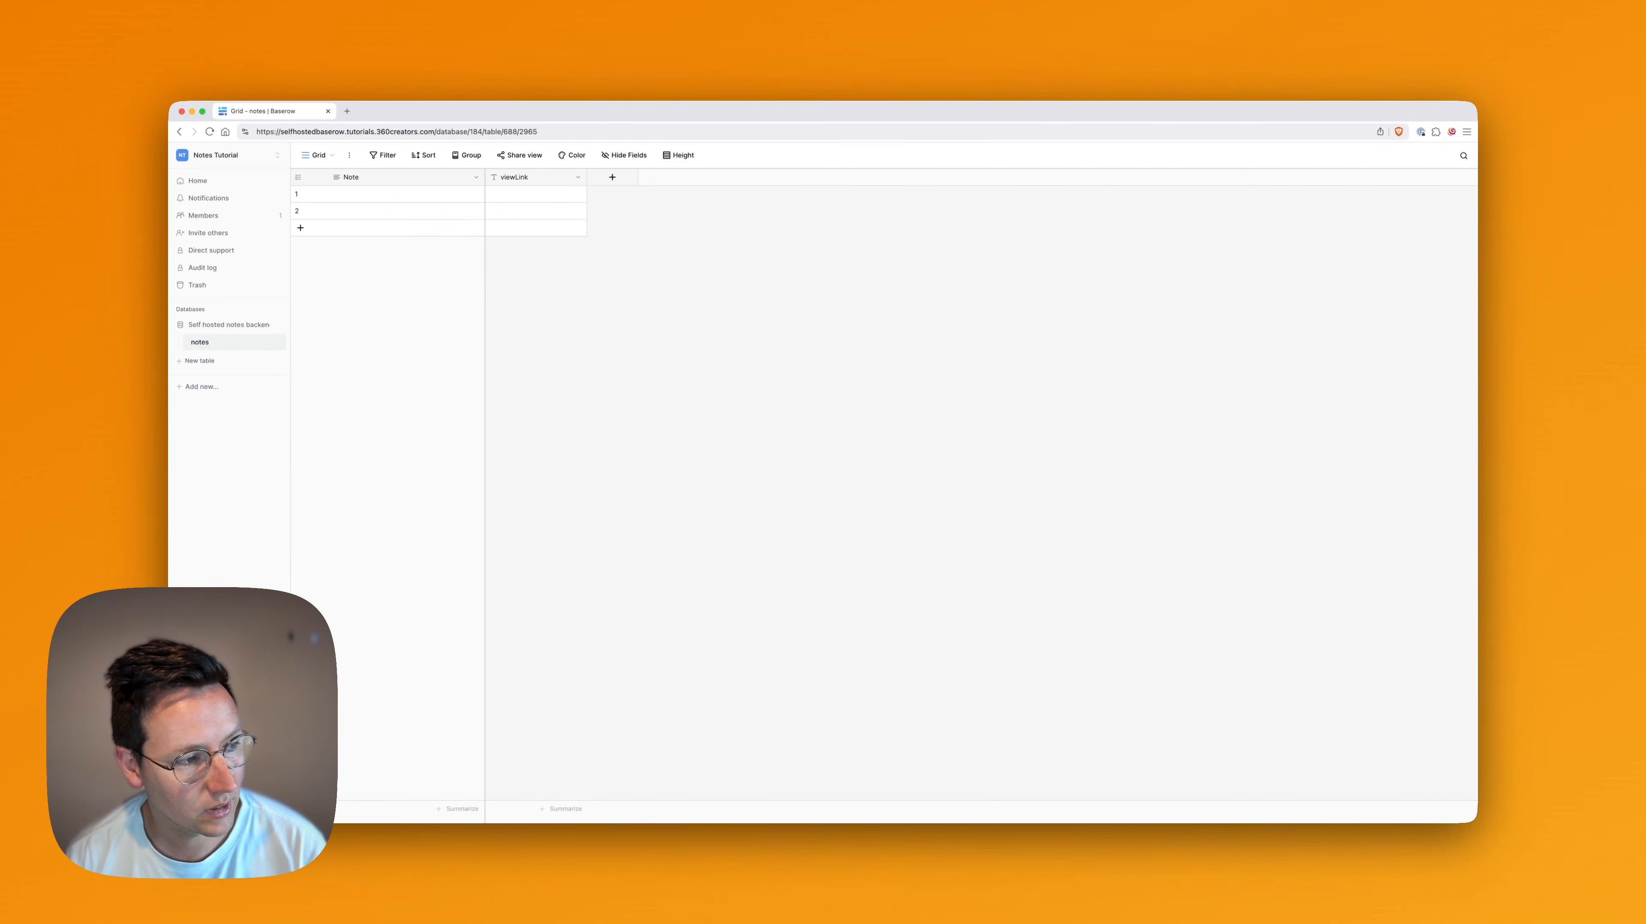
click(612, 176)
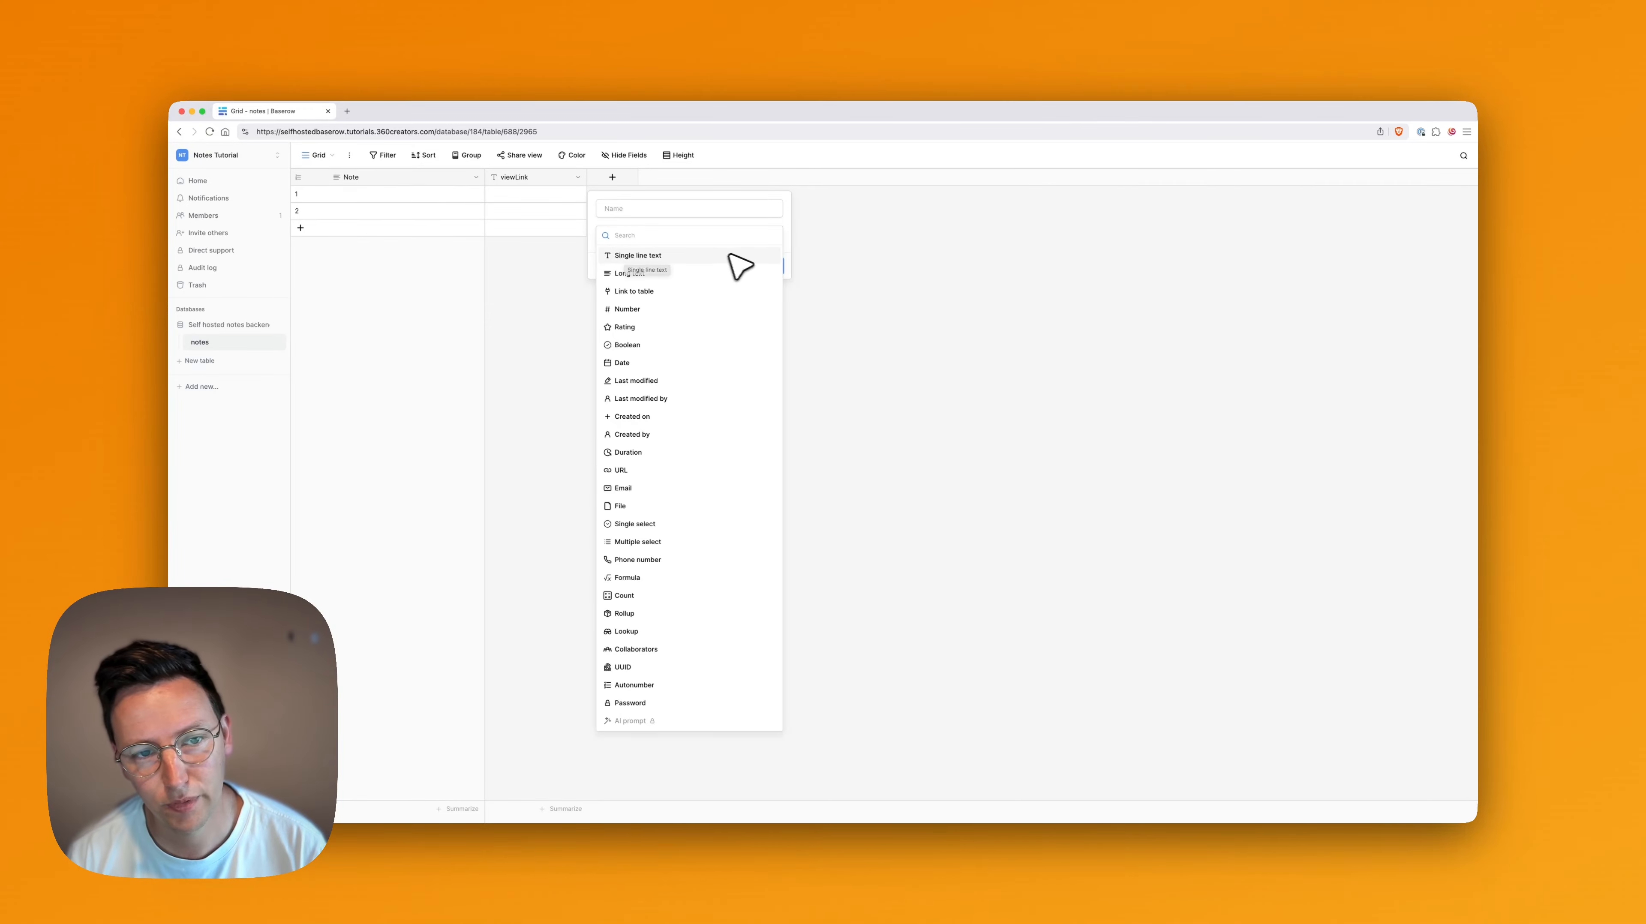
click(1000, 452)
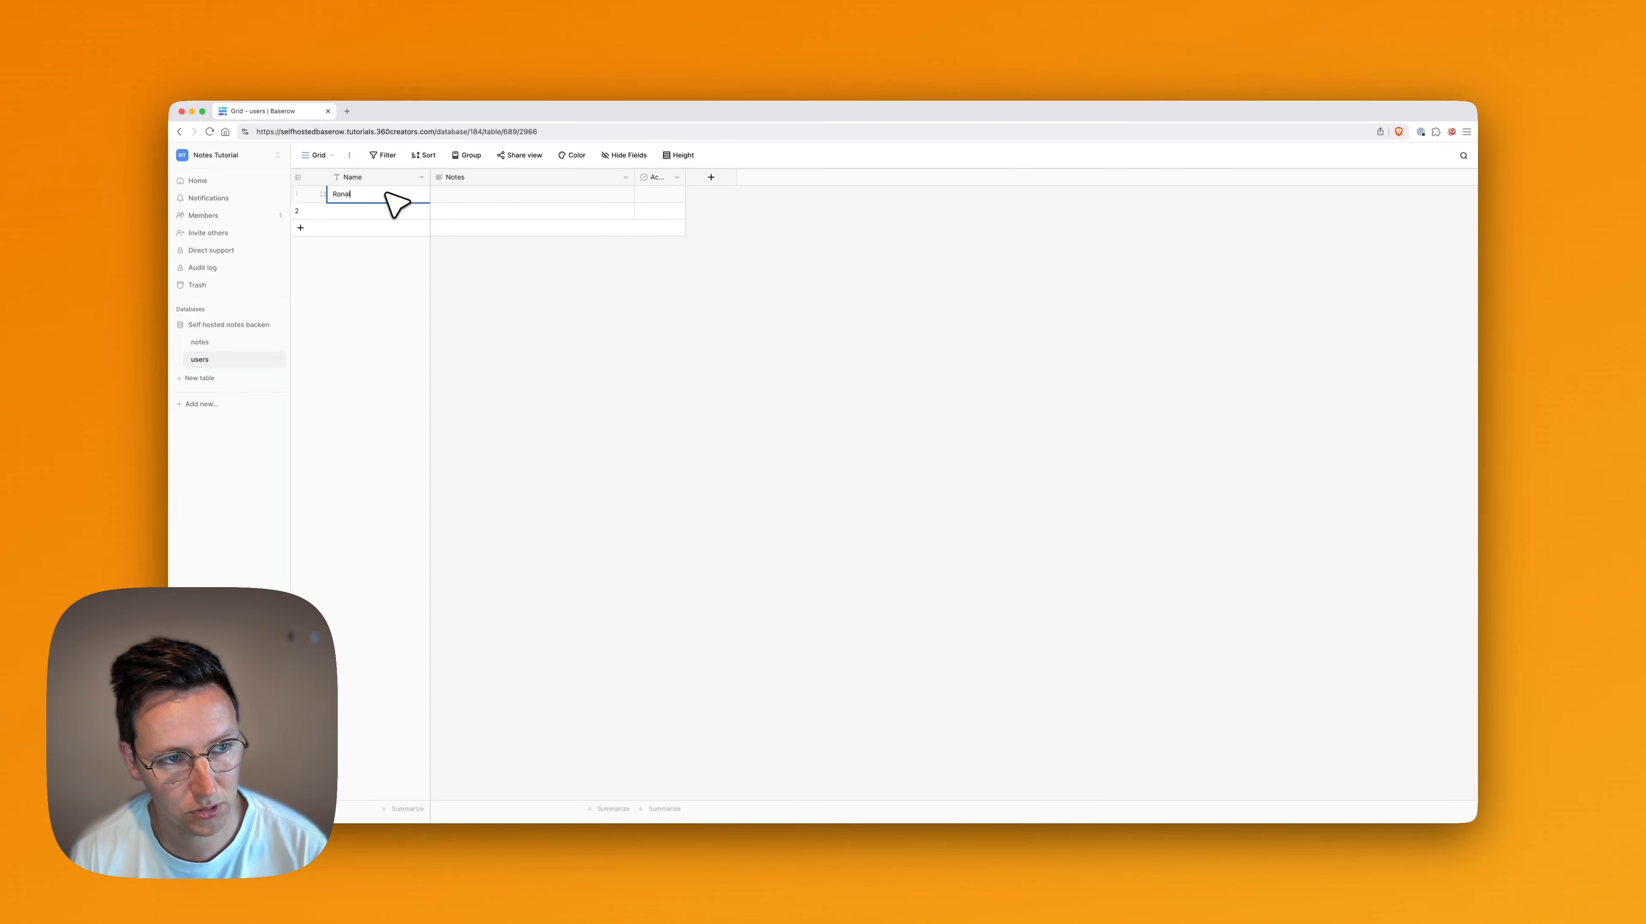
Fill the Name column of the users table with three users' first names, one per row
key(Return)
text(Pe)
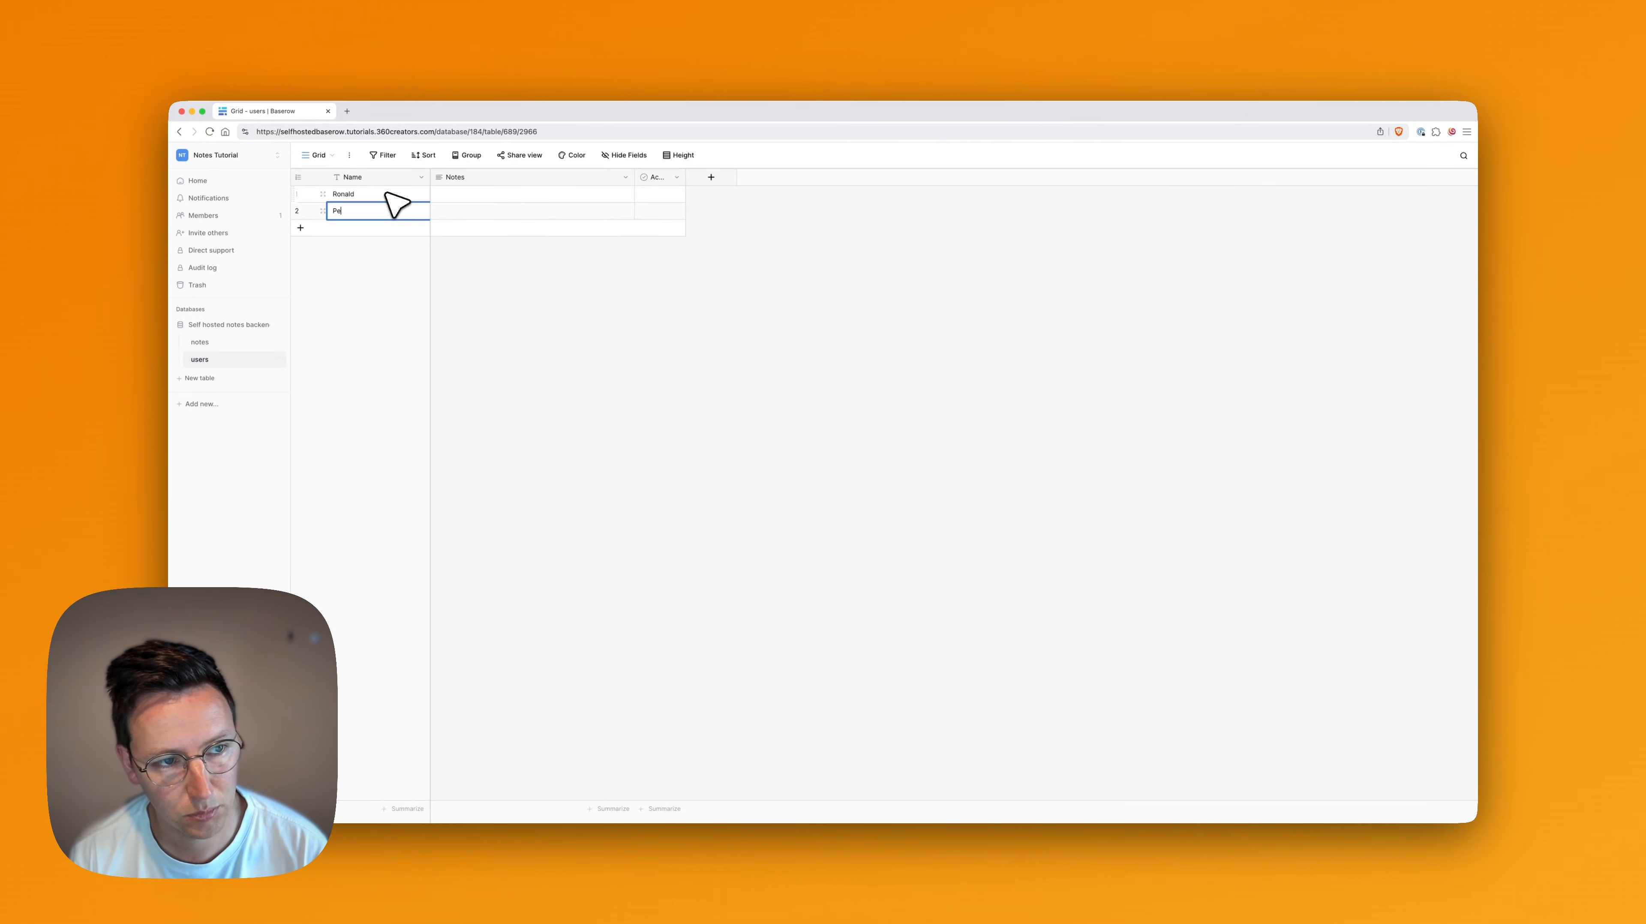
text(ter)
key(Return)
text(Willem)
key(Return)
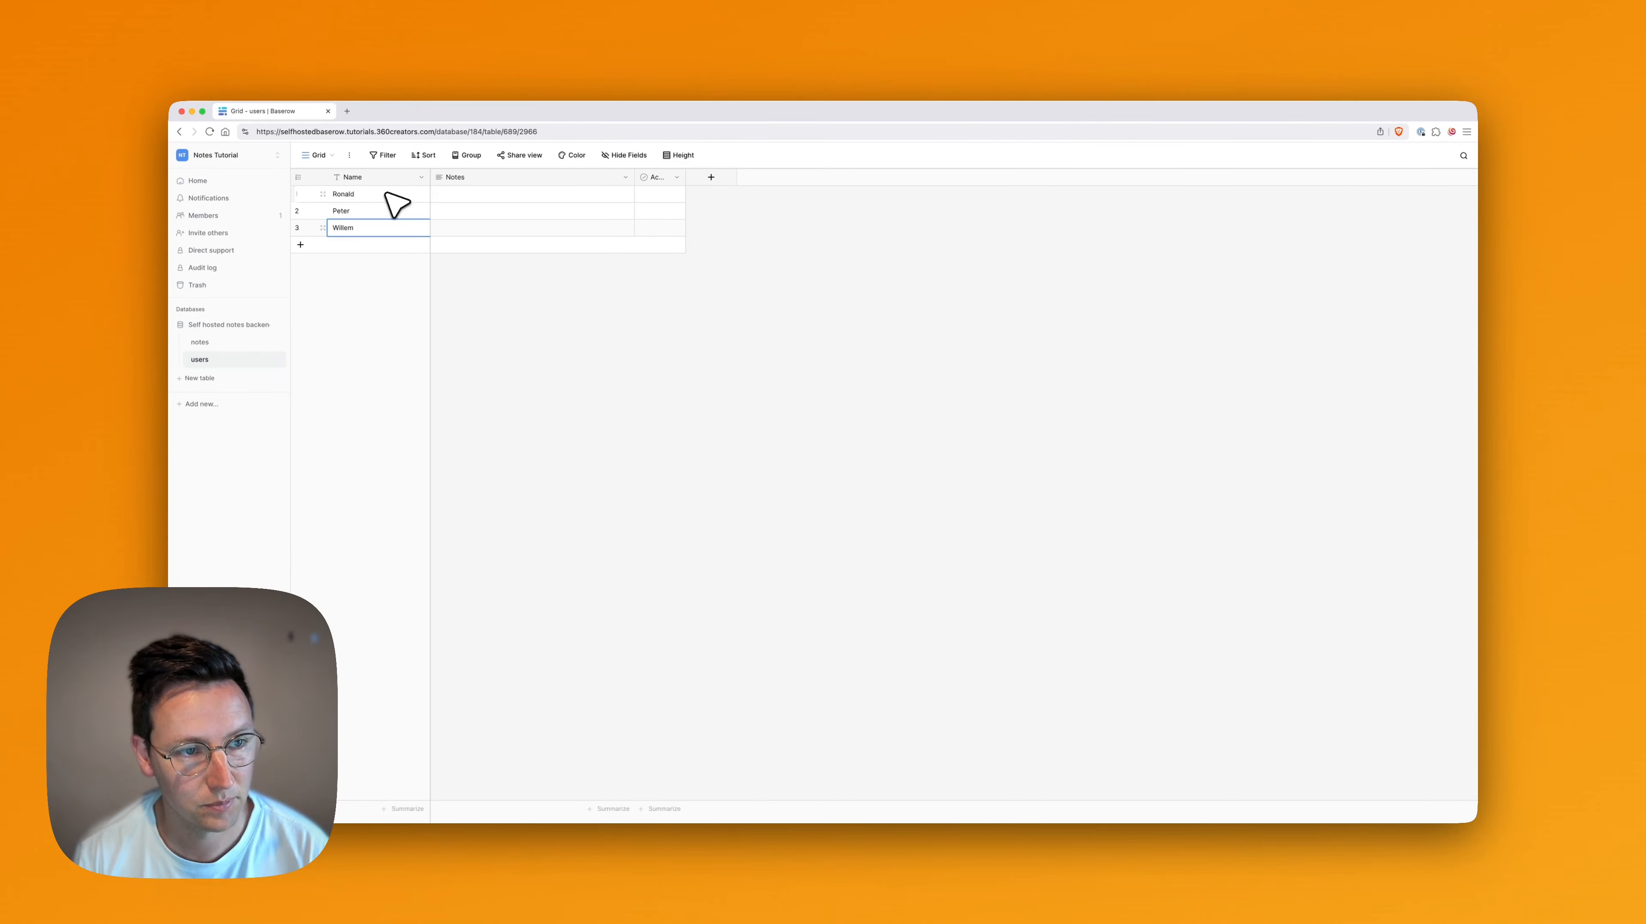
click(374, 372)
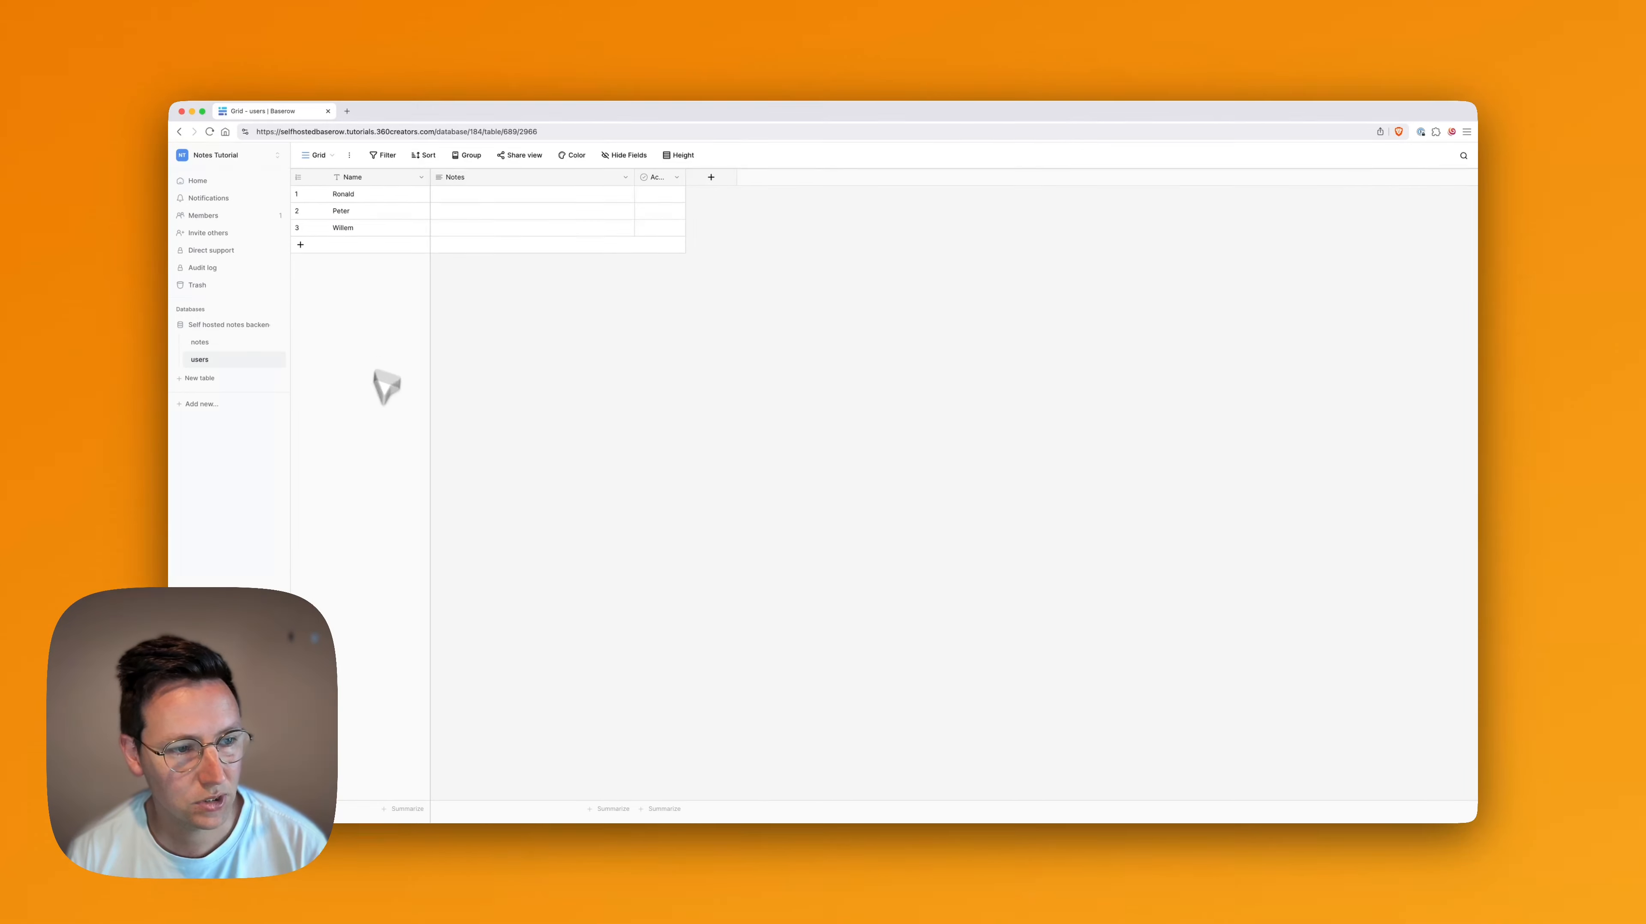
Delete the Notes field and the field after it from the users table
click(677, 177)
click(655, 364)
click(626, 178)
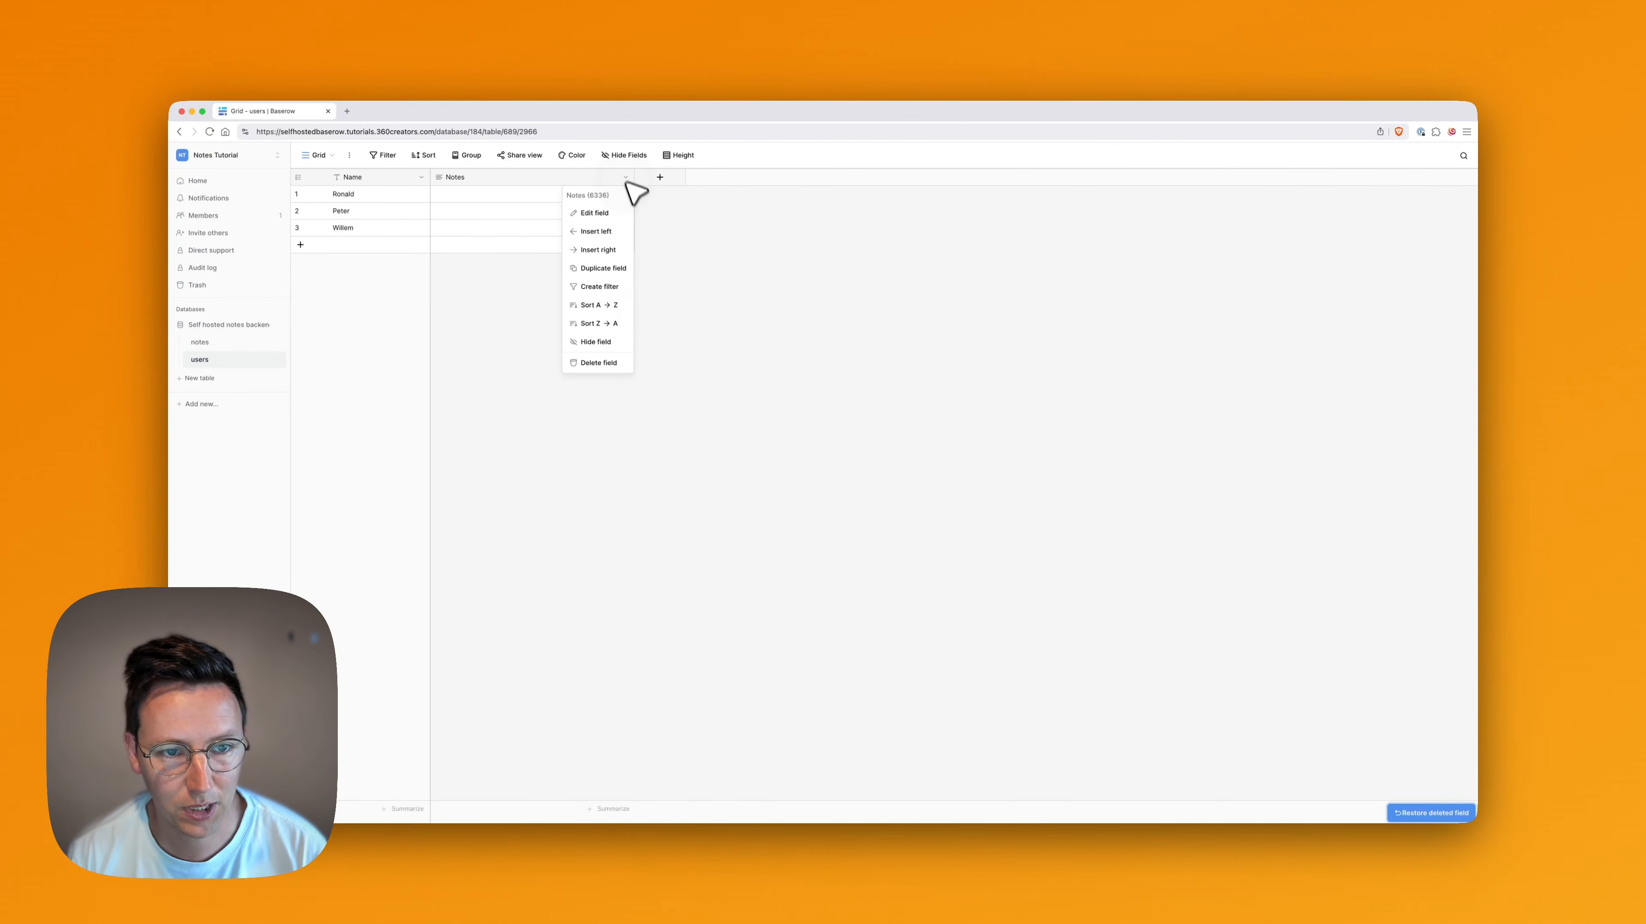
click(605, 364)
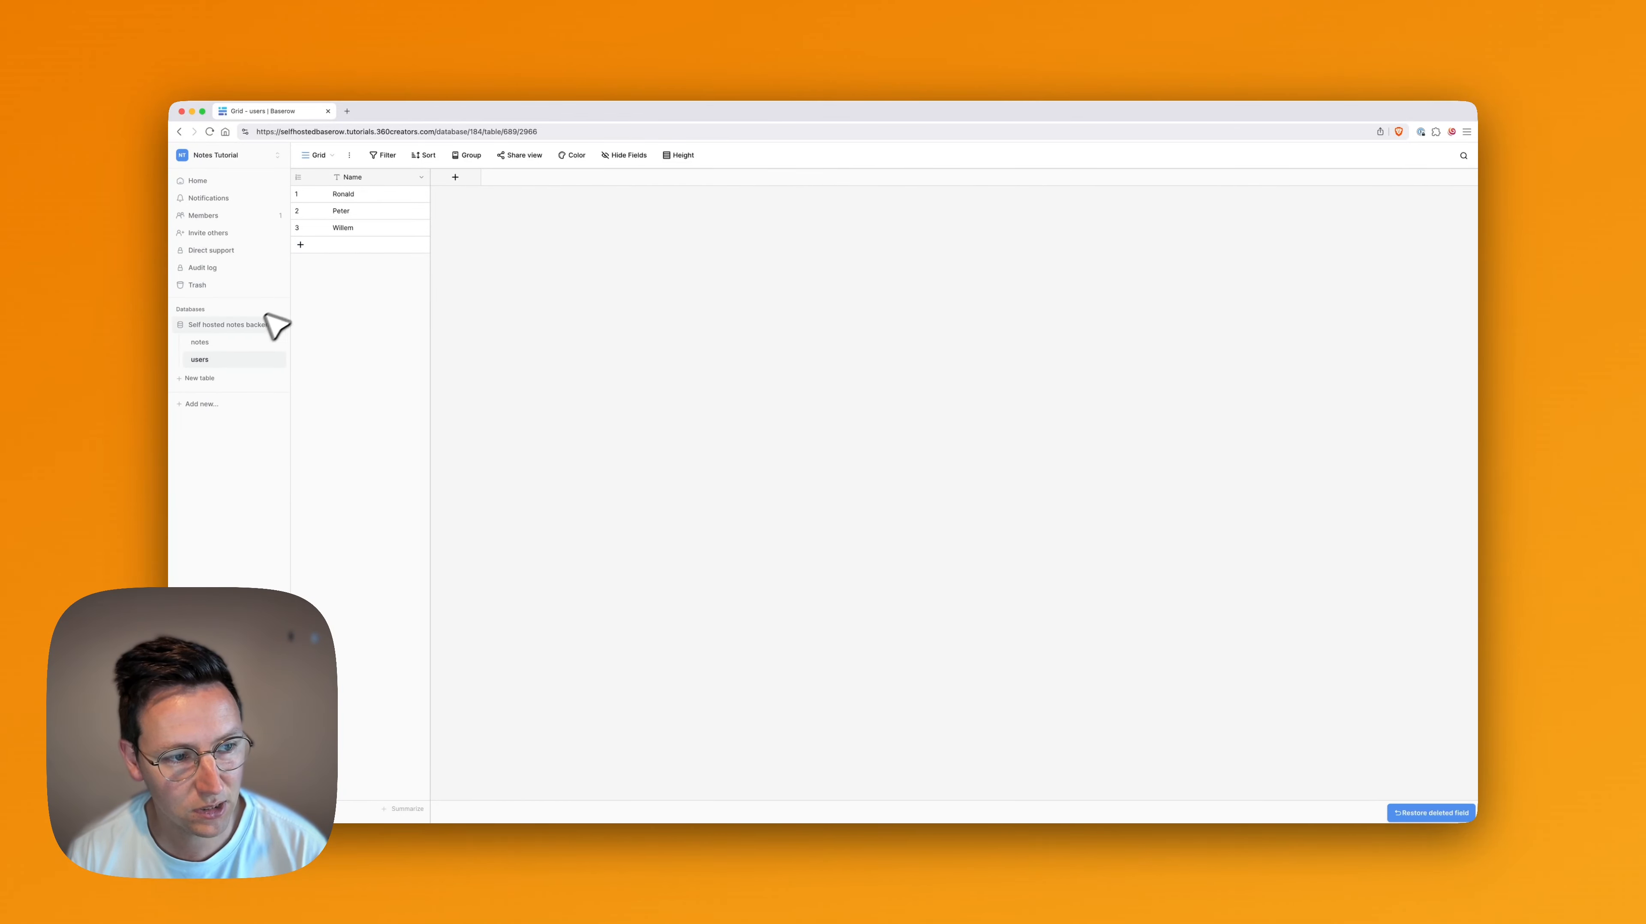
Add a Link to table field named userName to the notes table, linked to the users table with a related field
click(216, 342)
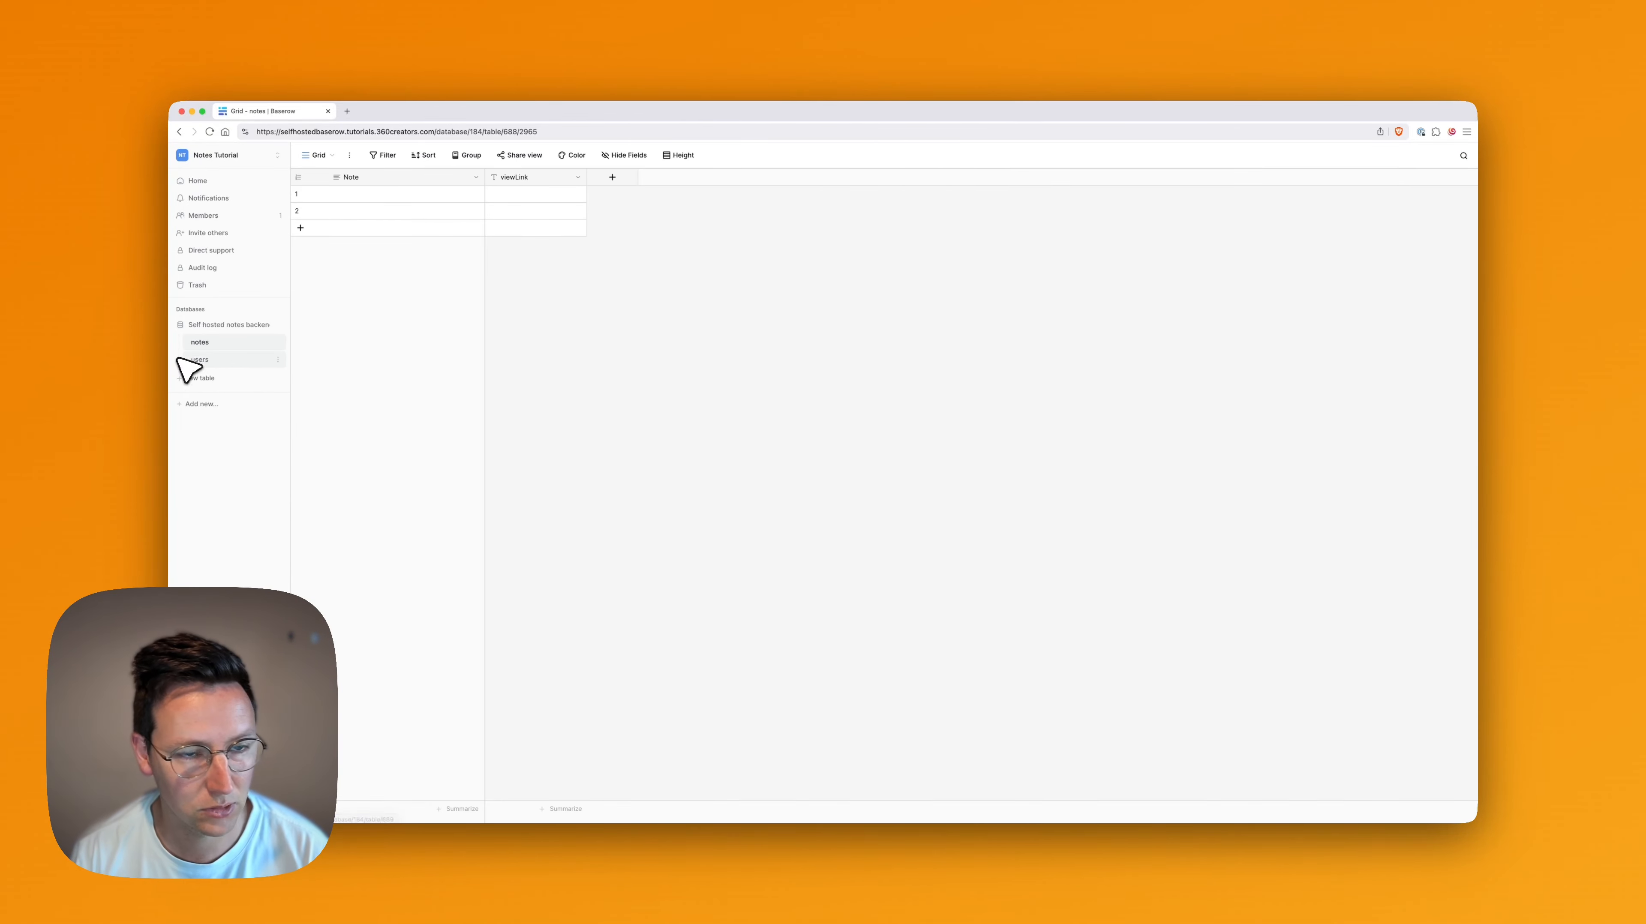
click(612, 177)
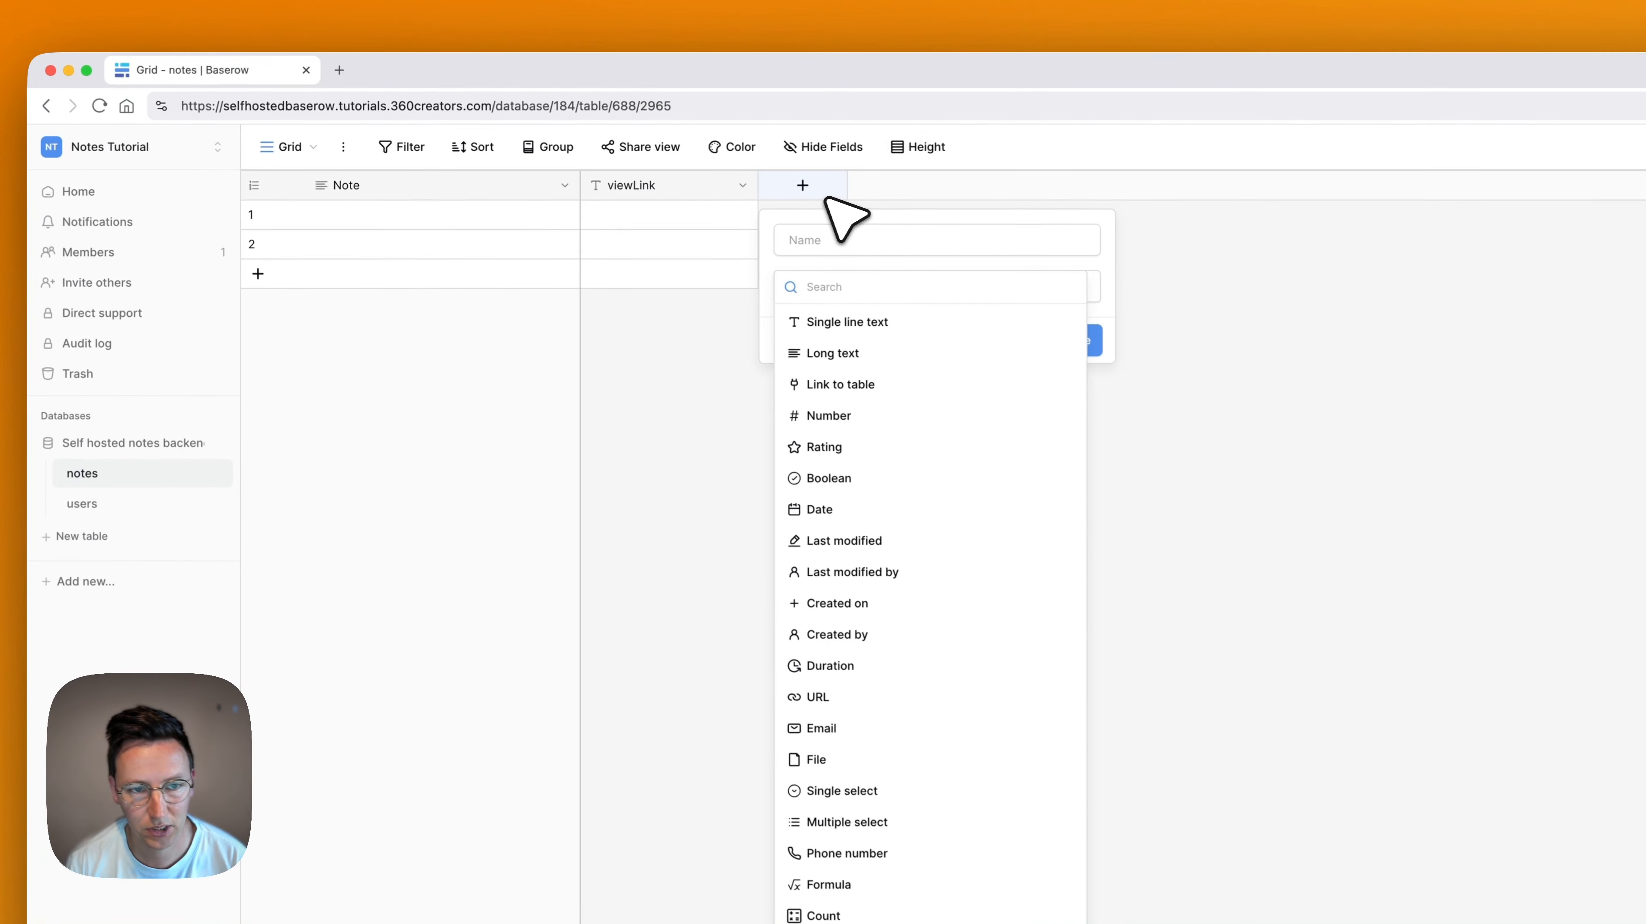
text(link)
click(857, 319)
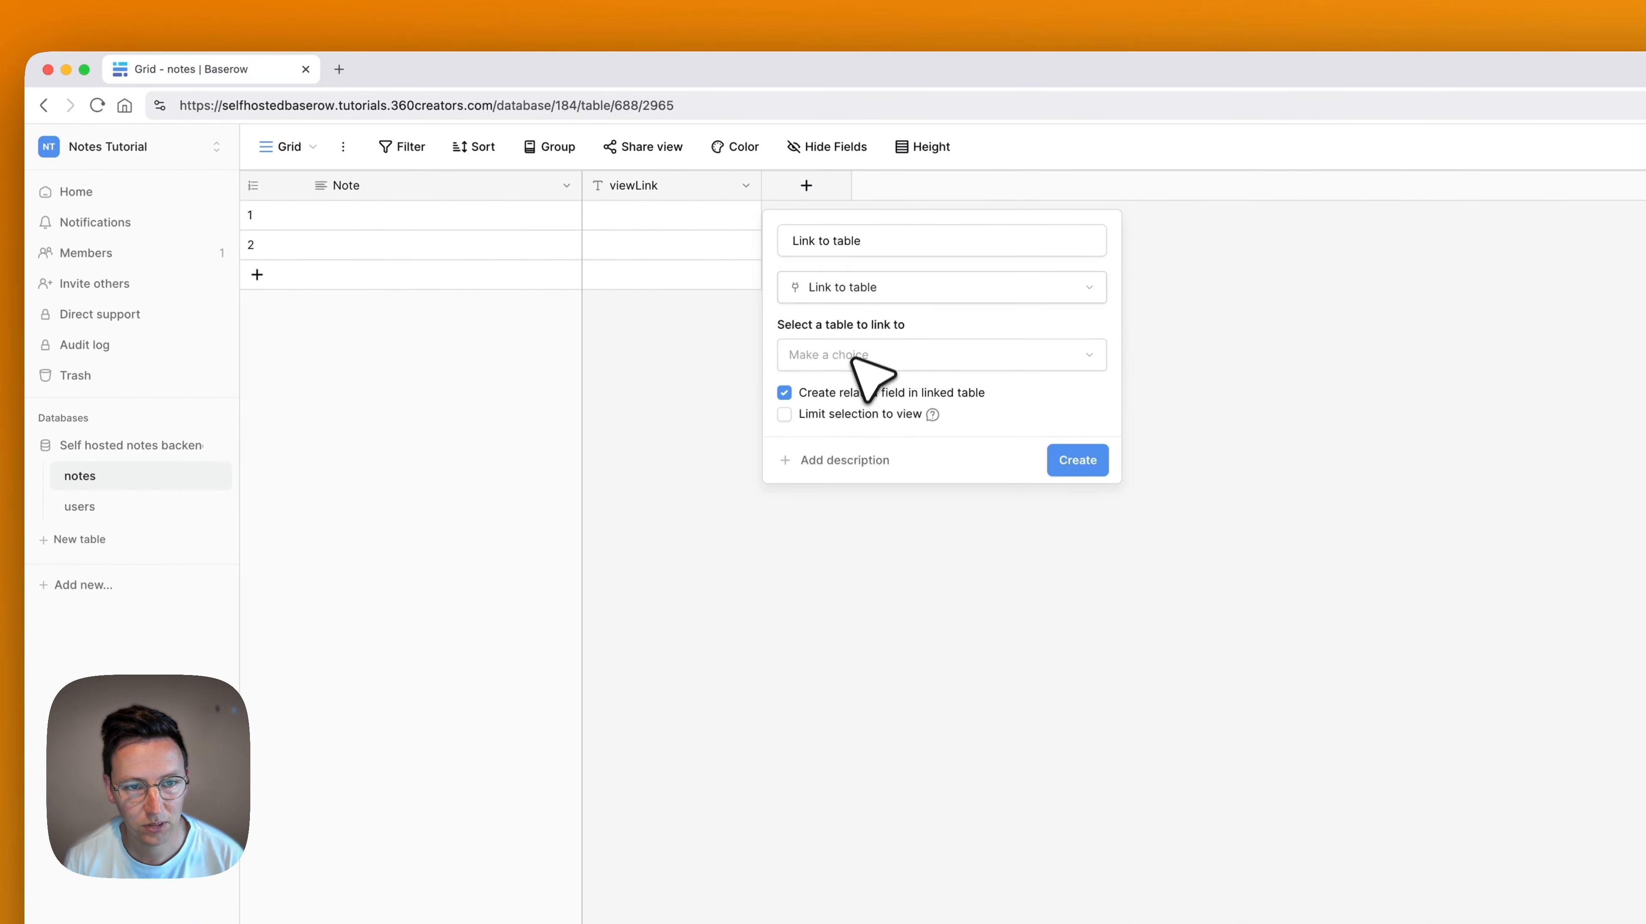
click(852, 358)
click(852, 419)
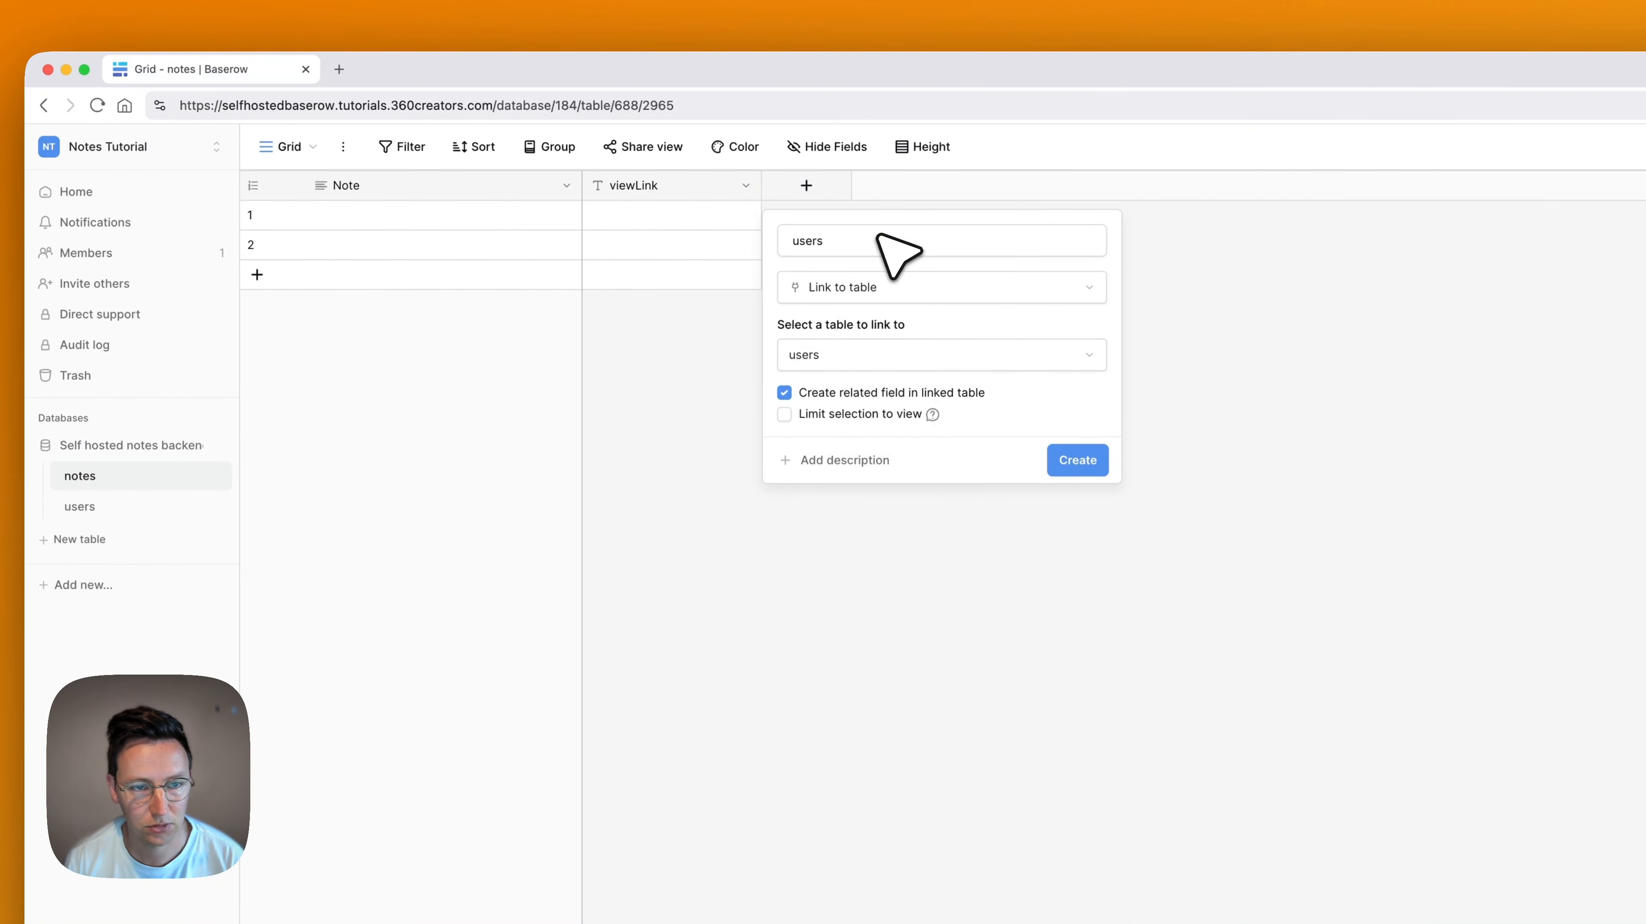
click(852, 239)
key(BackSpace)
text(Name)
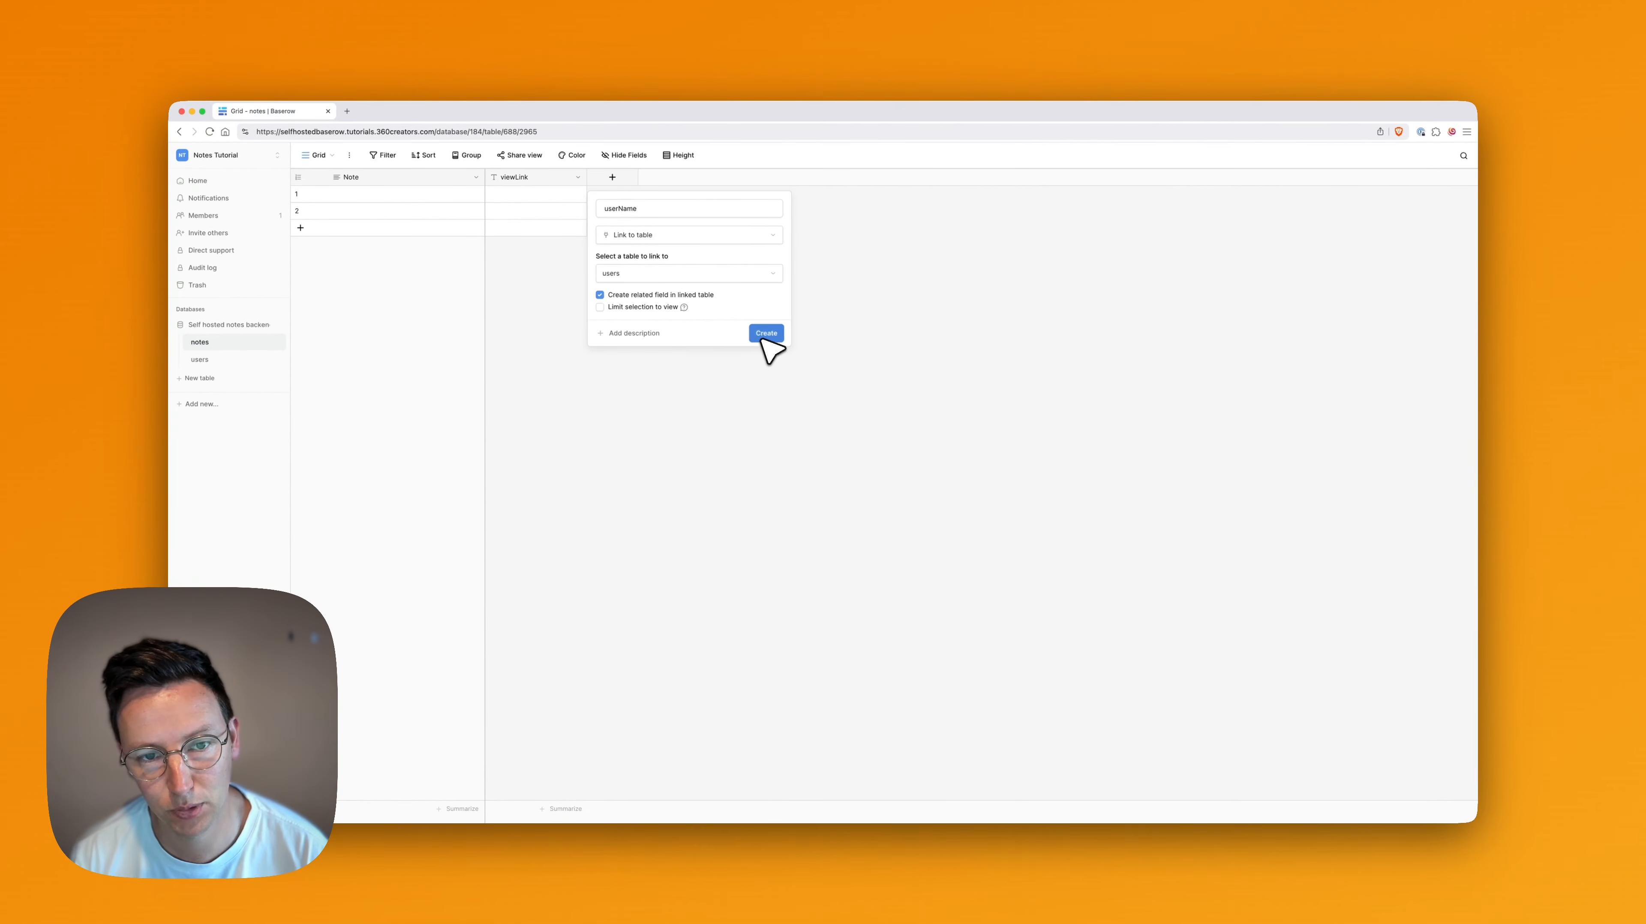
click(766, 334)
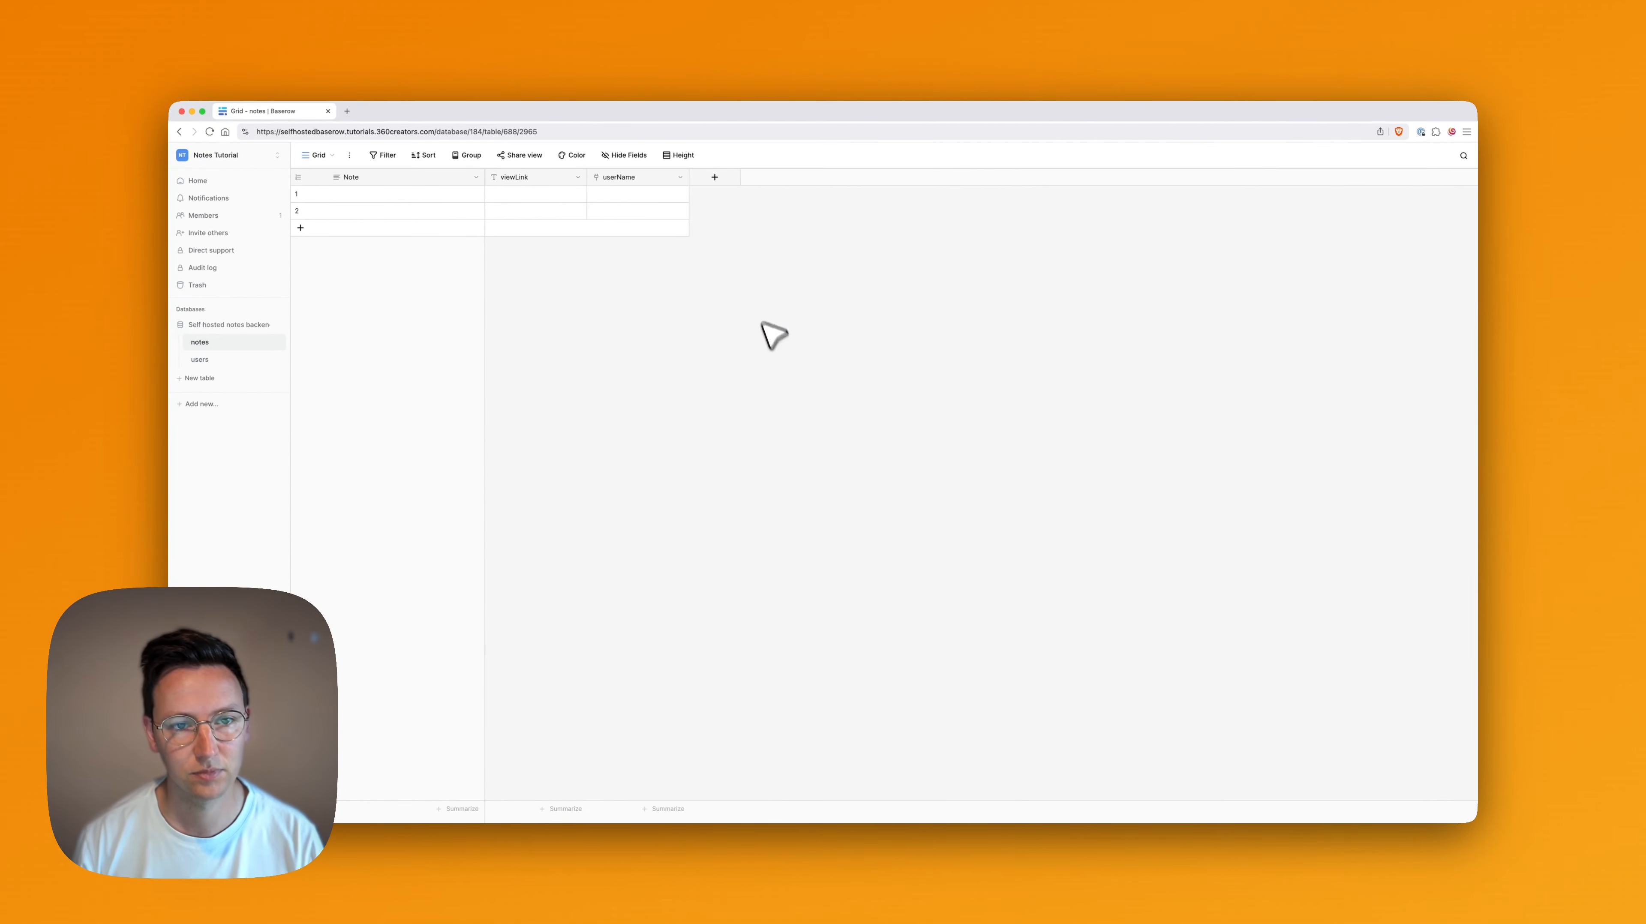
Give the userName field the description "User who's creating the note in the virtual tour"
click(680, 179)
click(649, 213)
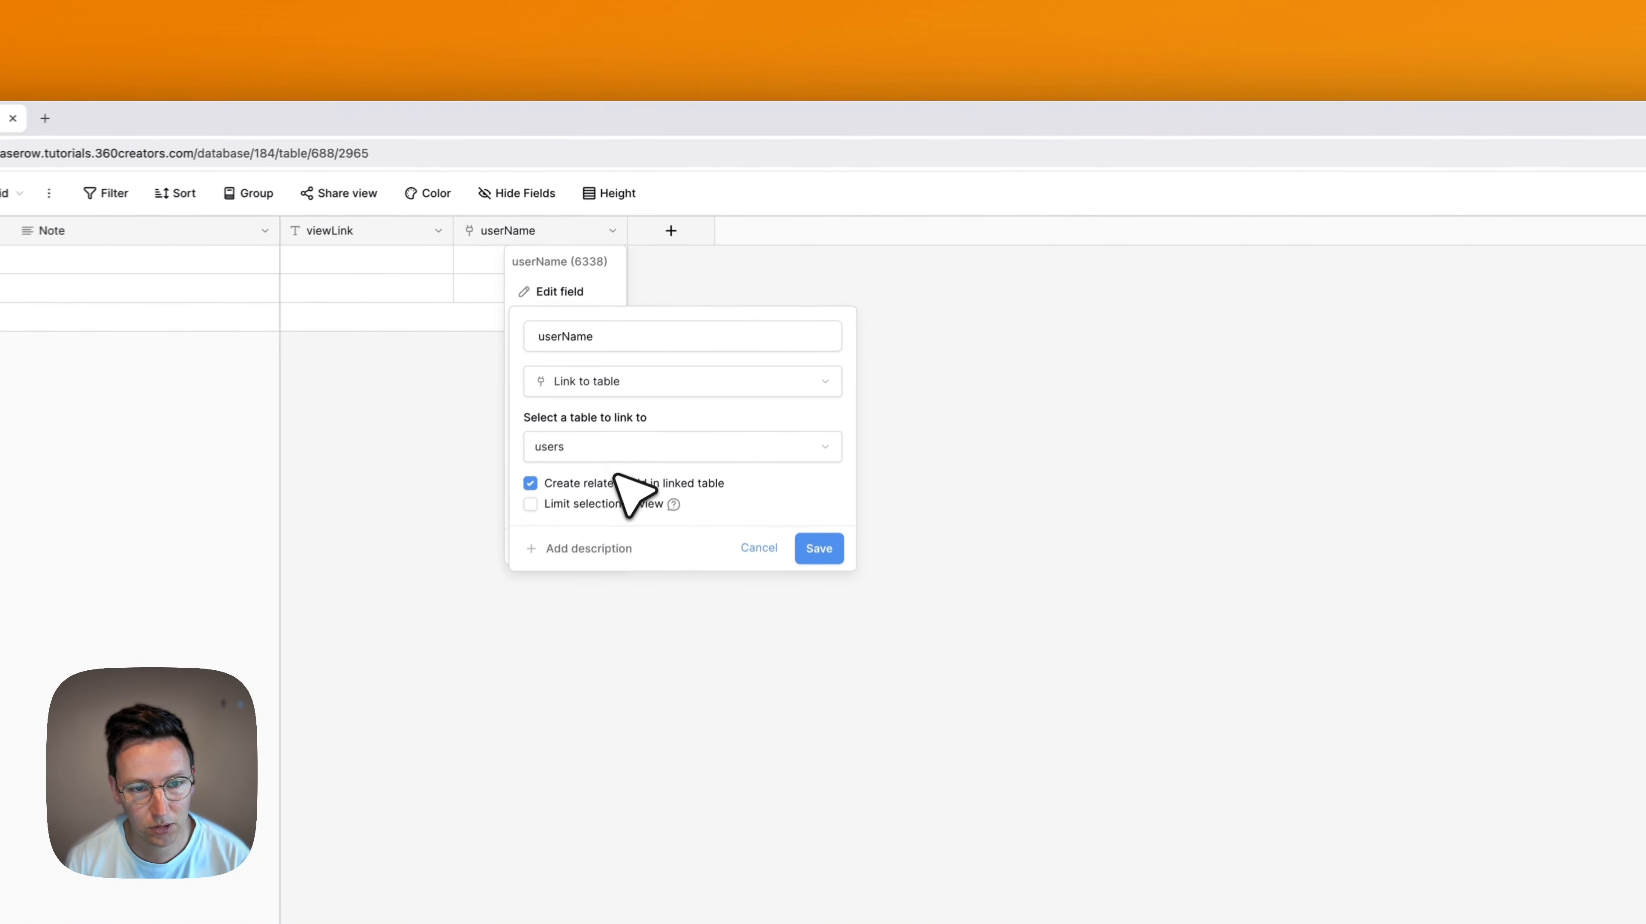
click(587, 566)
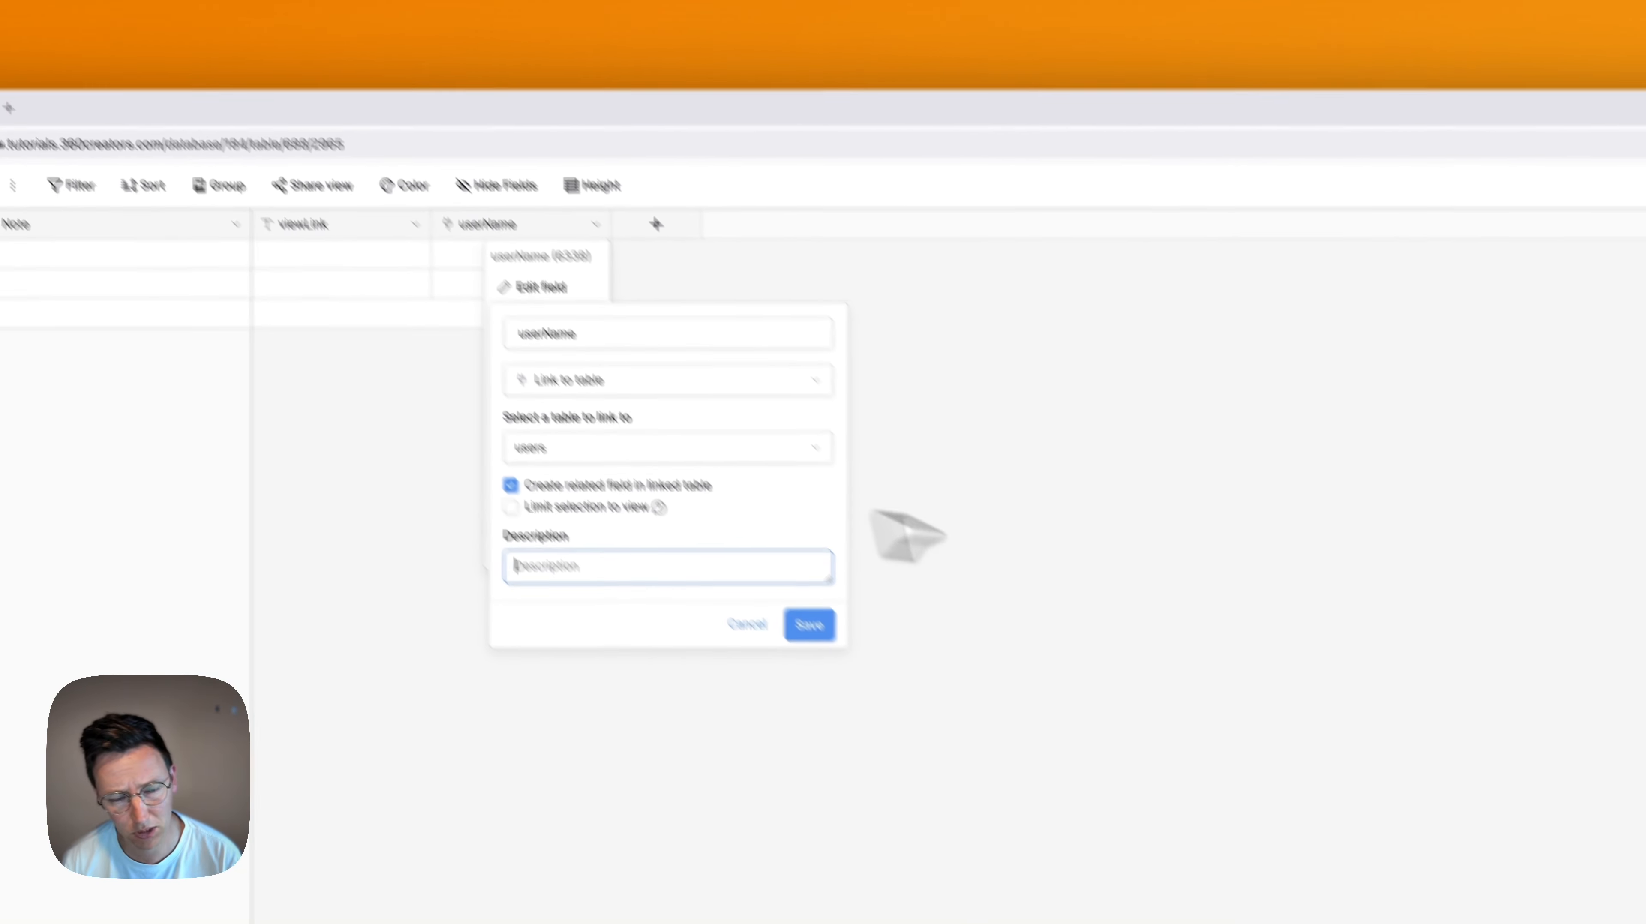
text(P)
key(BackSpace)
text(User who's creating the note in the virtual tour)
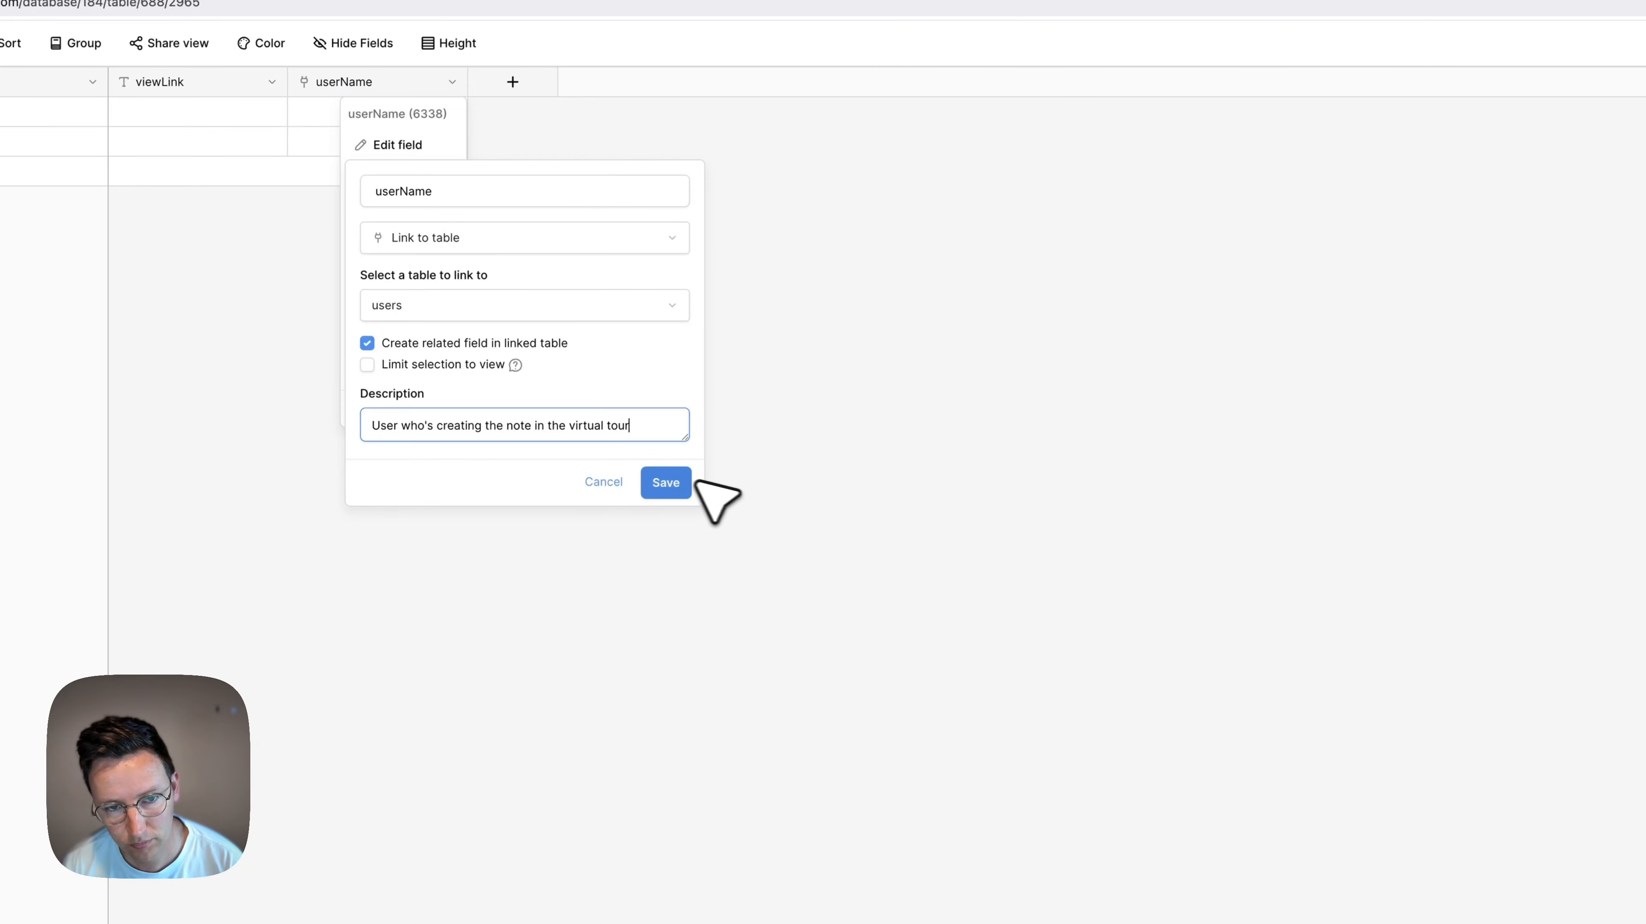
click(678, 482)
Give the viewLink field the description "Link to the view in the virtual tour"
click(665, 191)
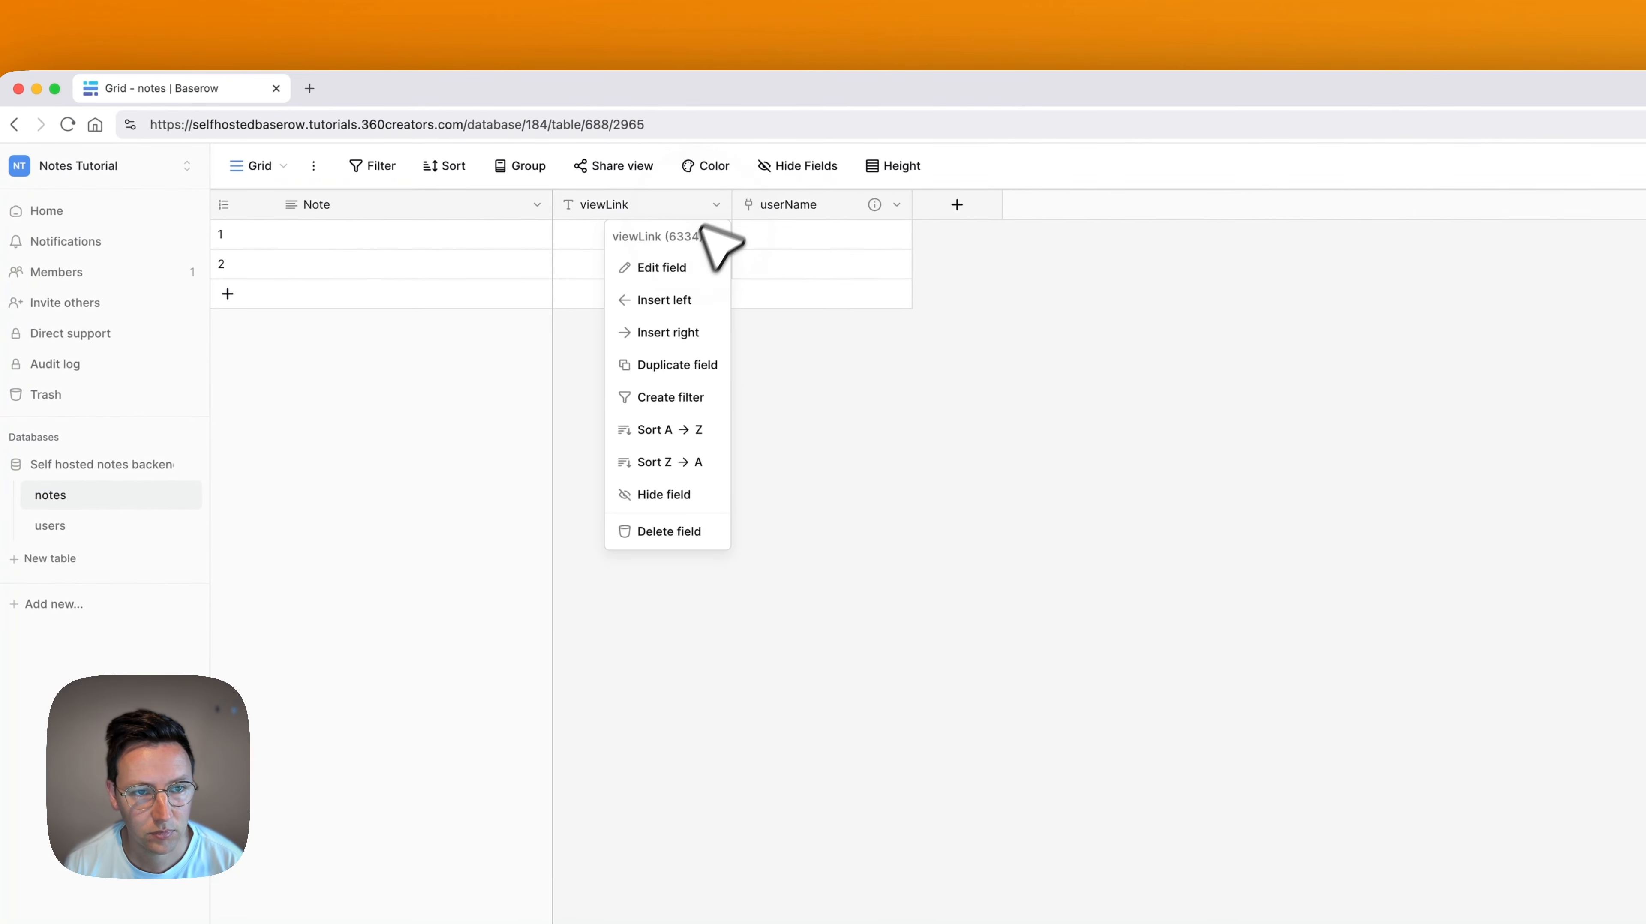
click(640, 254)
click(664, 450)
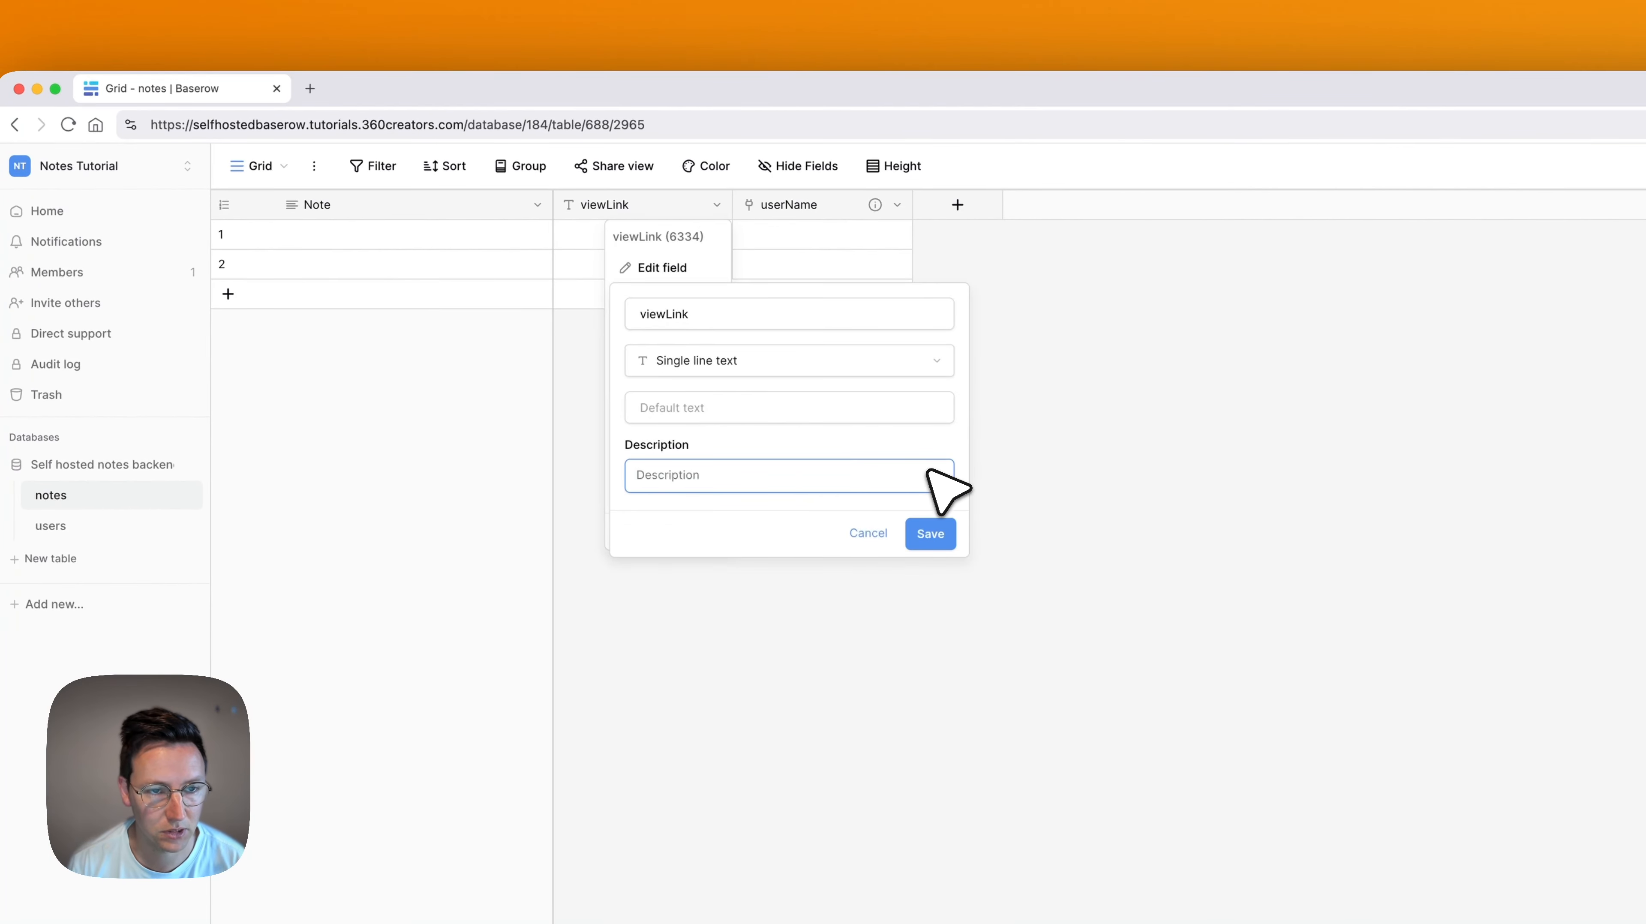
text(Link to the view in the virtual tour)
click(930, 534)
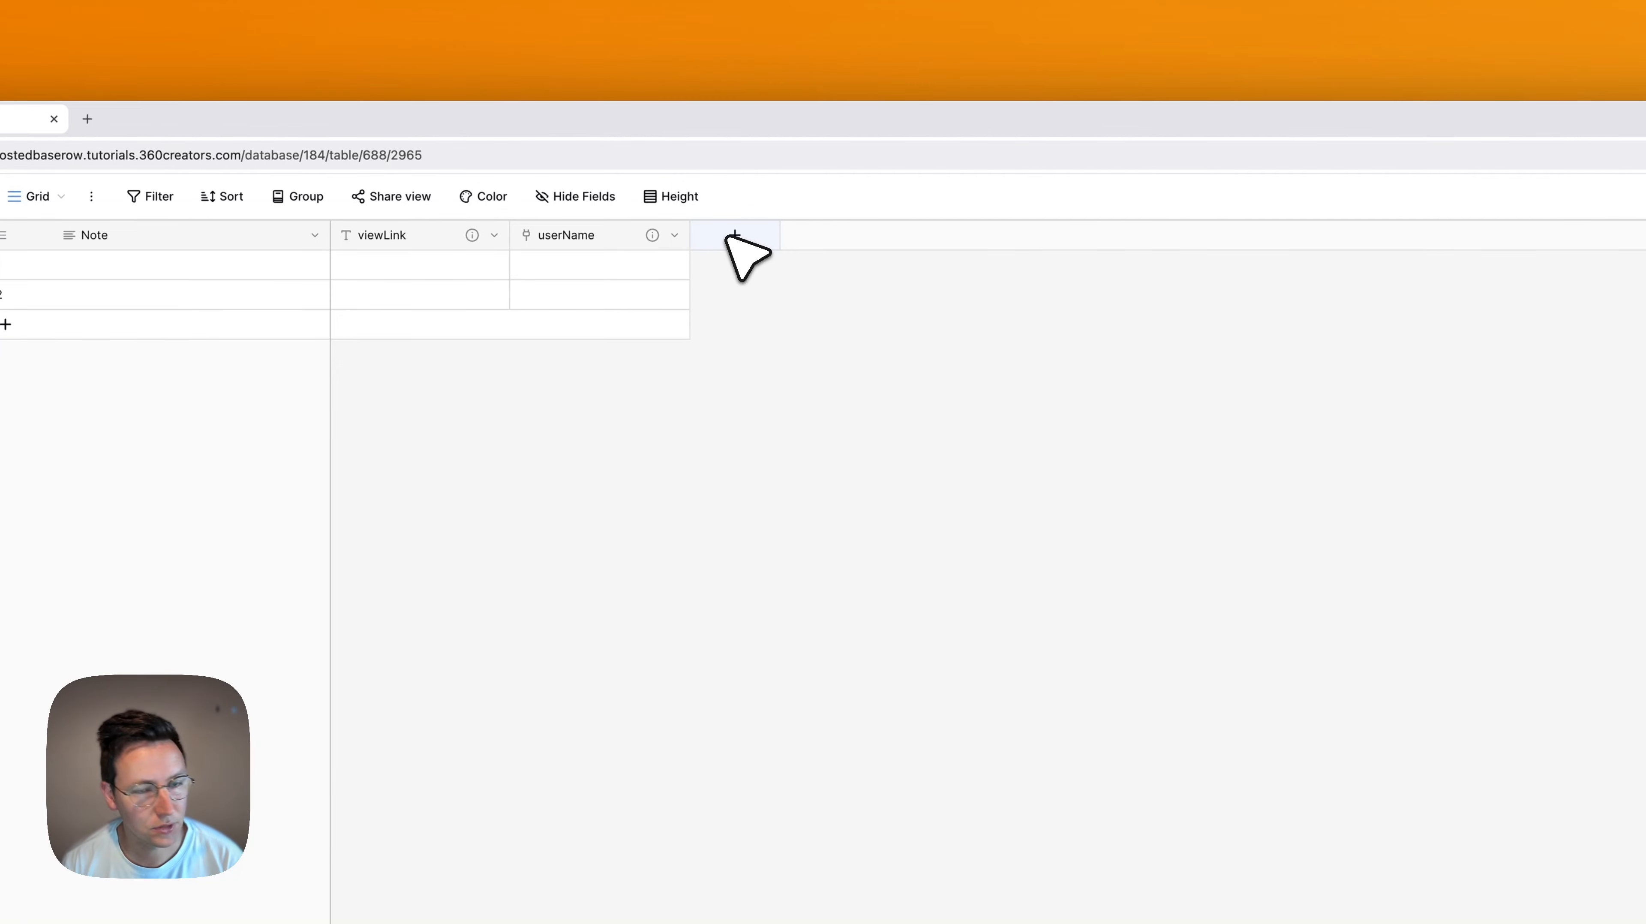
Set up a new Link to table field named userAssign in the notes table, linked to users with a related field
click(957, 204)
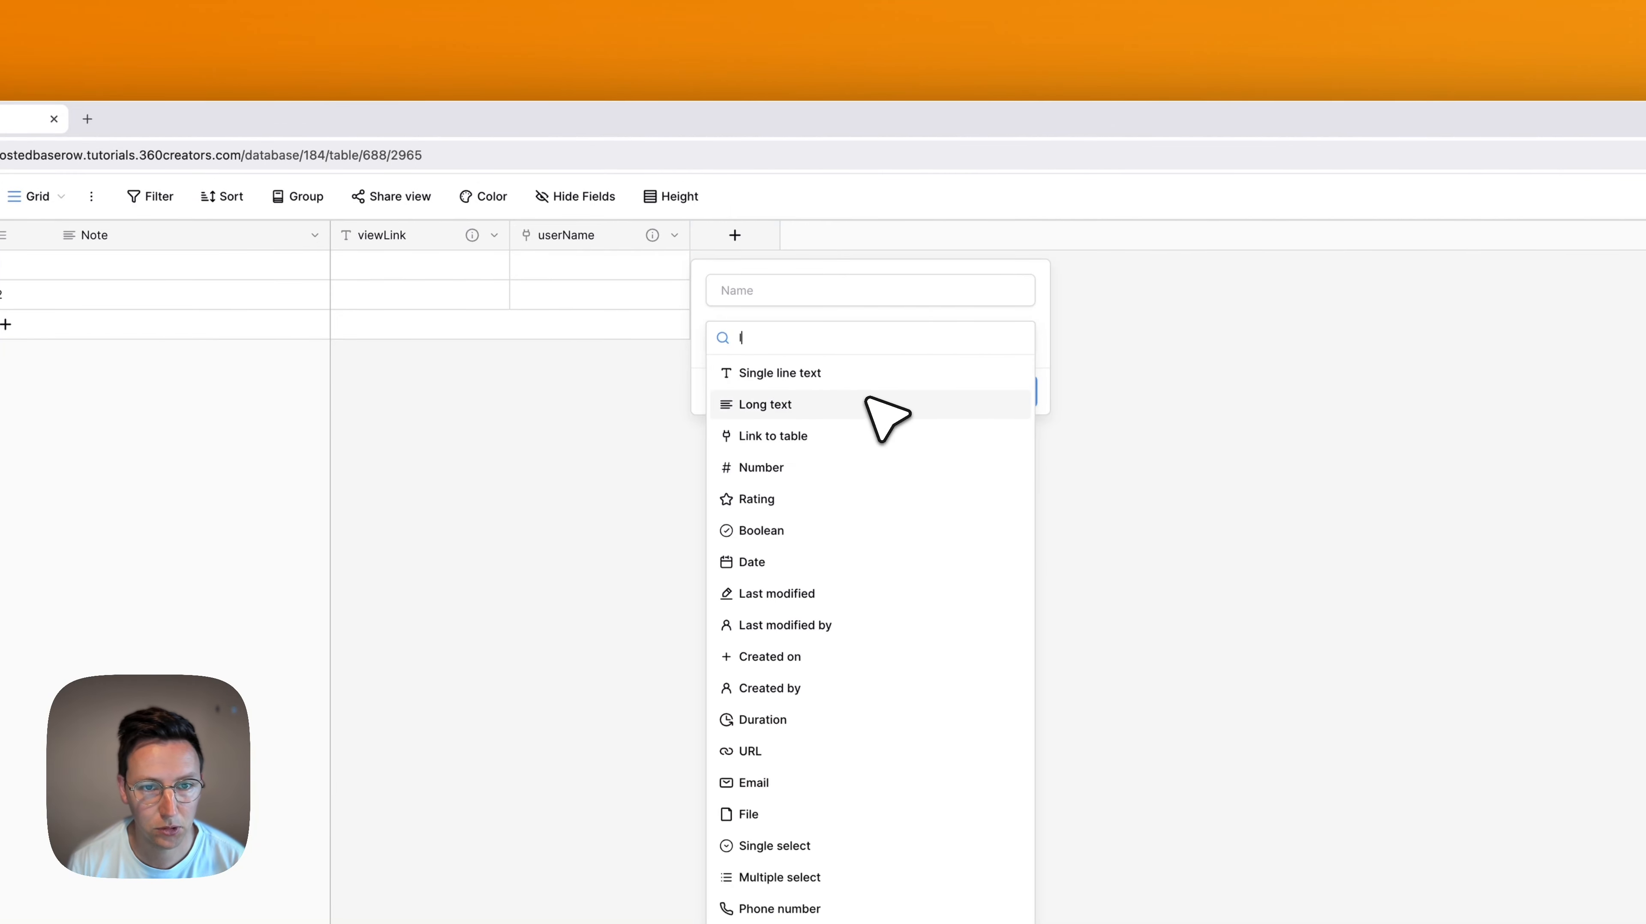
text(link)
click(896, 380)
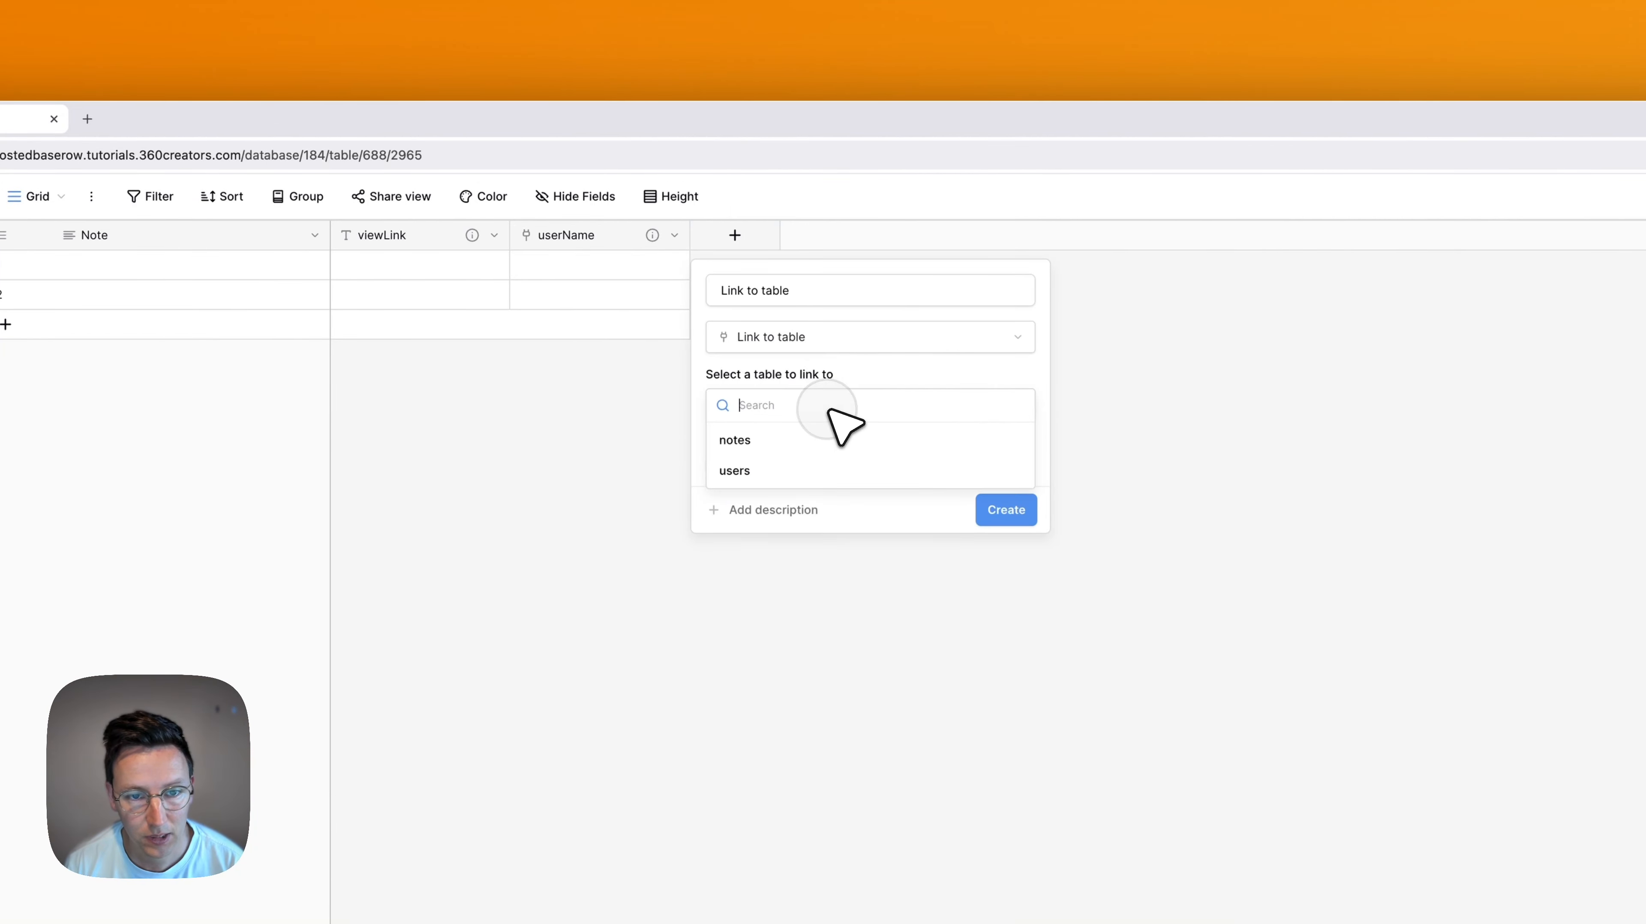
click(757, 476)
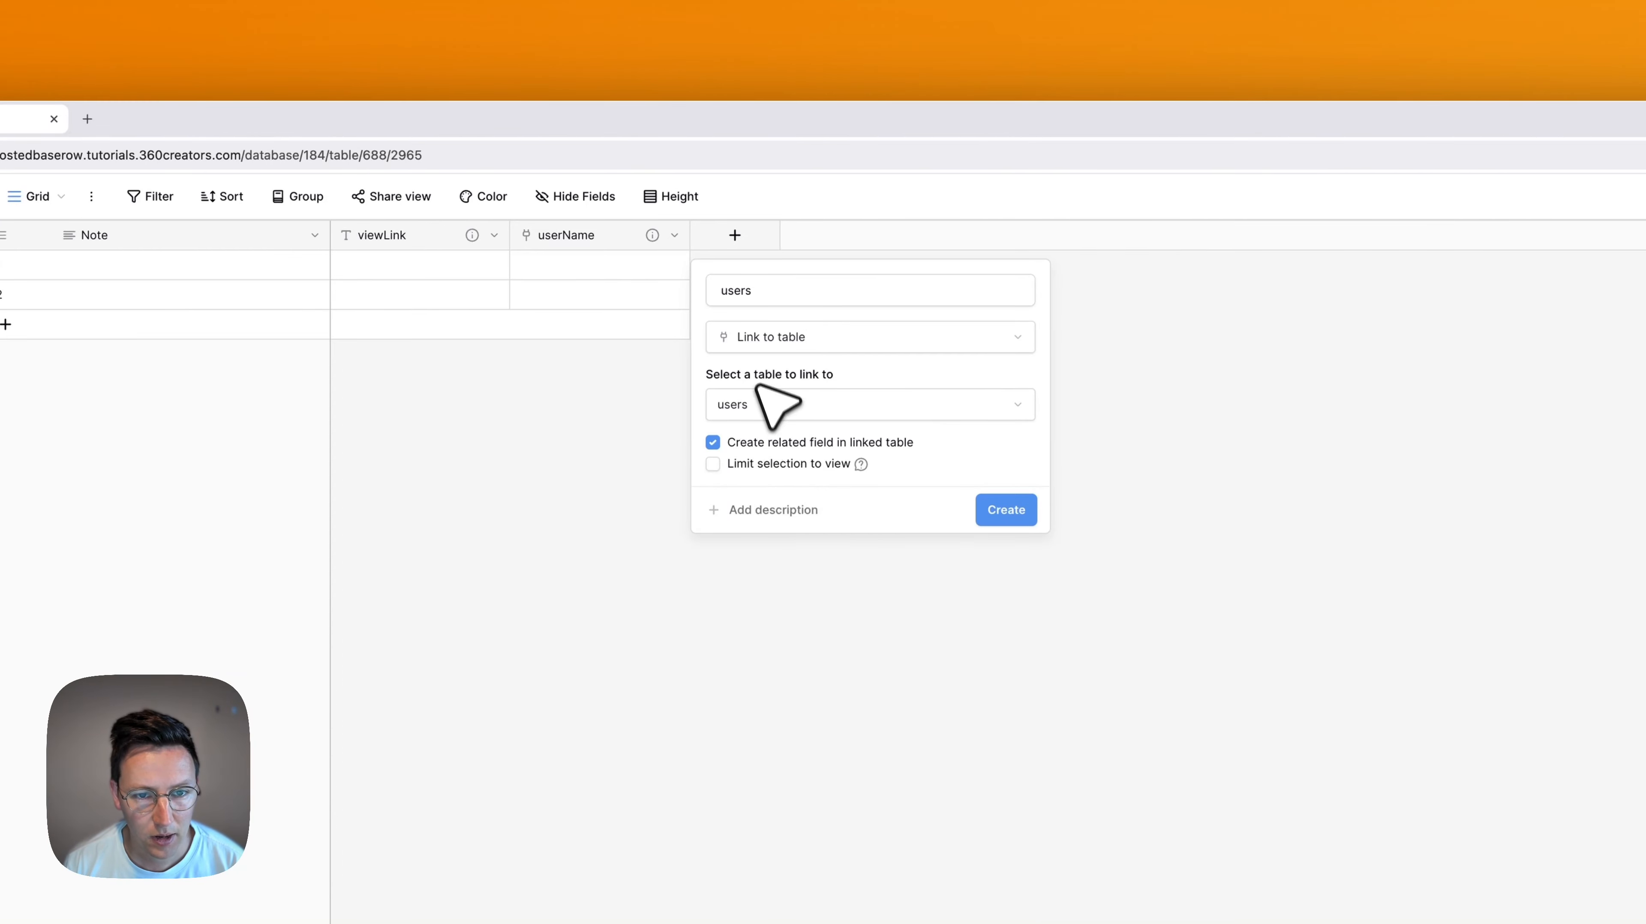
click(778, 289)
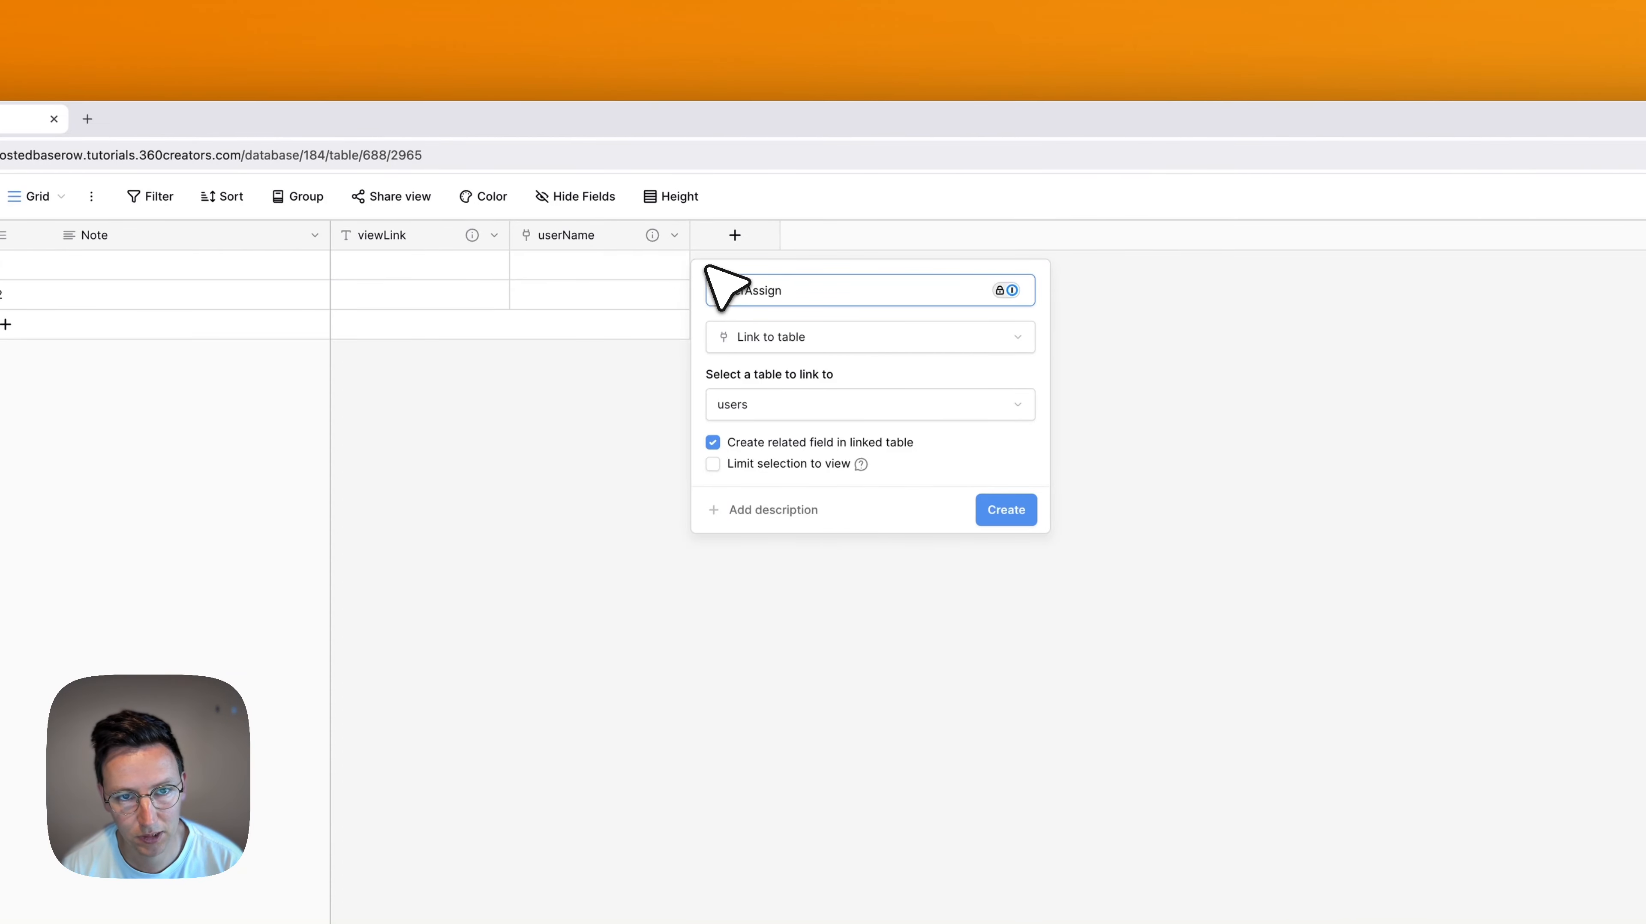
click(732, 268)
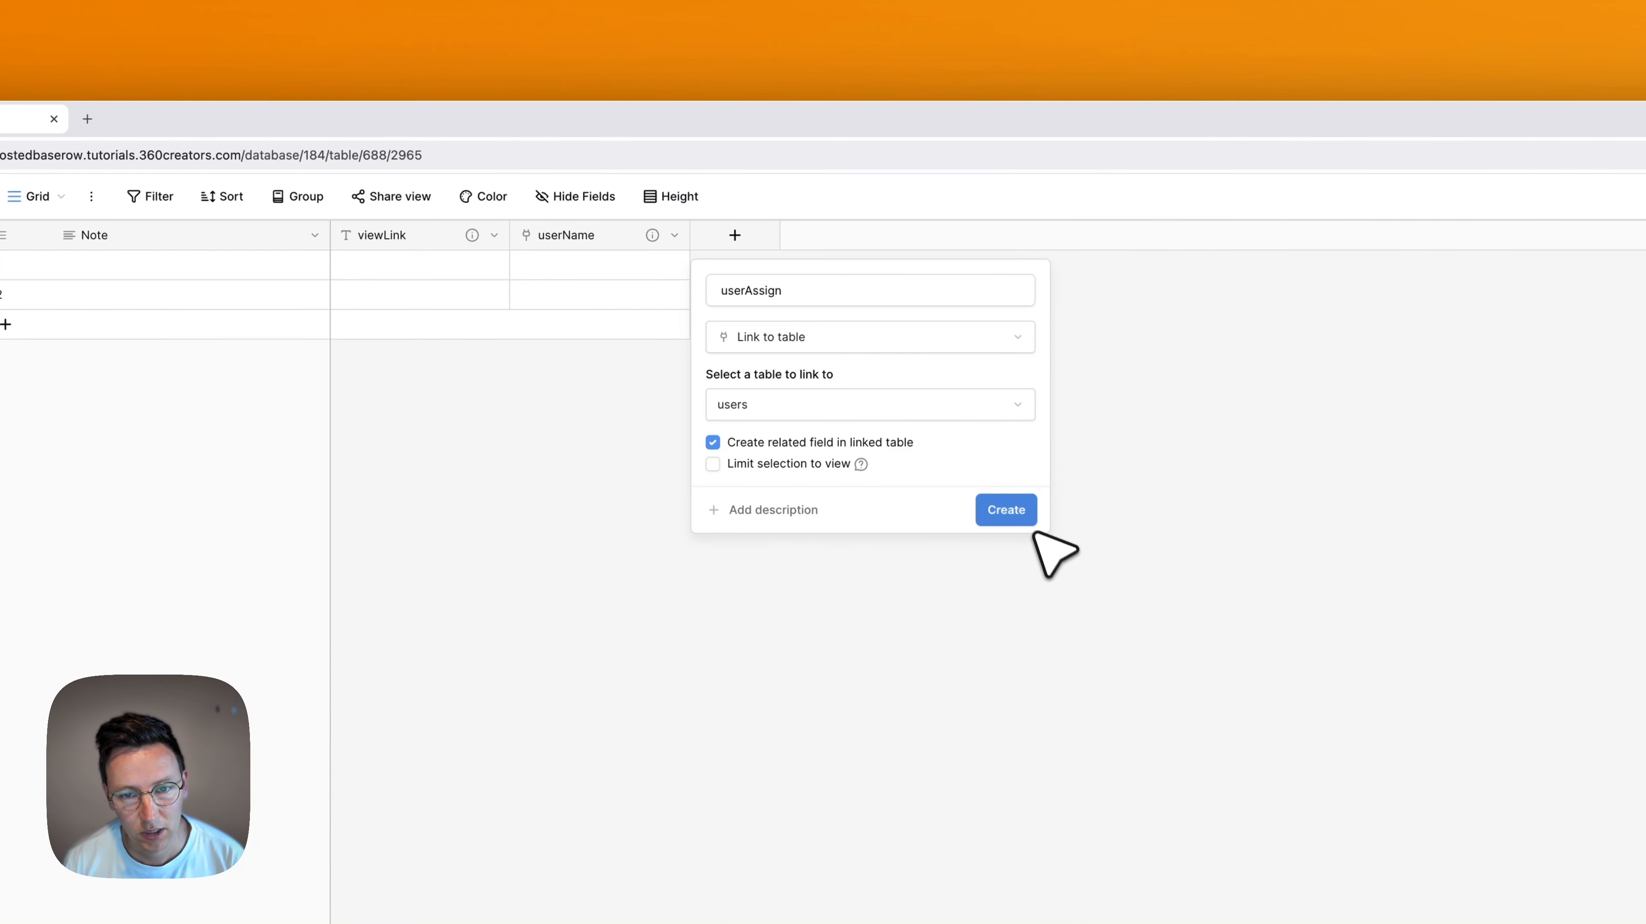
Give the userAssign field the description "User who's being assigned to this note" and create it
click(805, 511)
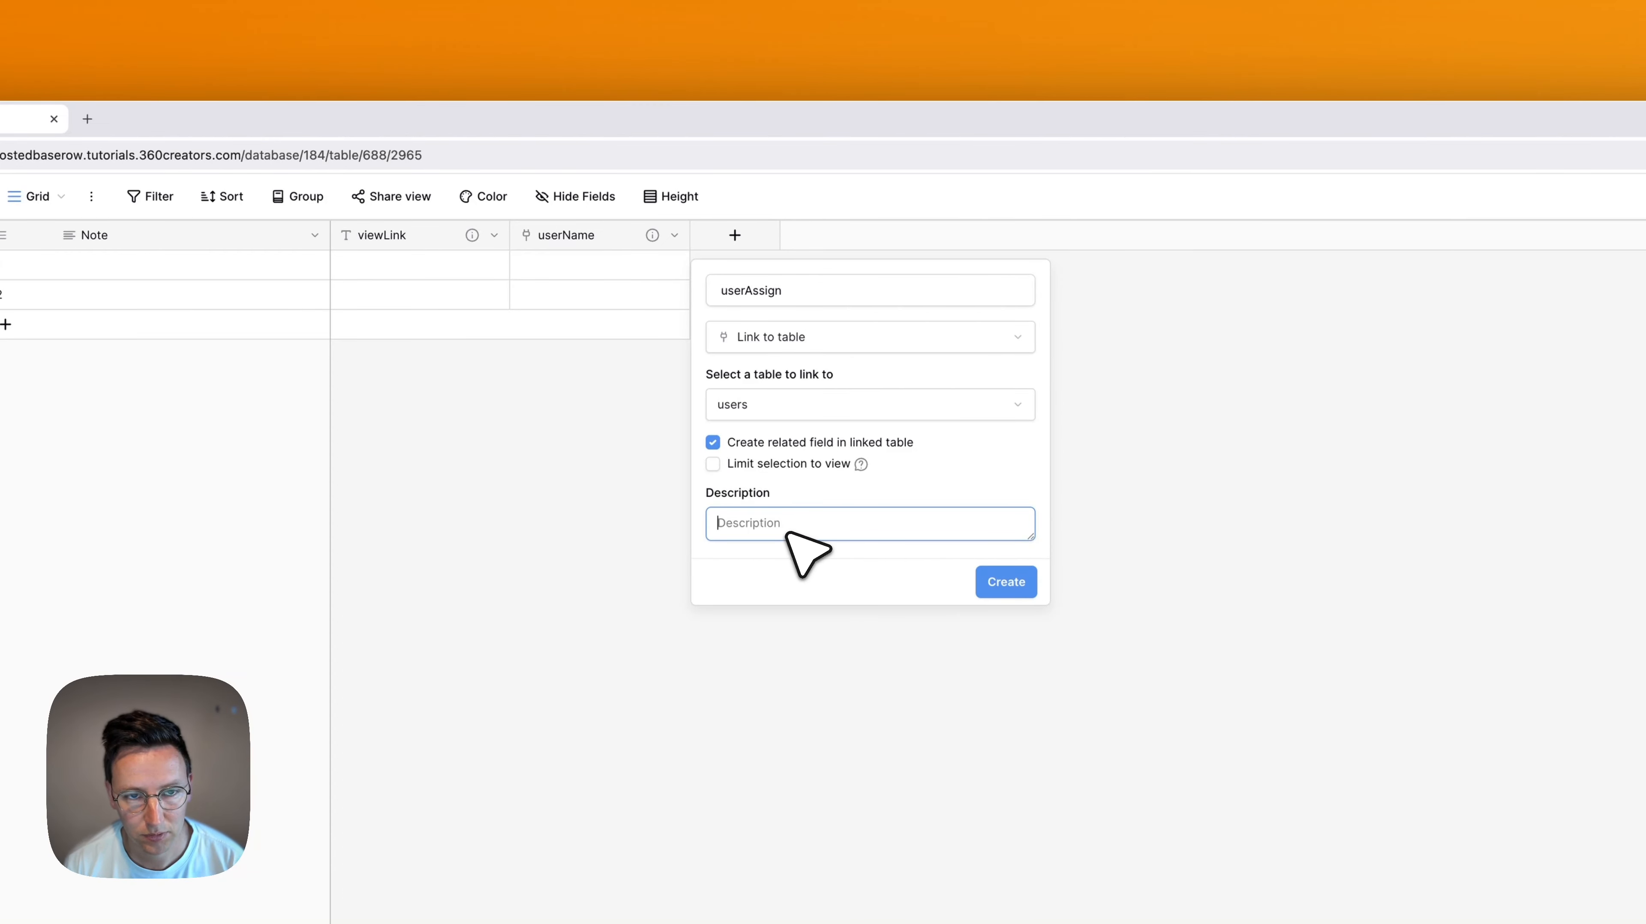
text(User who's being assigned to this note)
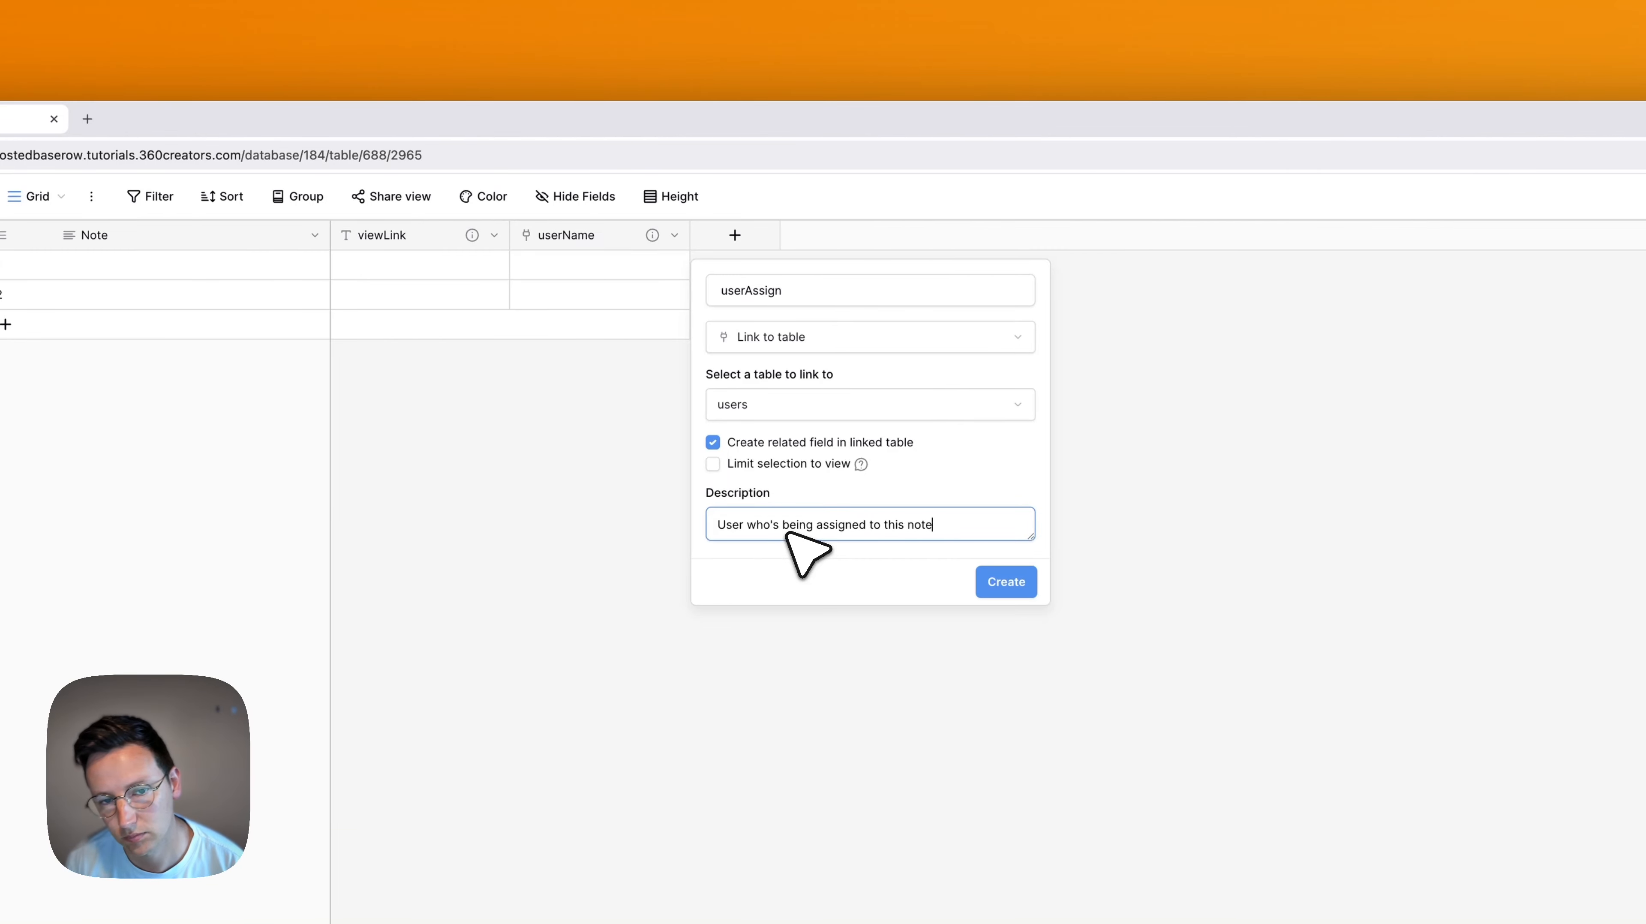
click(1009, 580)
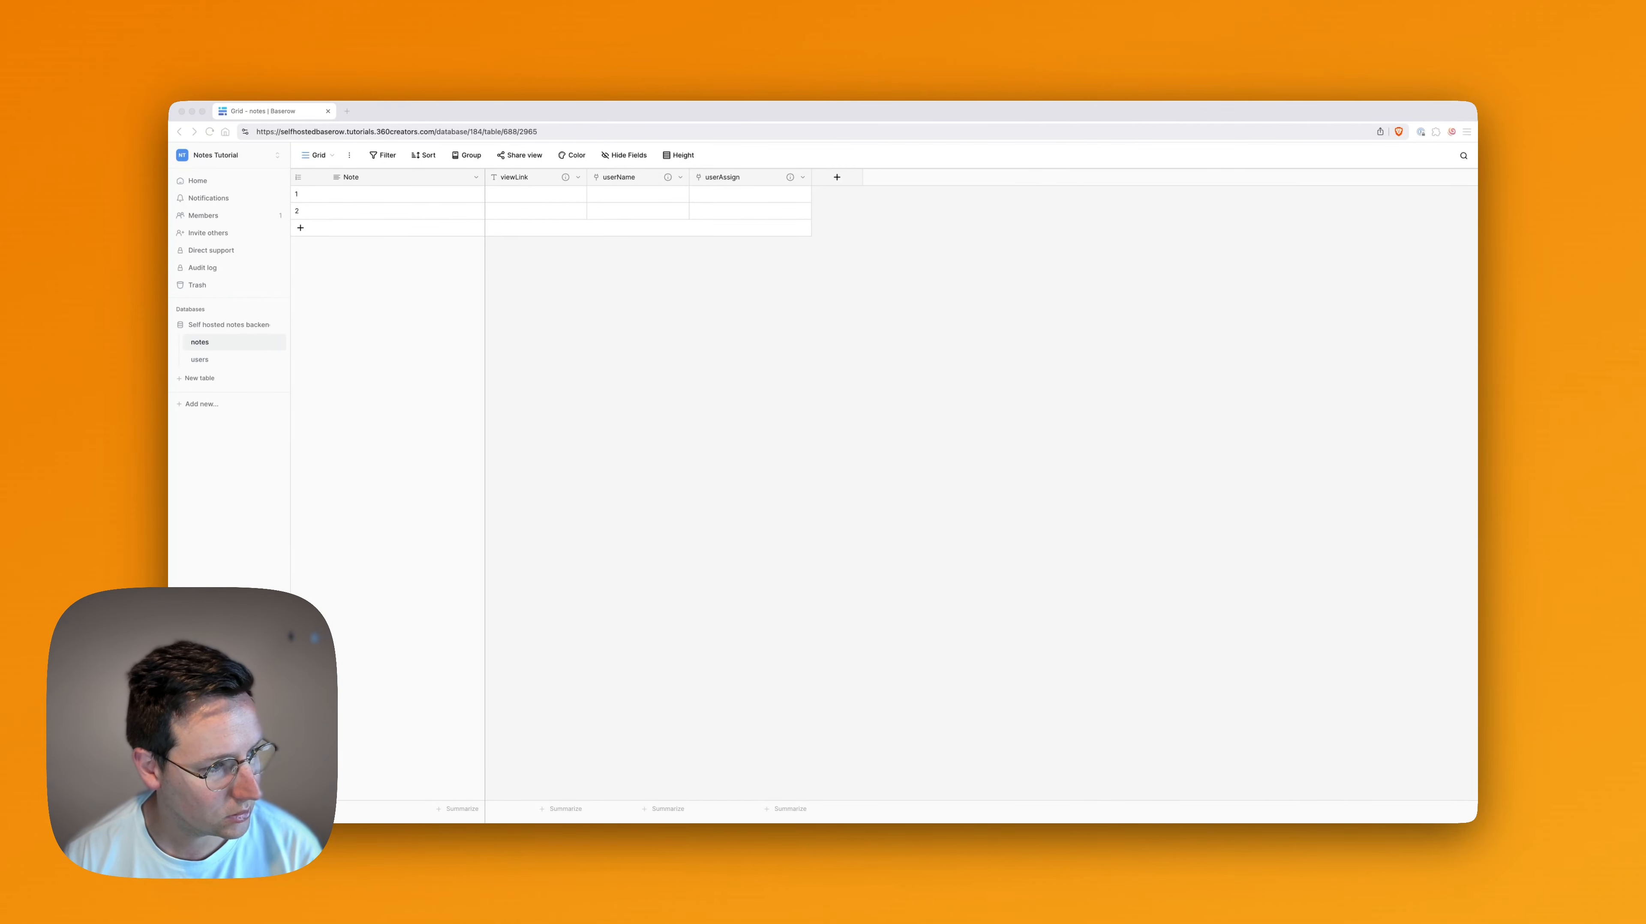
In the users table, rename the notes link field to "notes - userName"
click(194, 359)
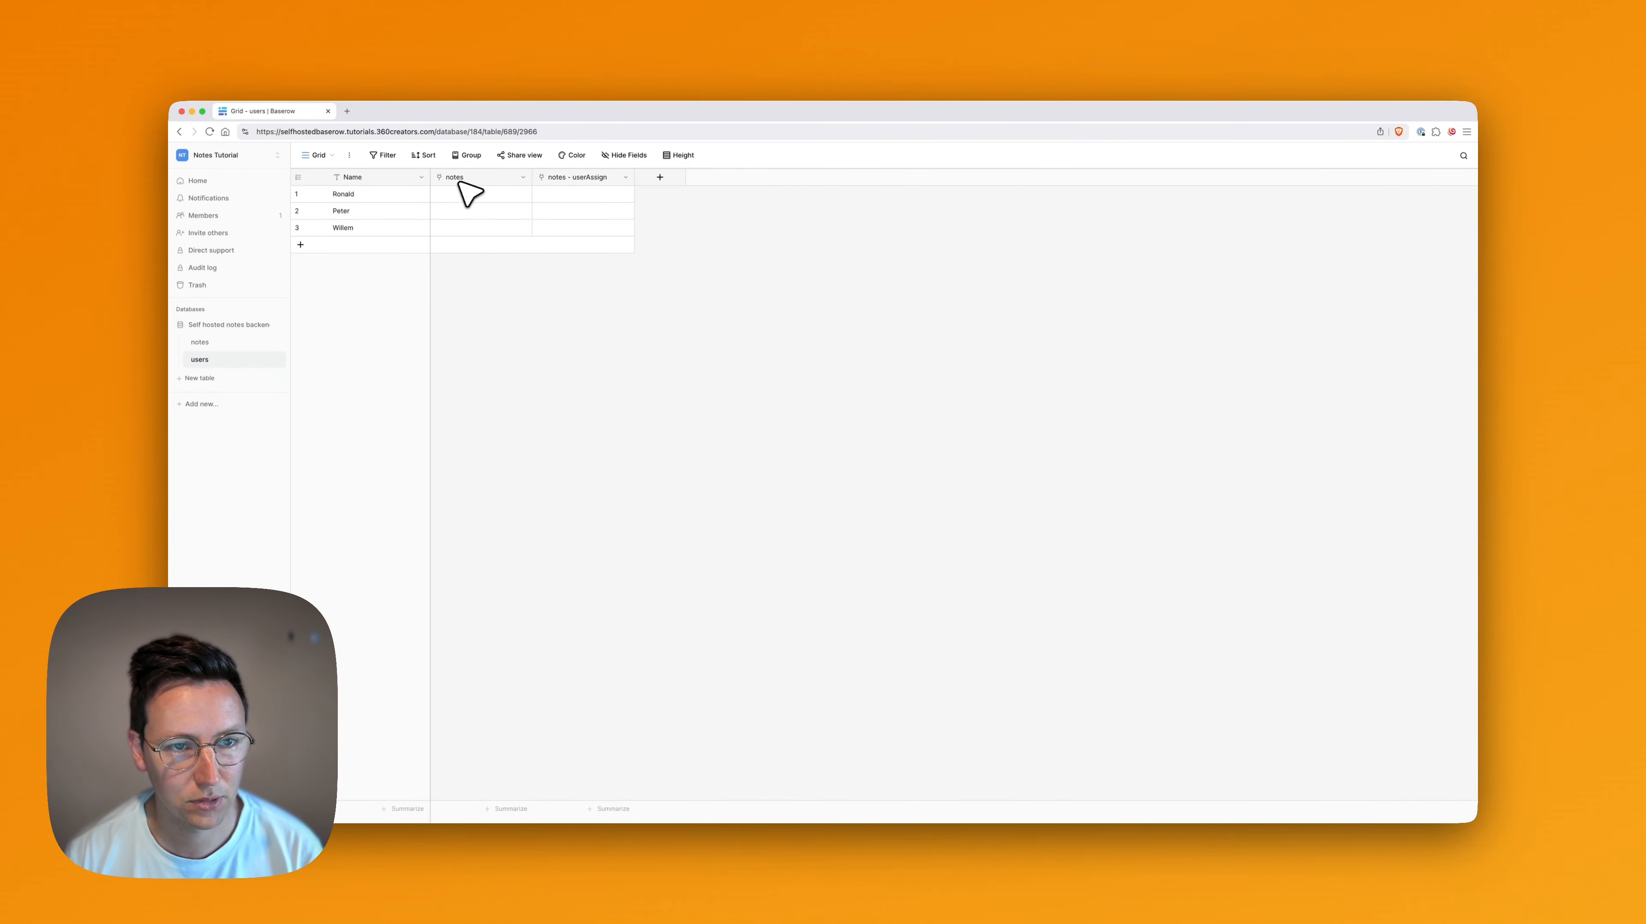
click(522, 177)
click(502, 212)
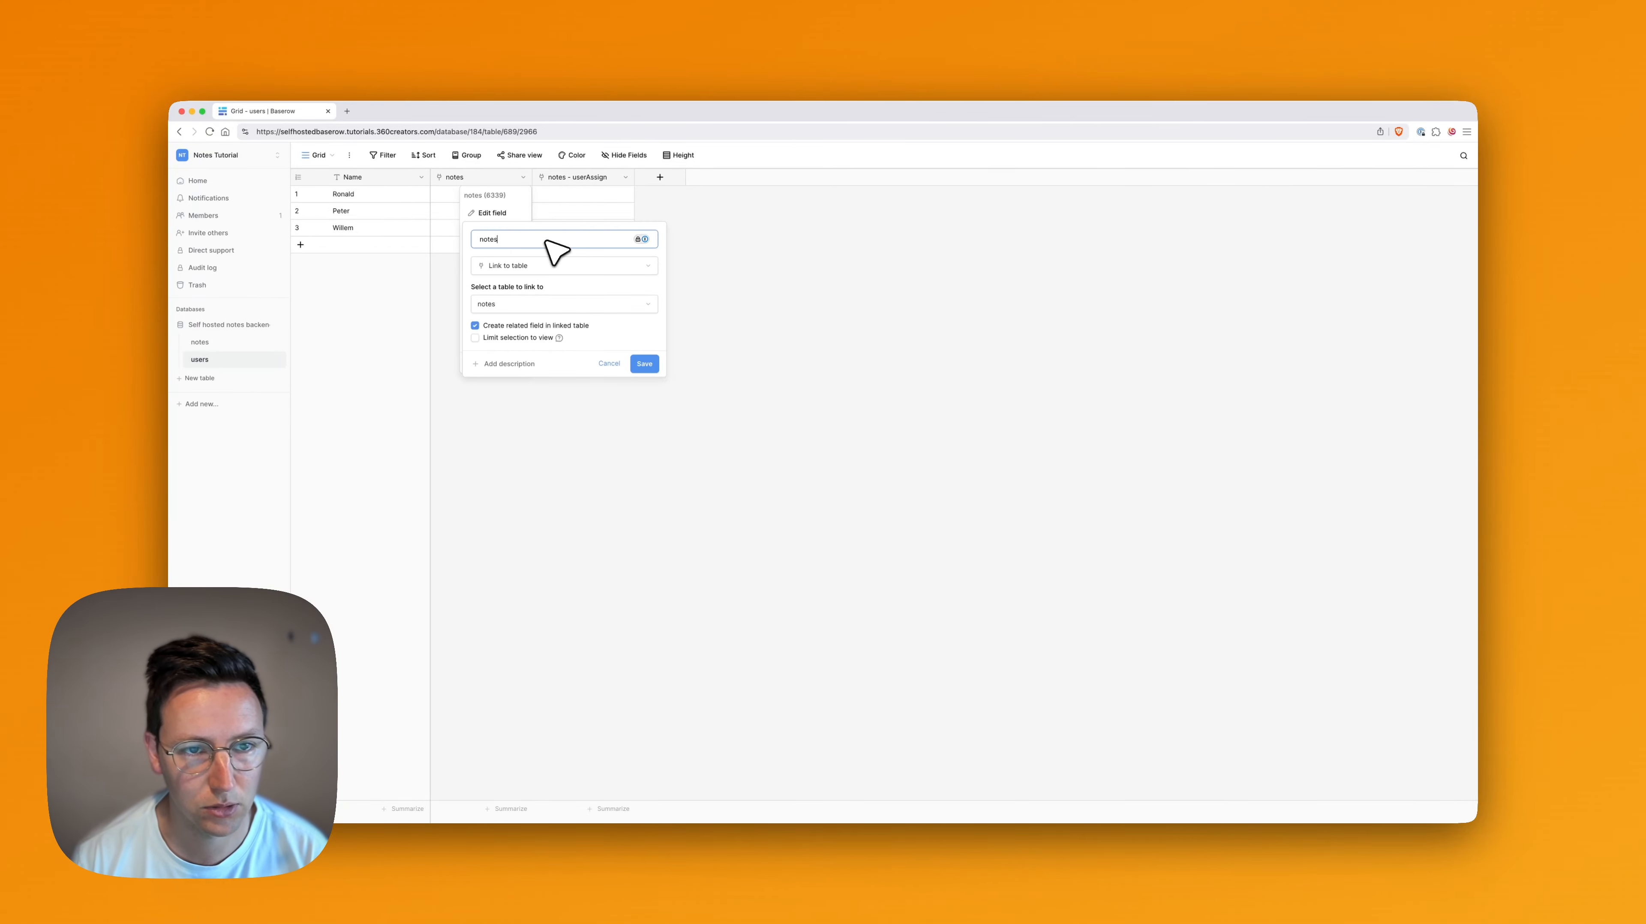
text(Name)
key(Return)
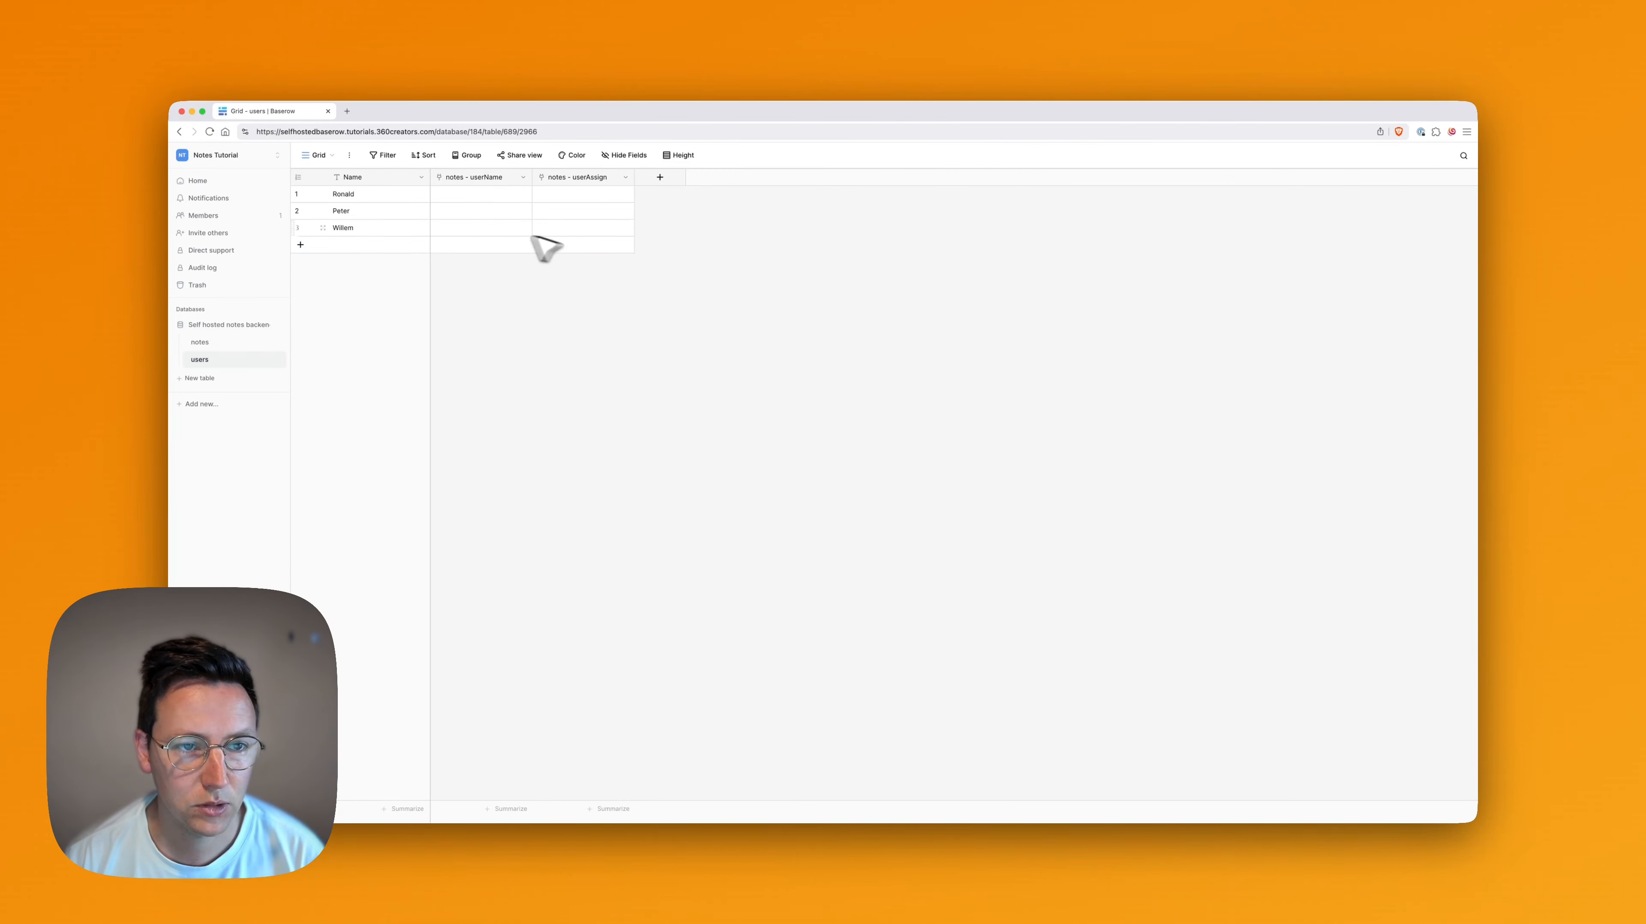
Add an Email field named userEmail to the users table
click(655, 179)
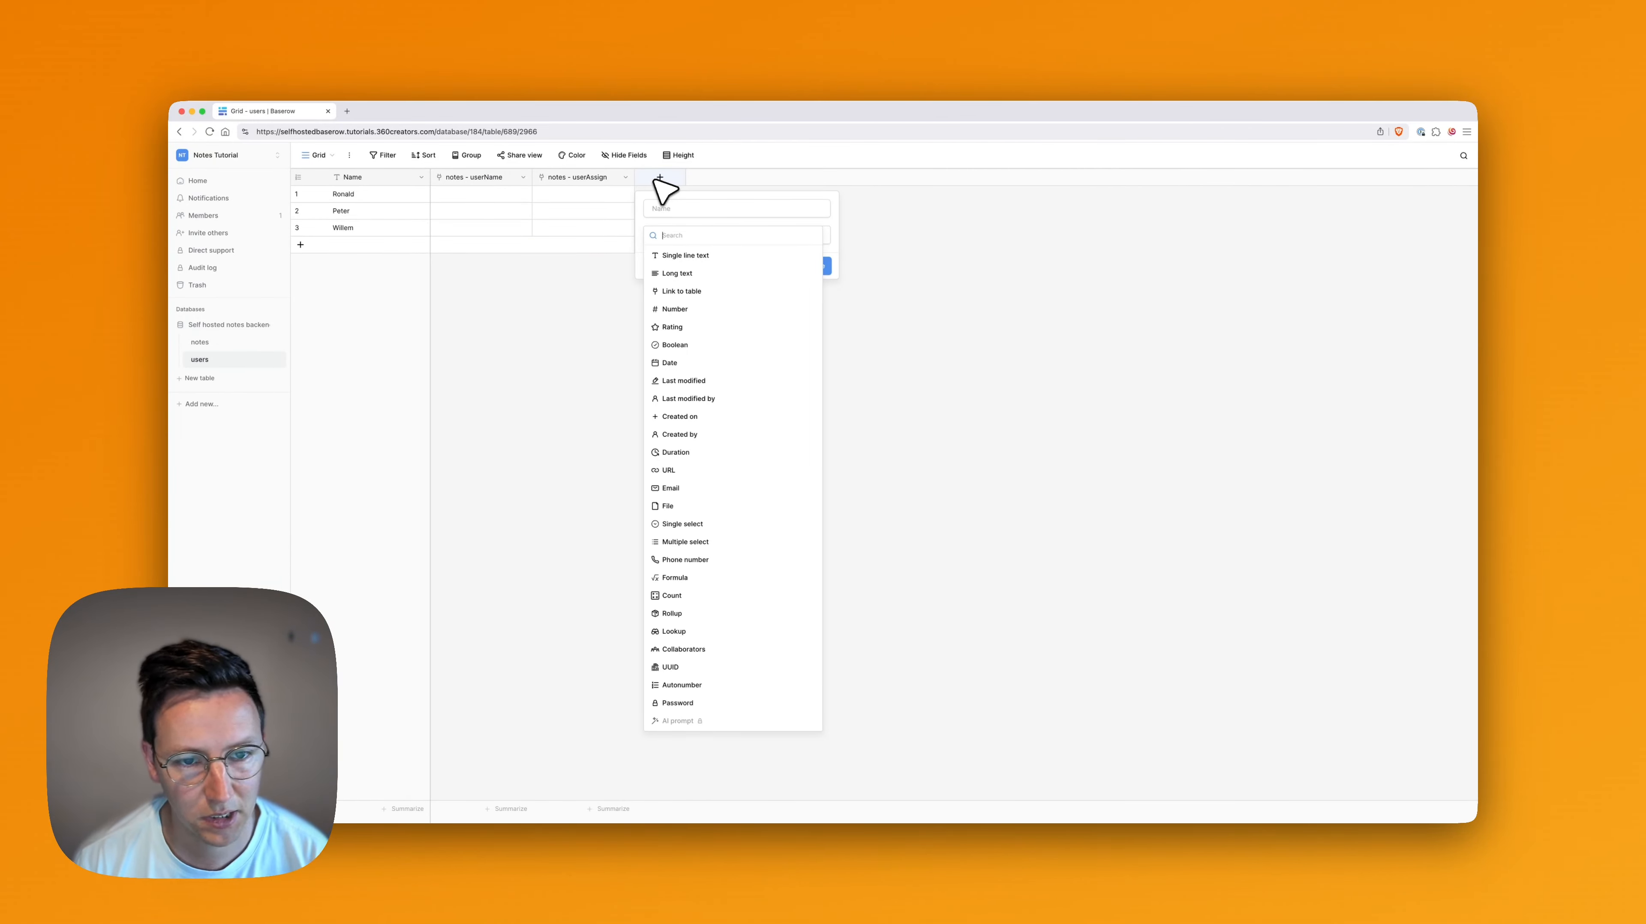
text(email)
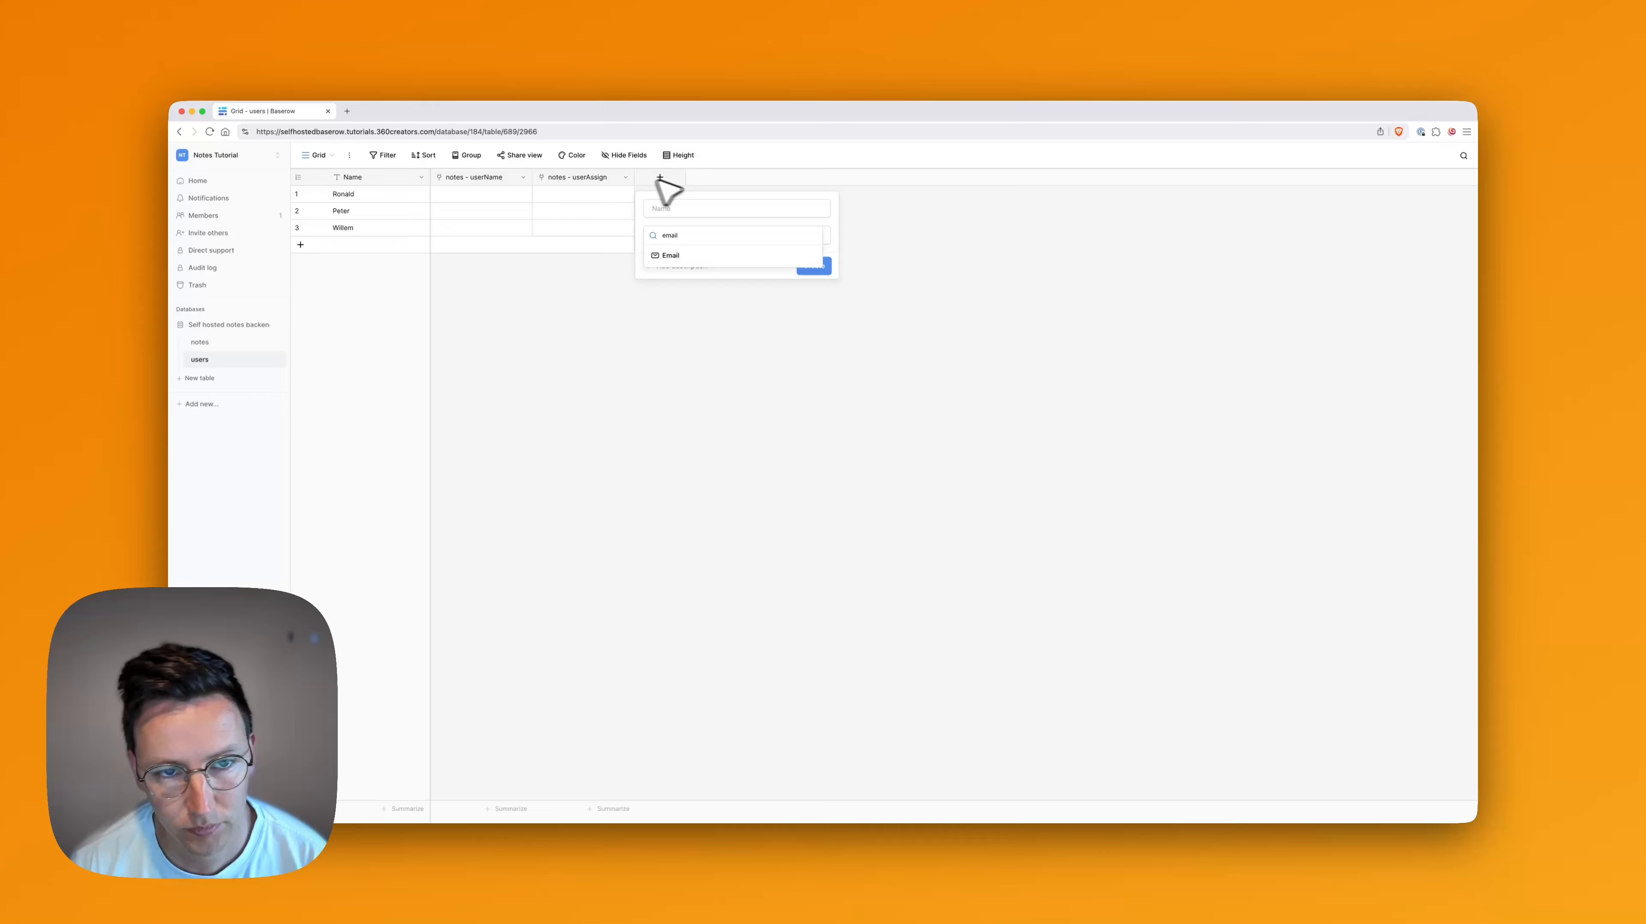
click(702, 257)
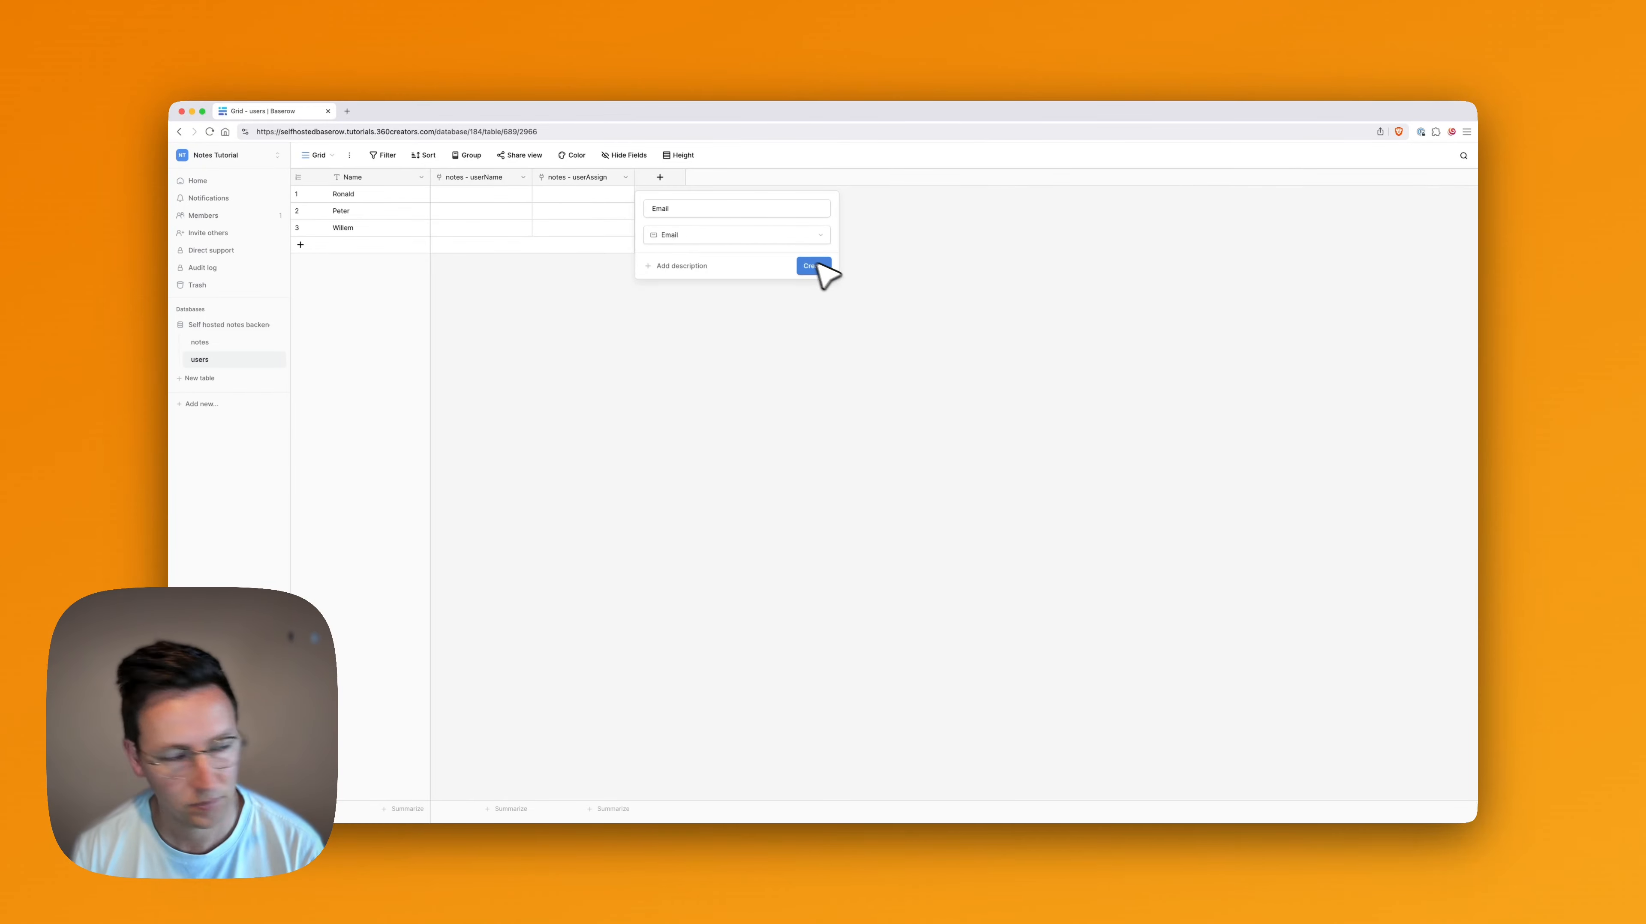
double_click(698, 210)
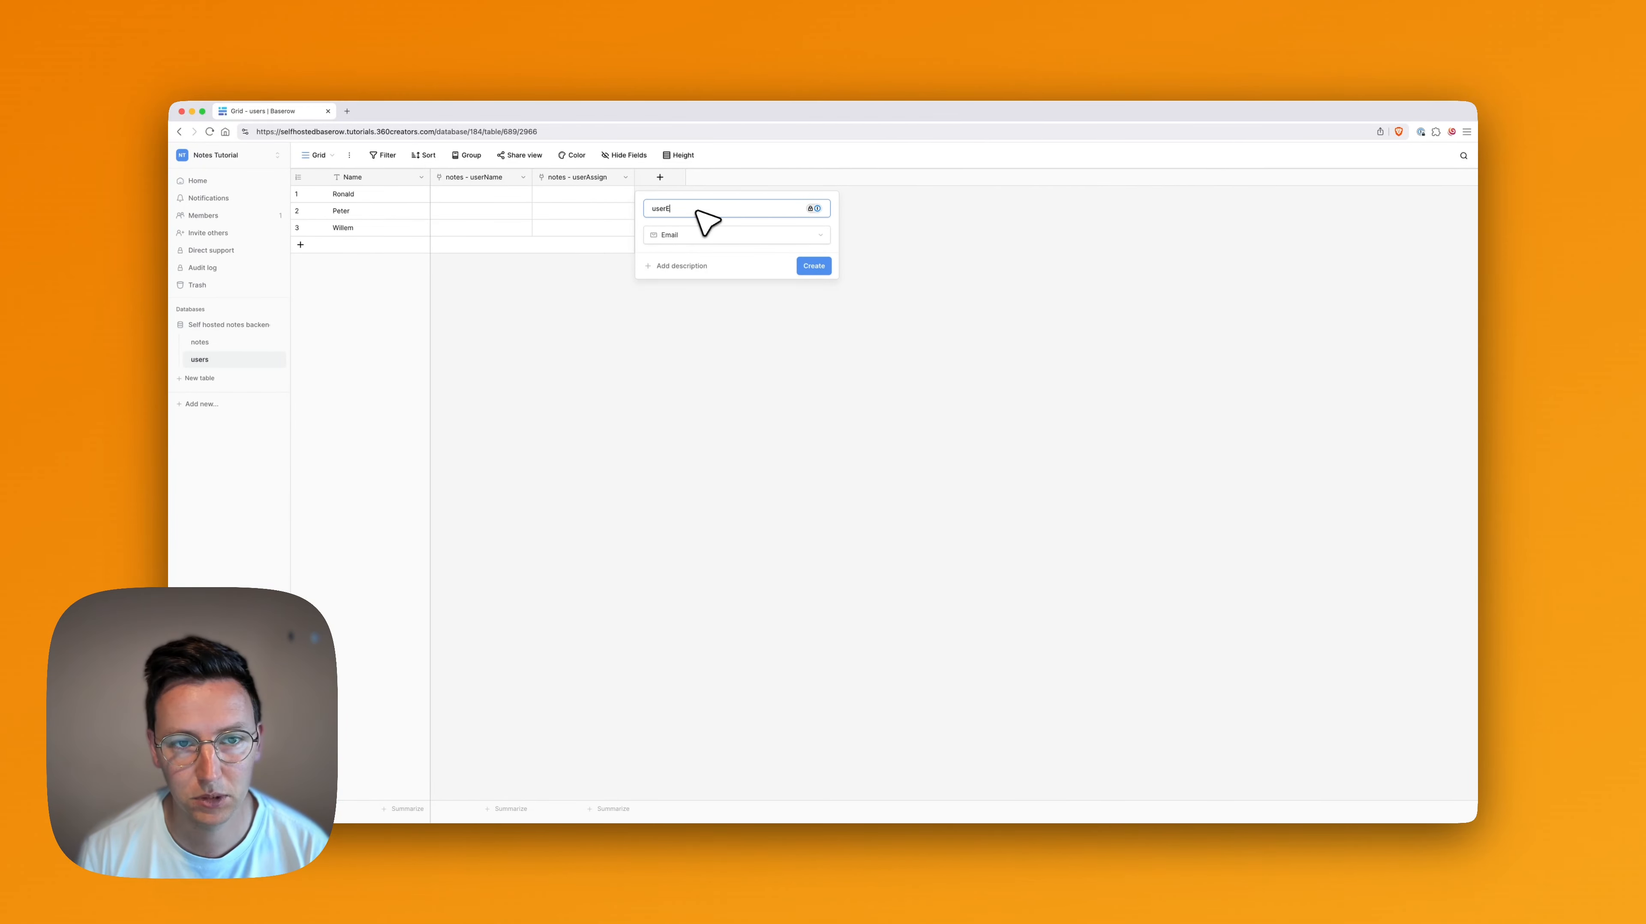
text(userEmail)
key(Return)
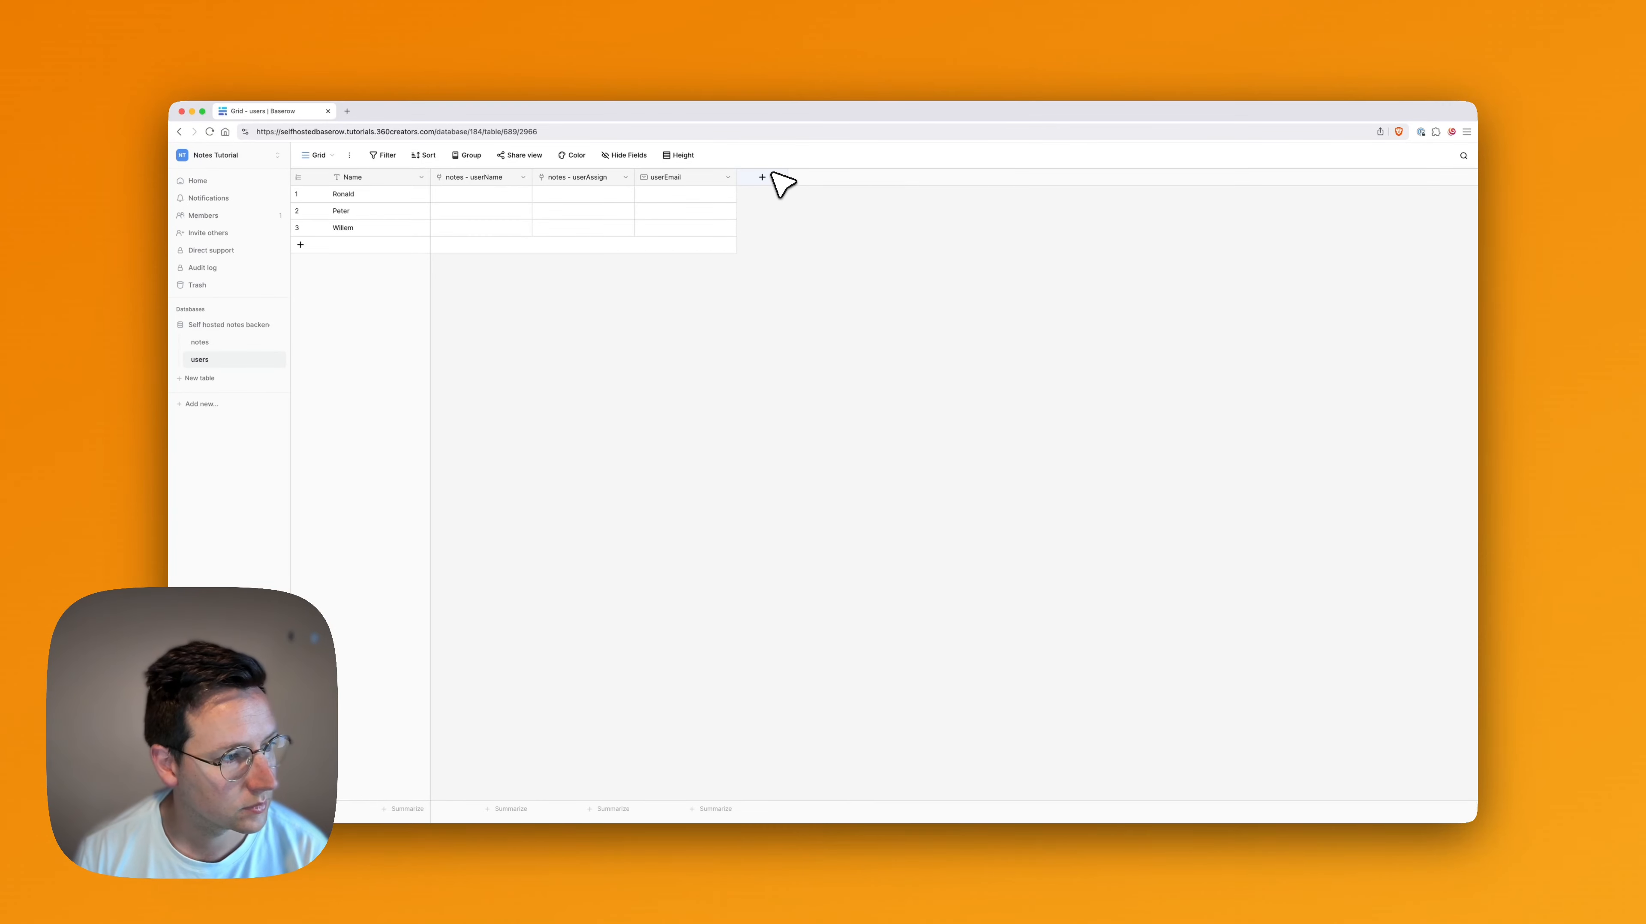
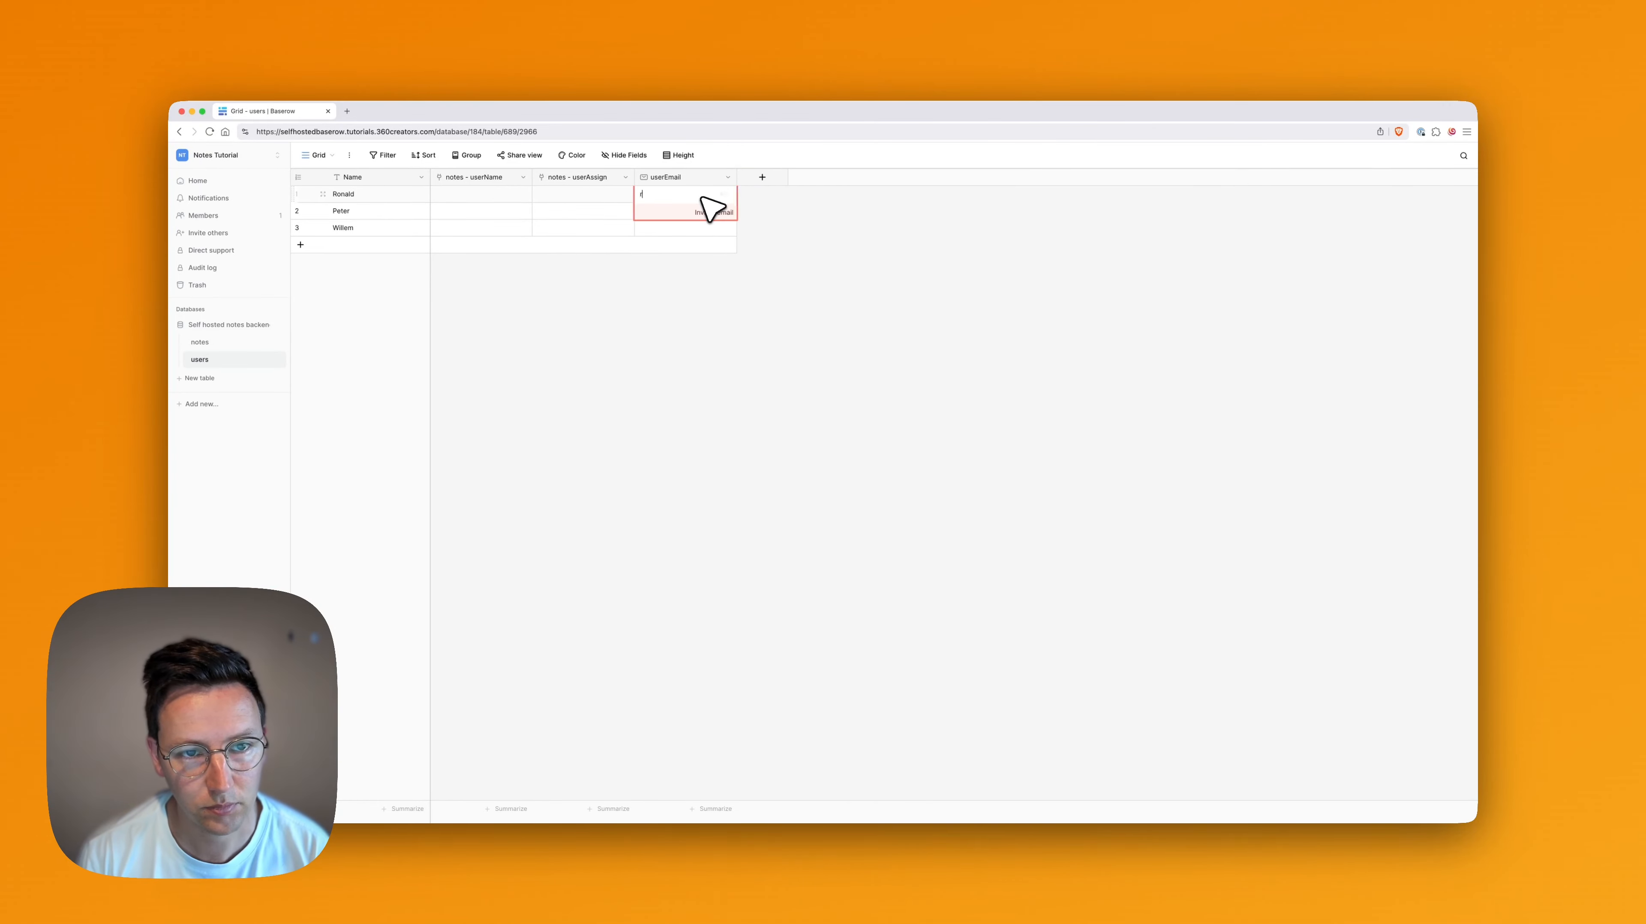
Fill in the userEmail field with each of the three users' e-mail addresses
key(Return)
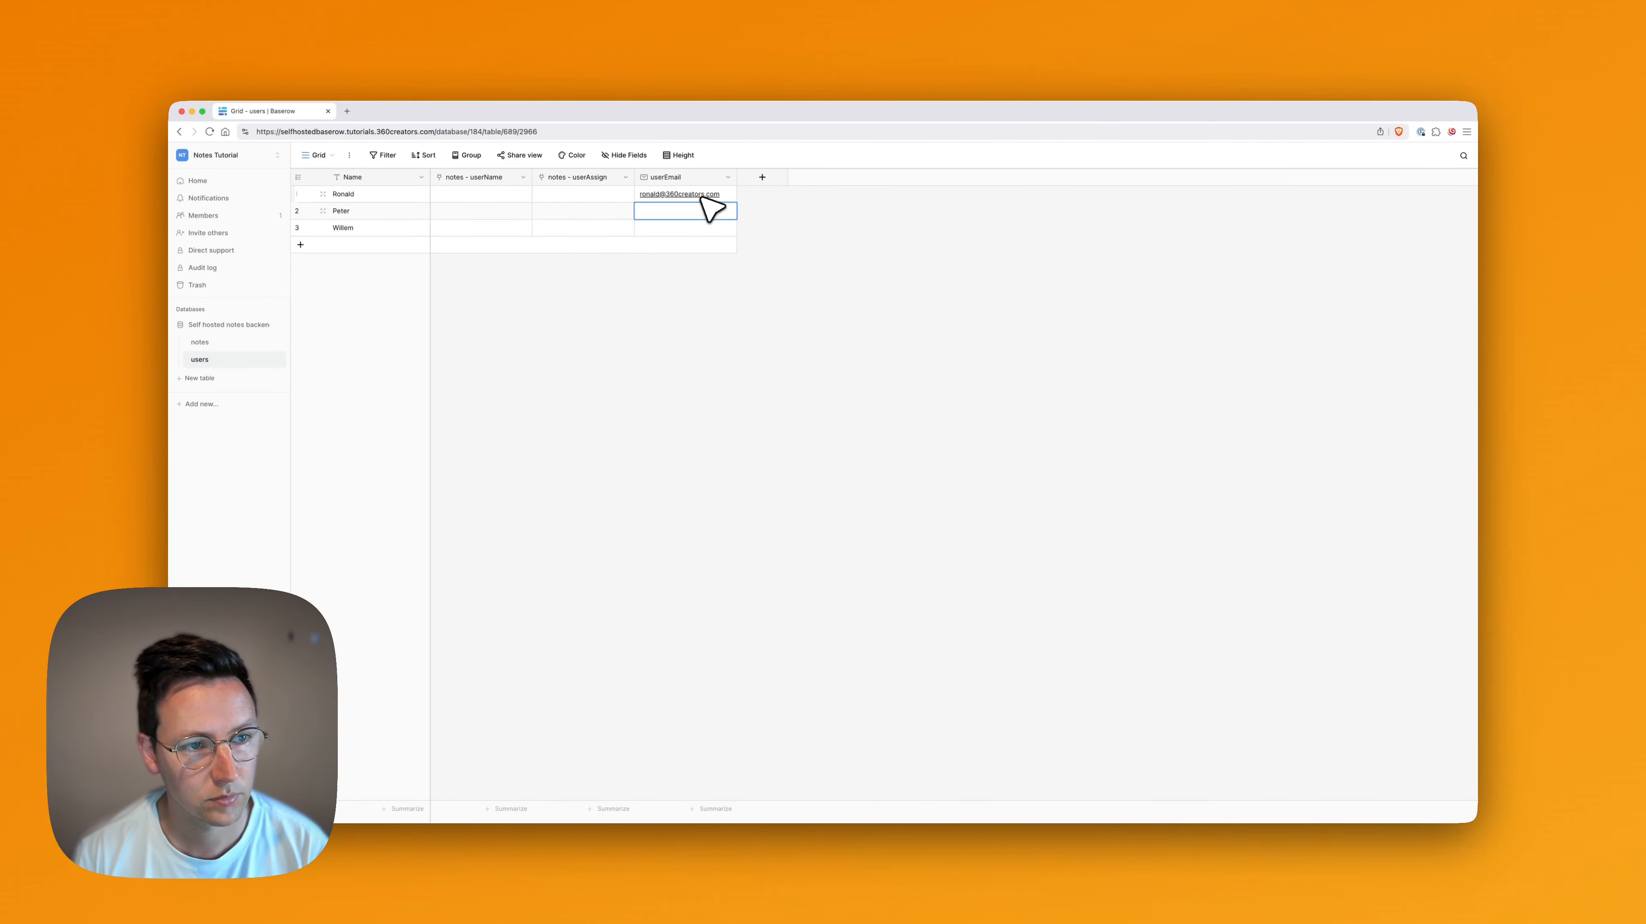
key(Return)
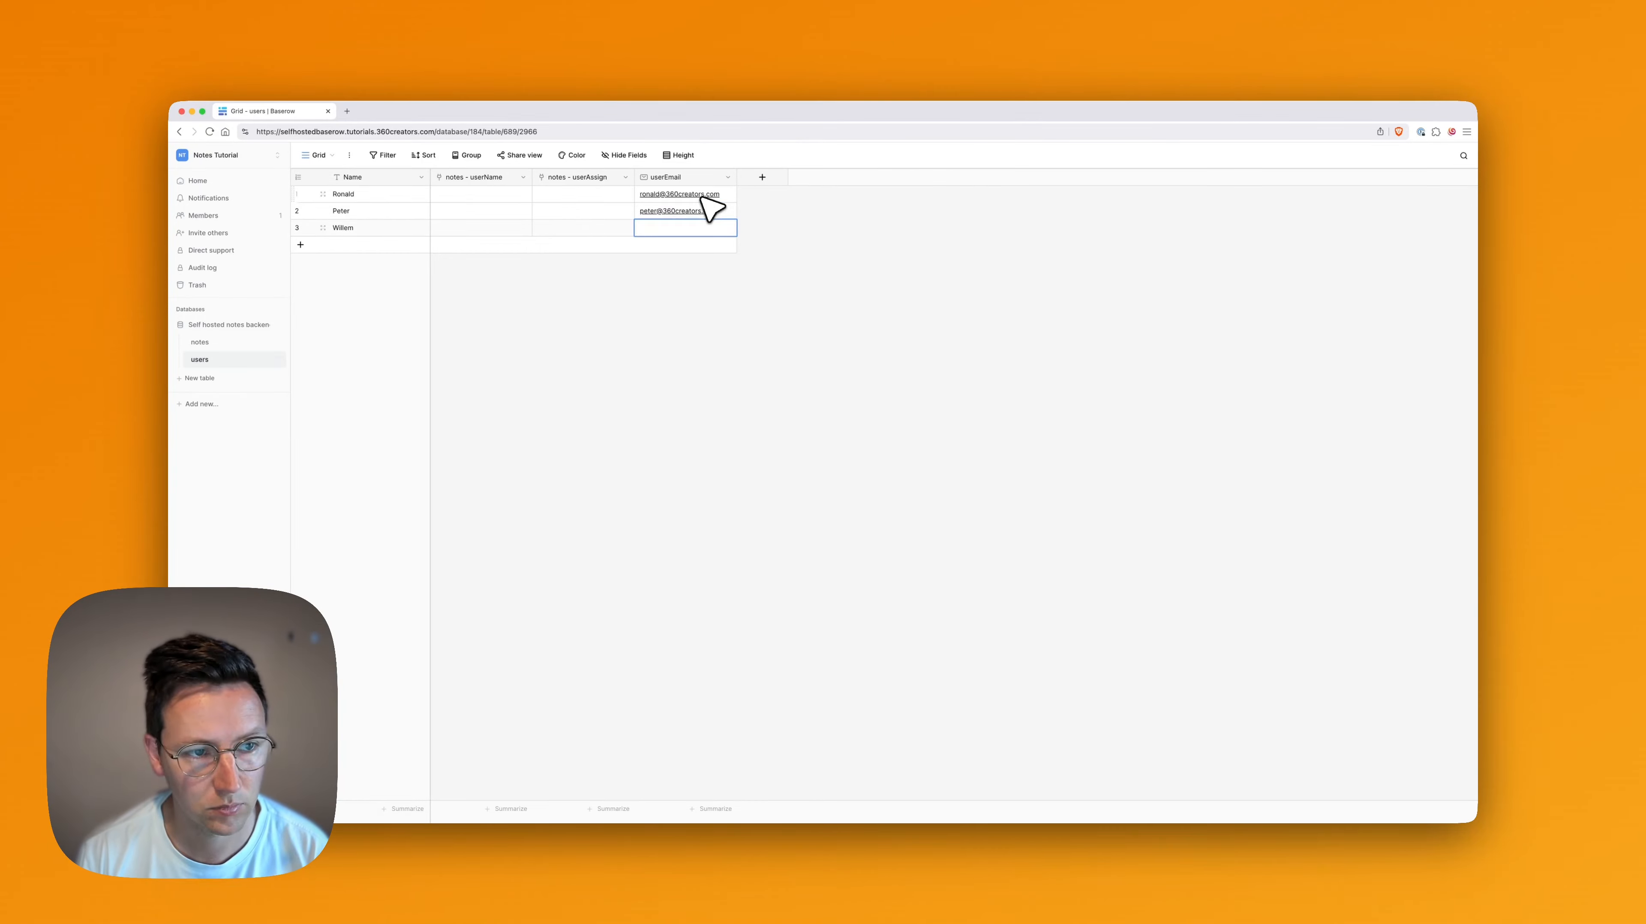
click(795, 424)
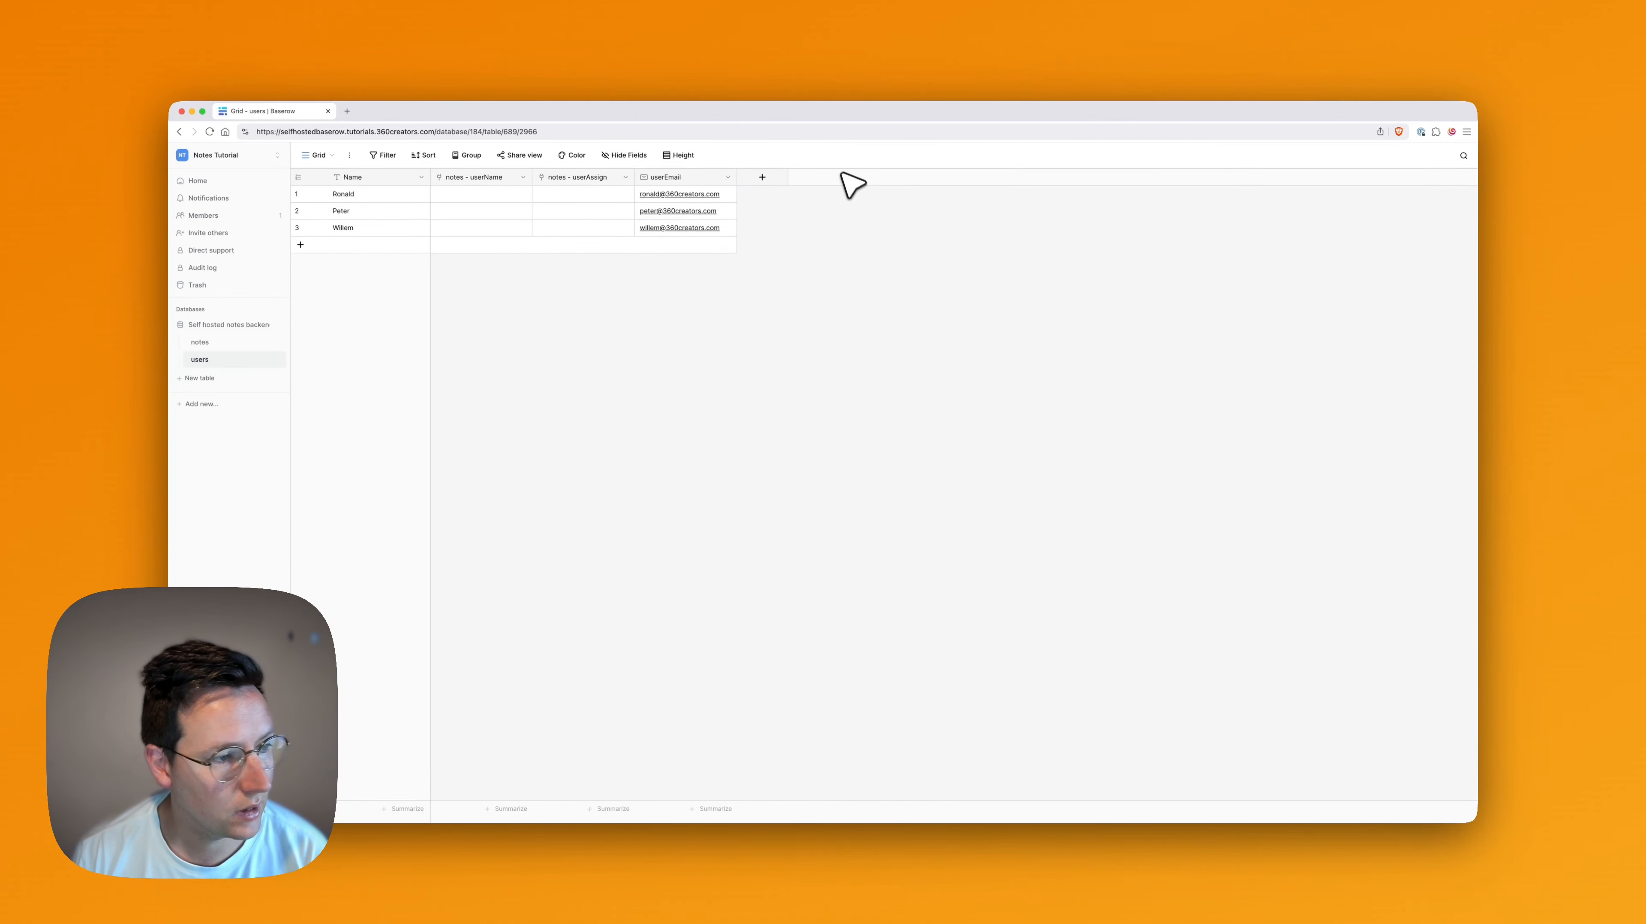
Add a Password field named userPassword to the users table and set a password for all three users
click(763, 178)
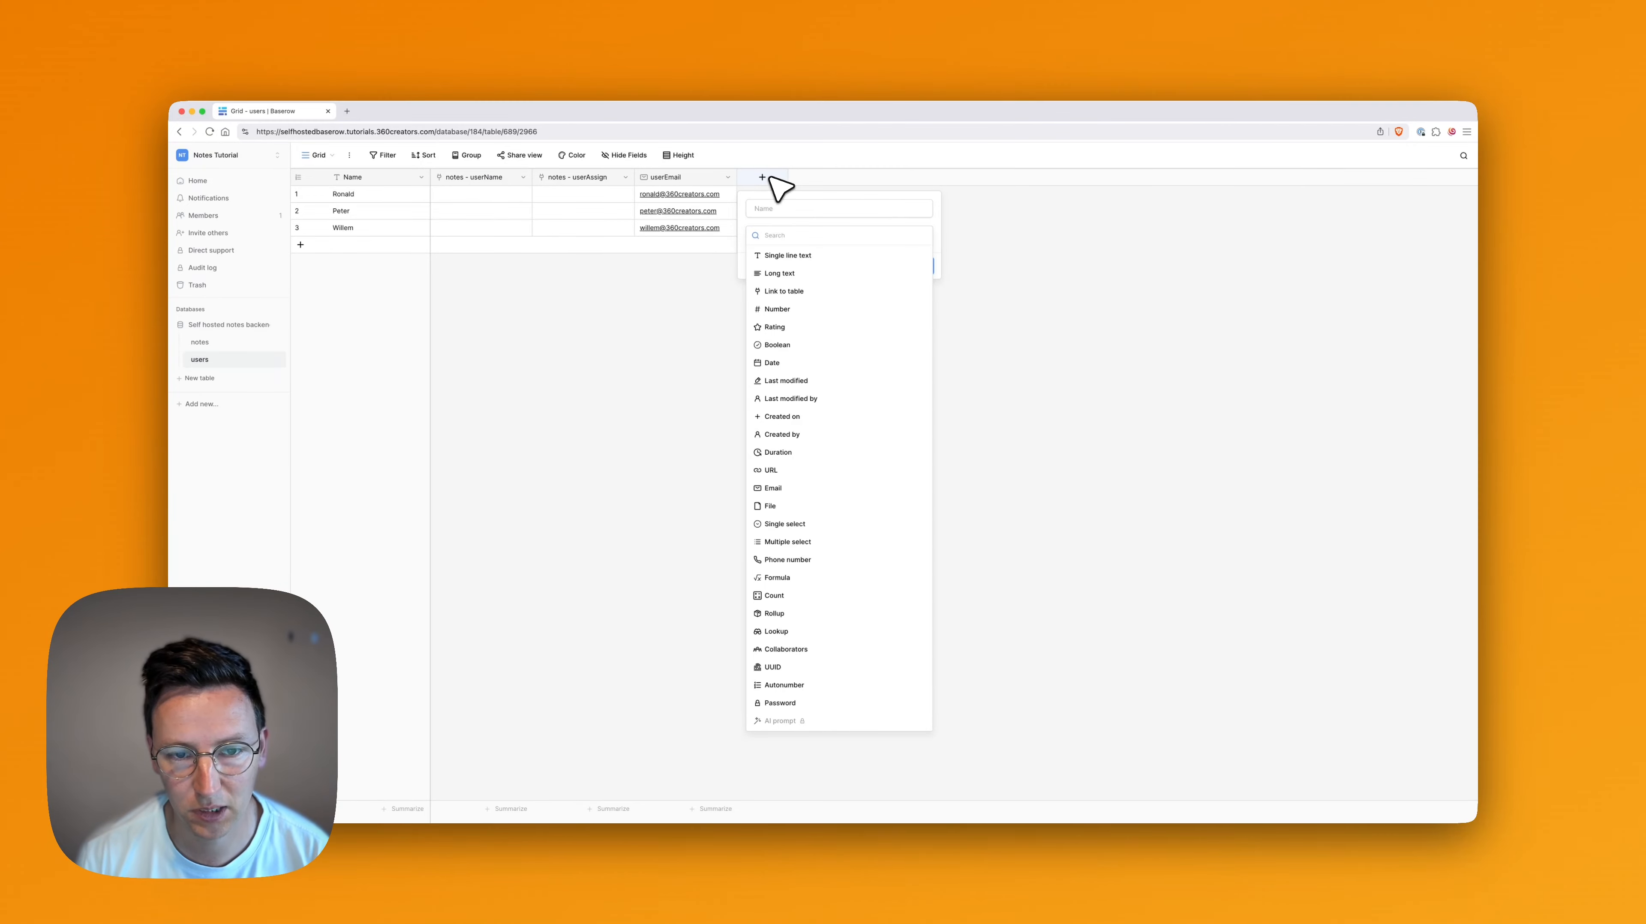
text(pass)
click(784, 251)
click(783, 207)
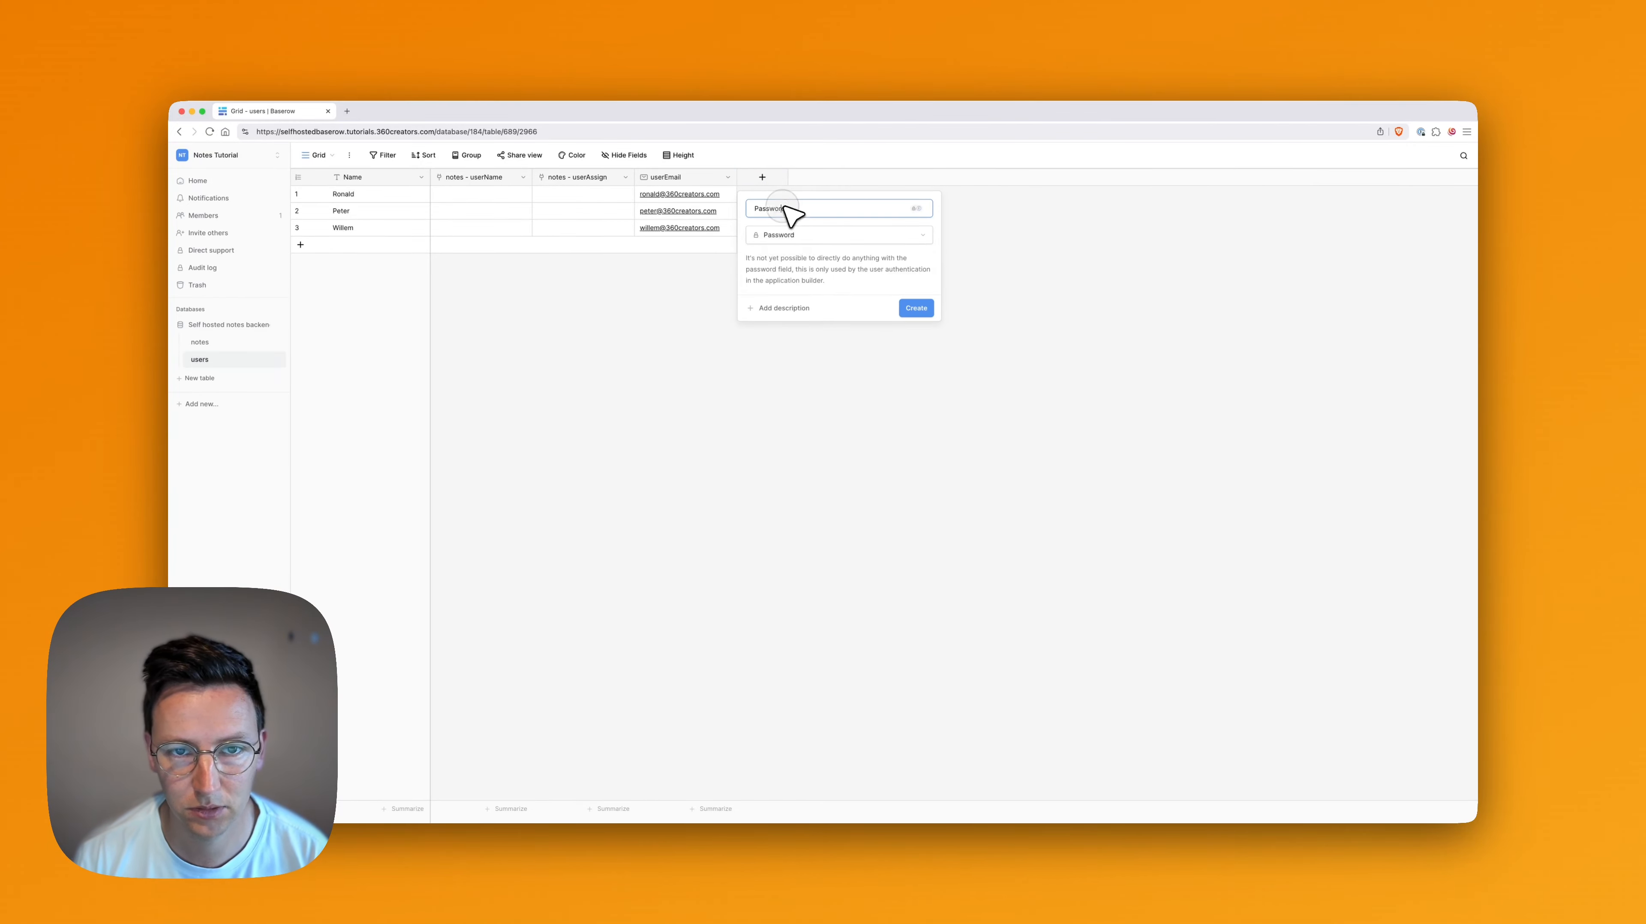
double_click(785, 208)
text(user)
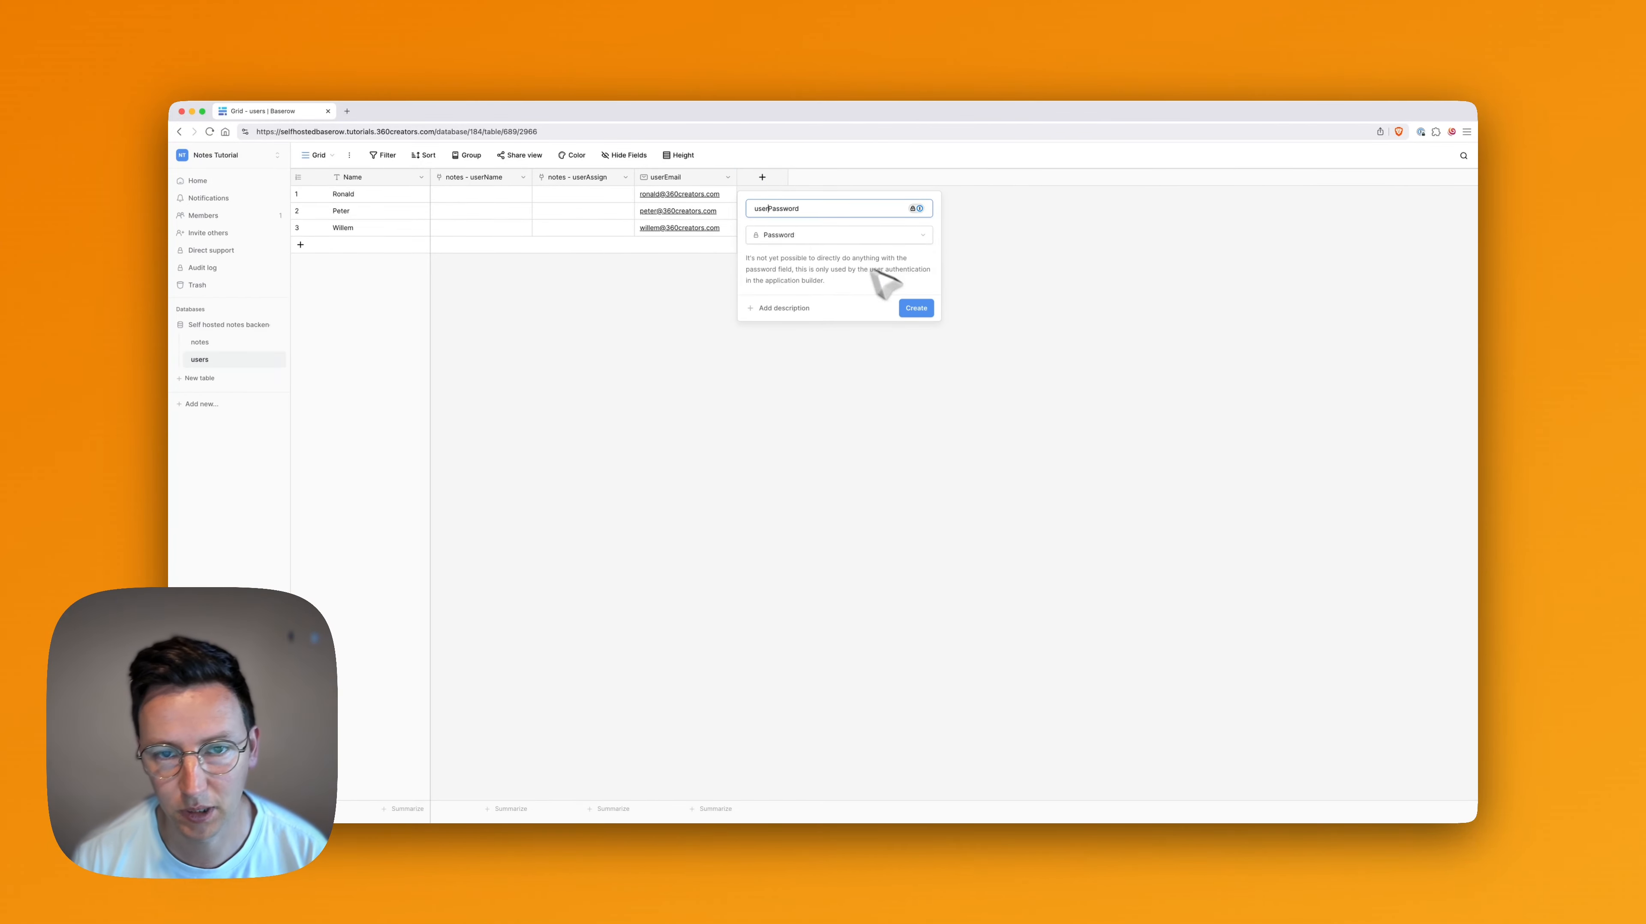
click(916, 308)
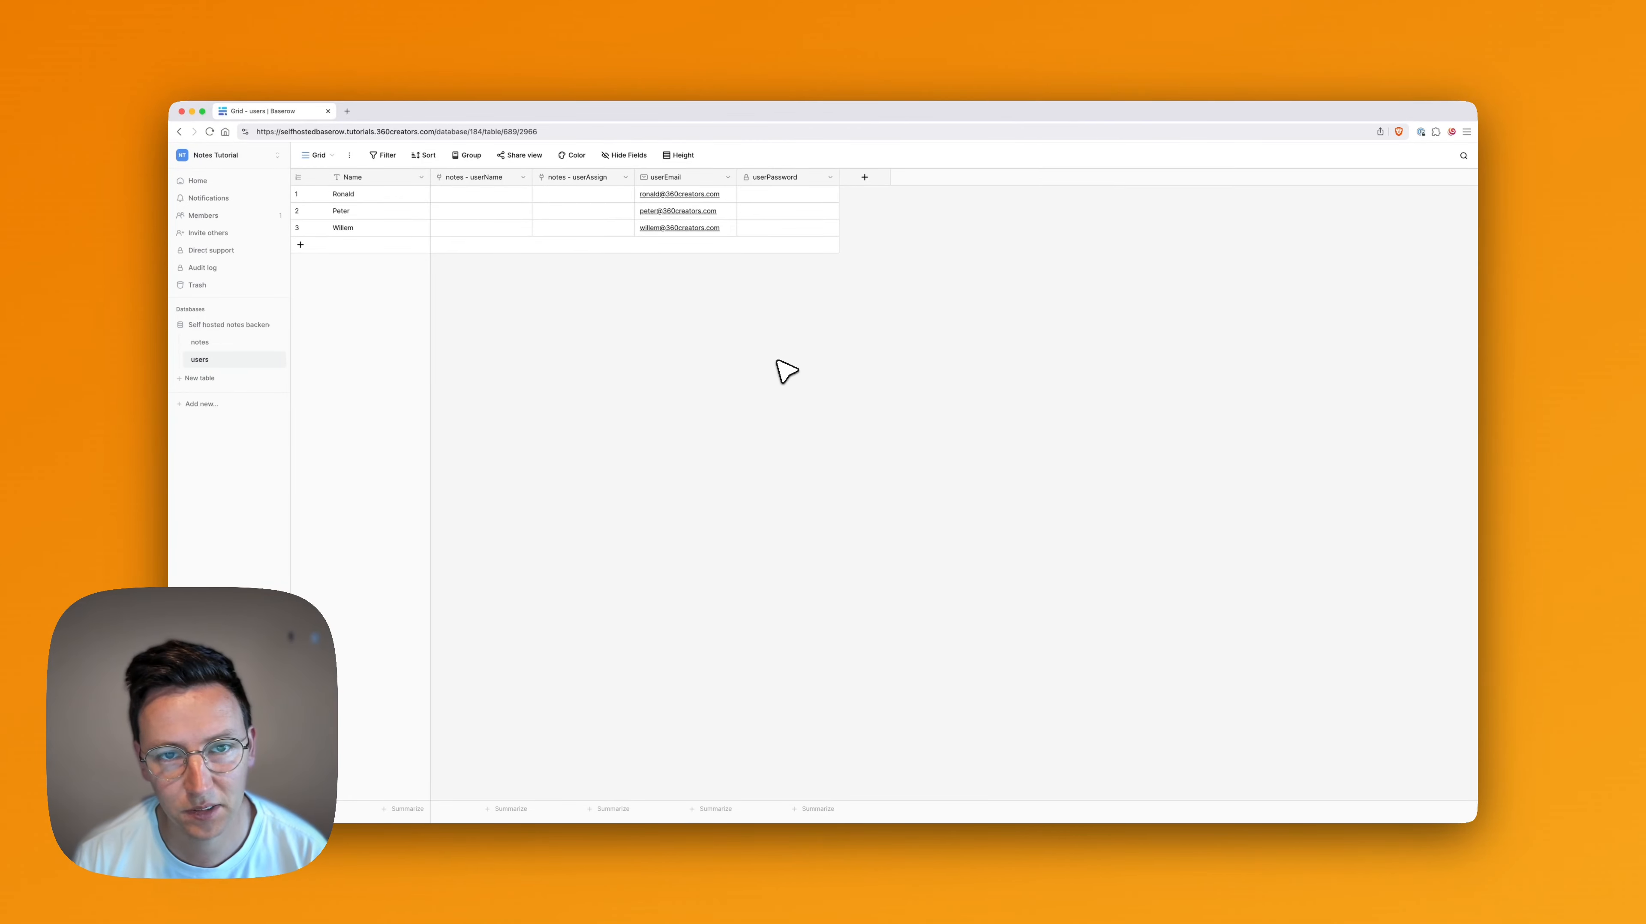
click(788, 193)
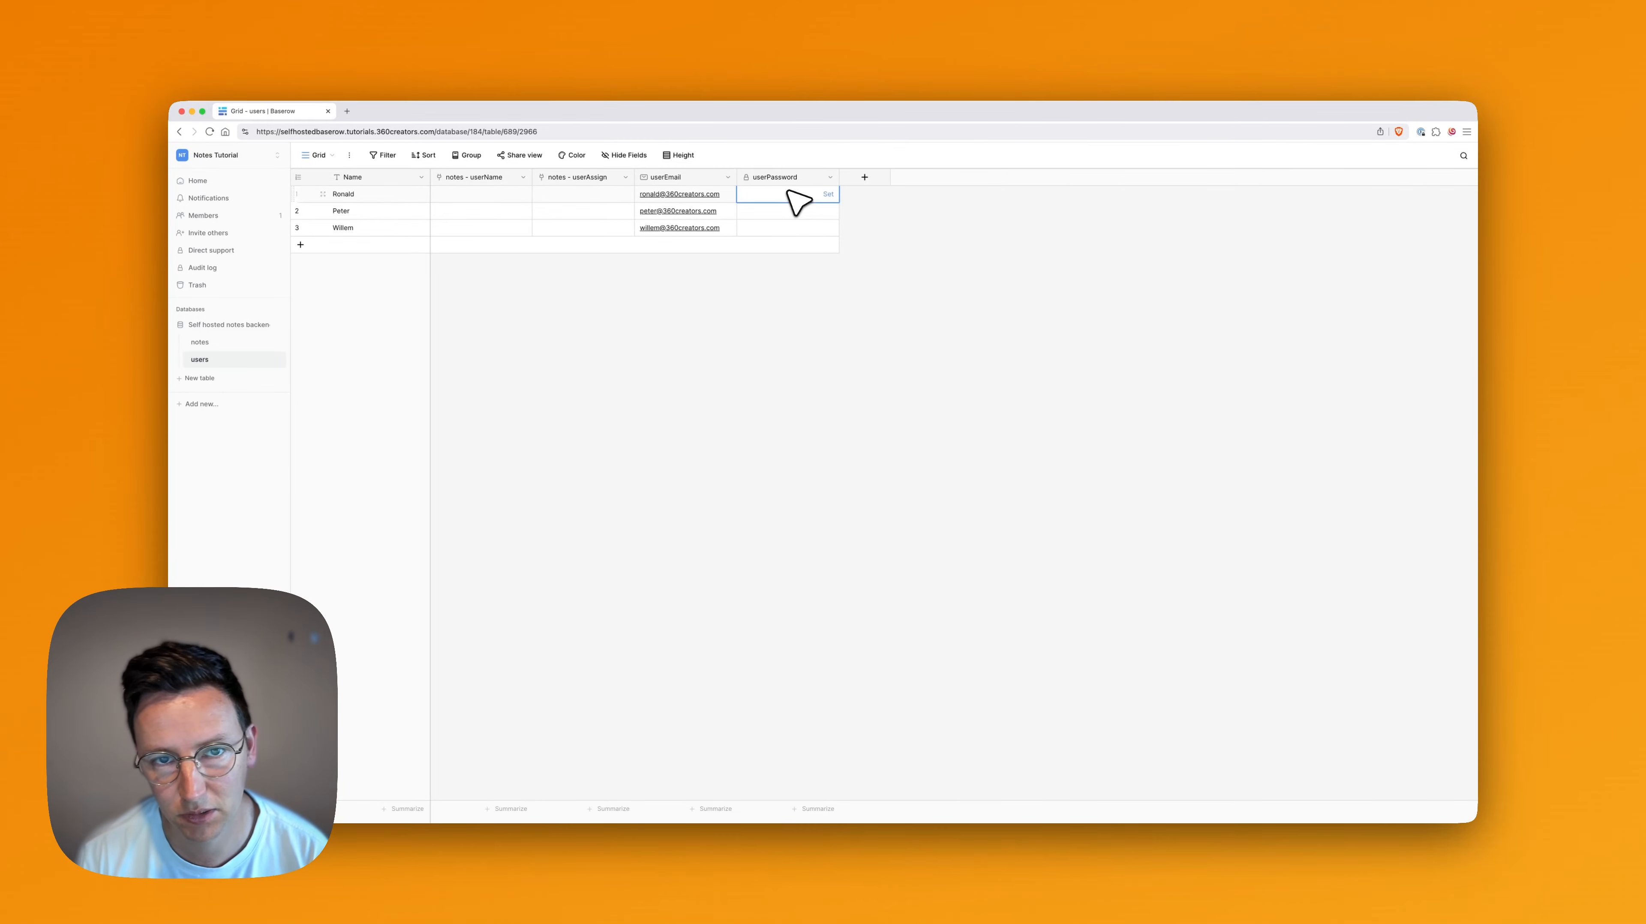
key(Return)
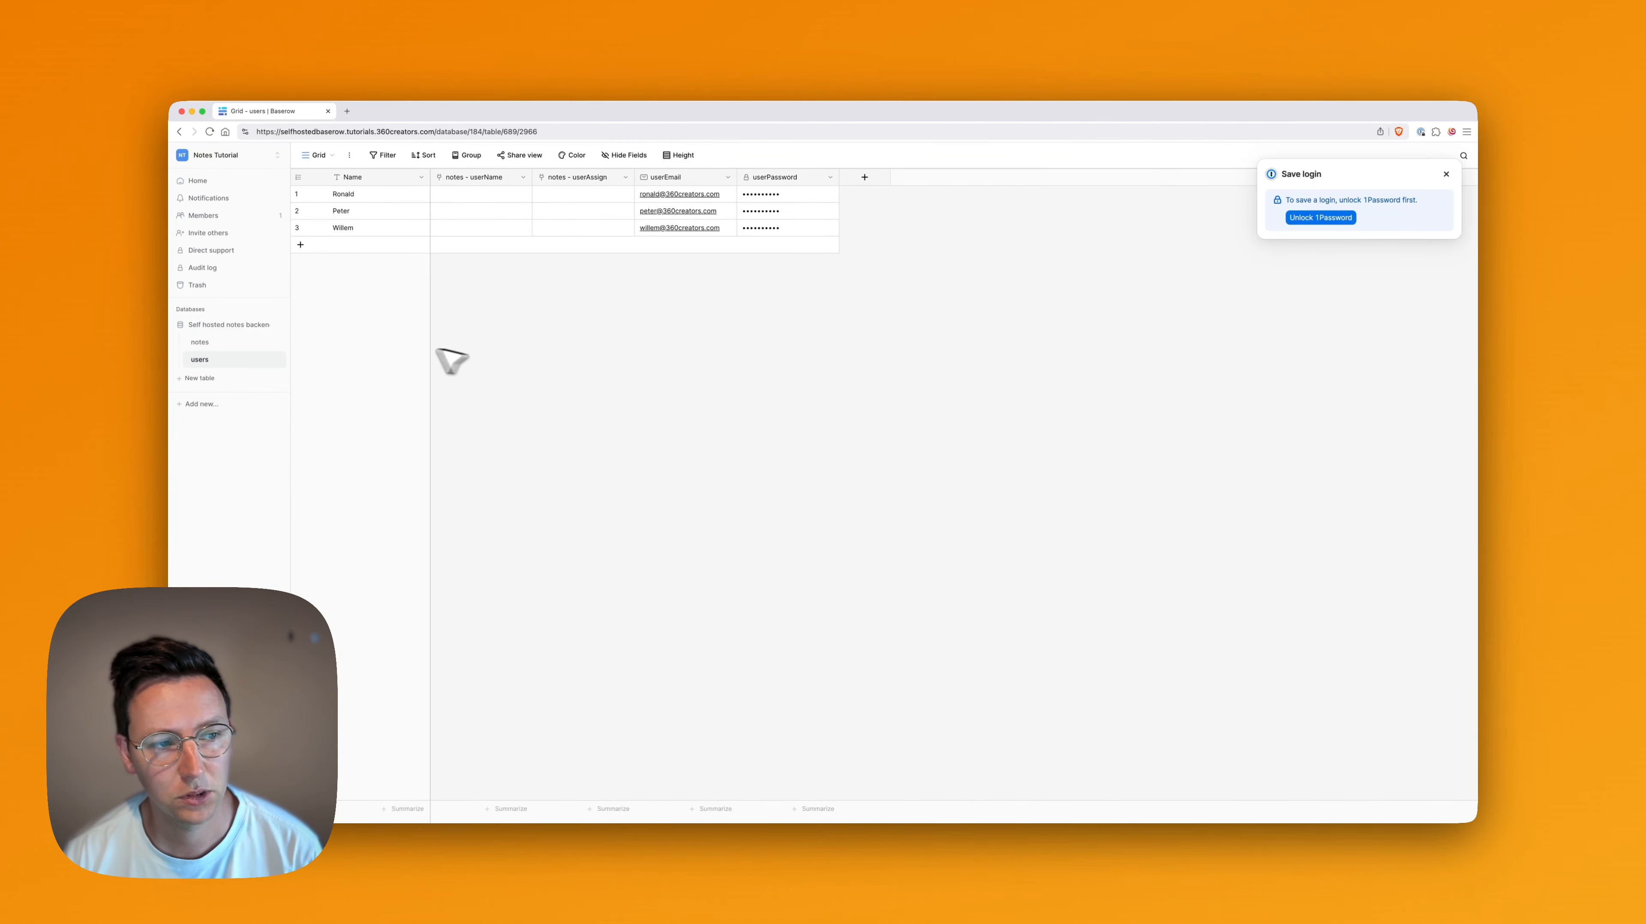
Create a collaborative form view named "Add new note" for the notes table
click(222, 343)
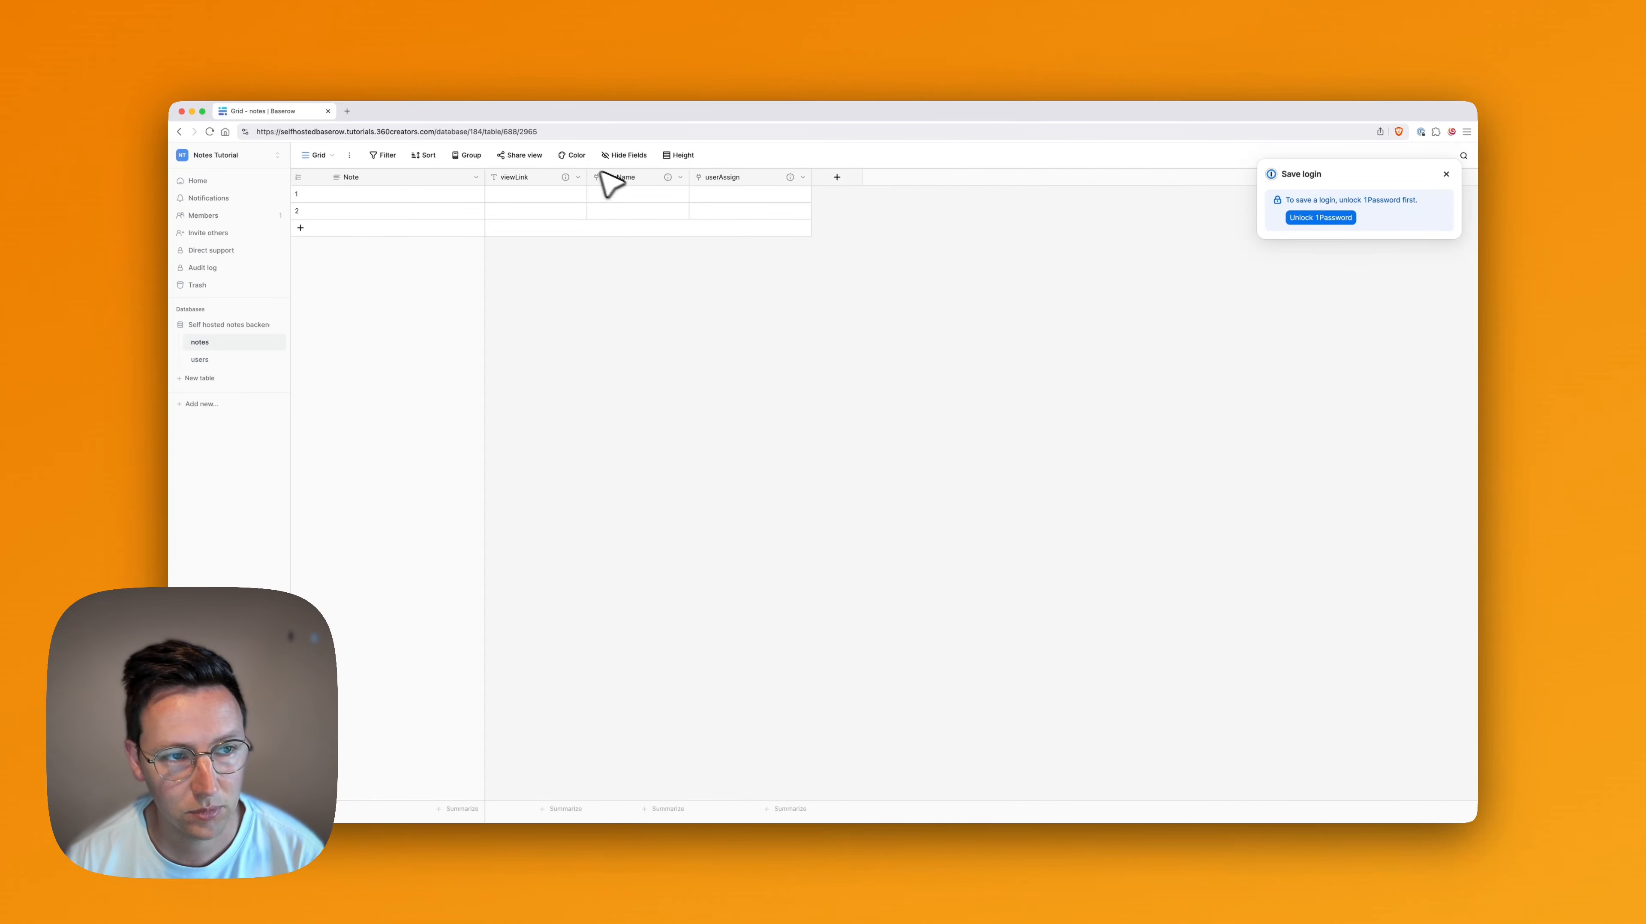
click(326, 155)
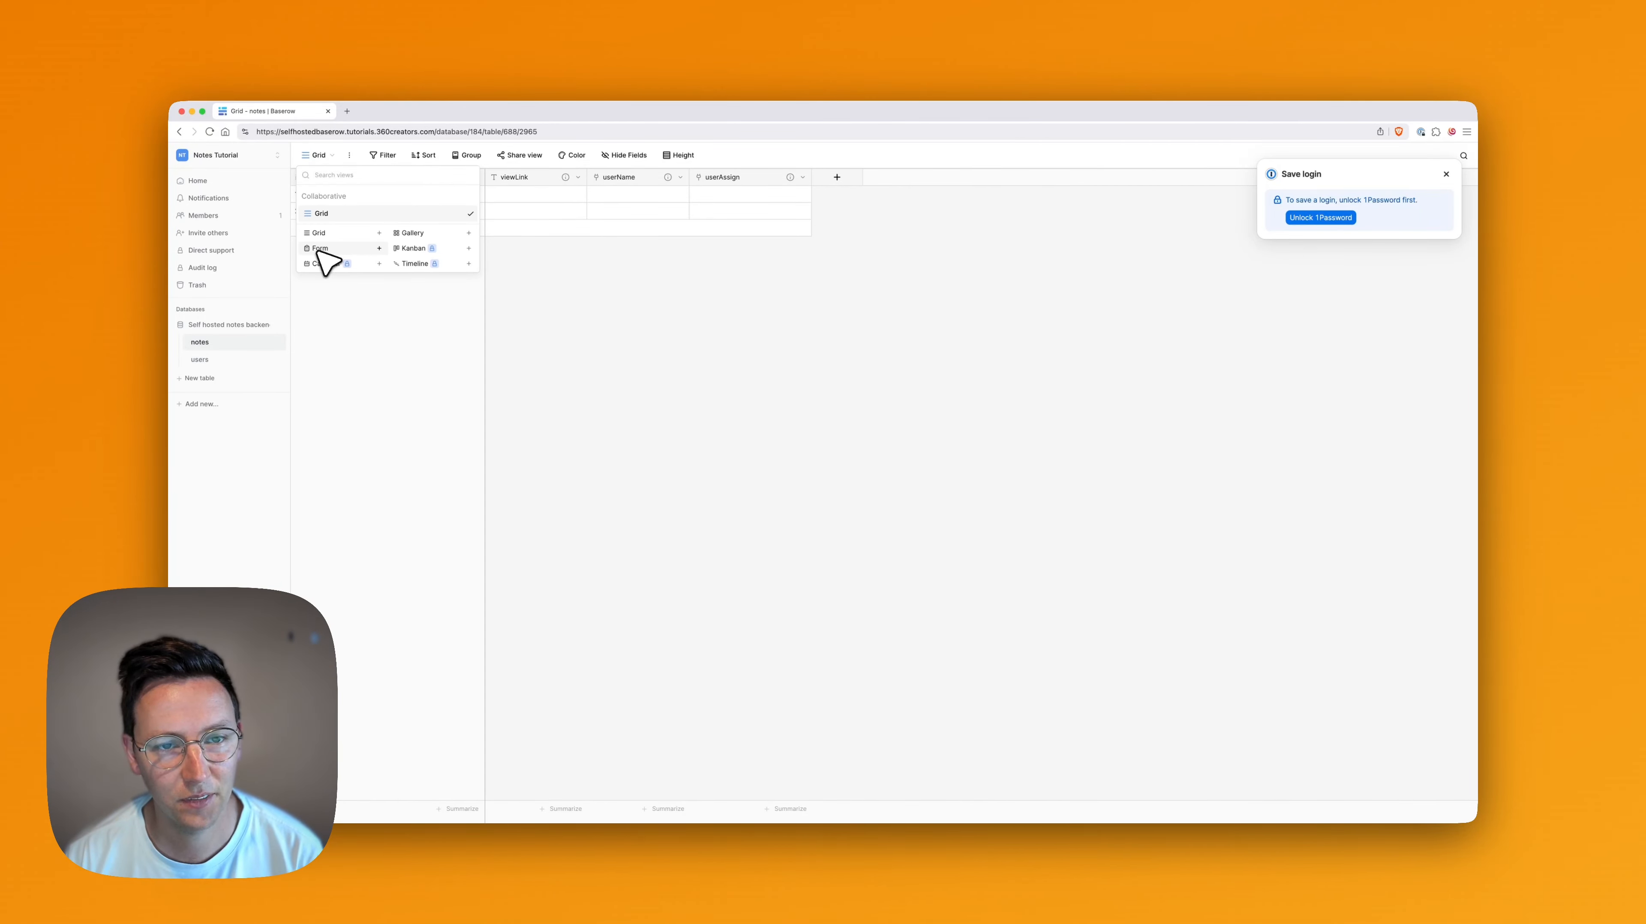
click(577, 378)
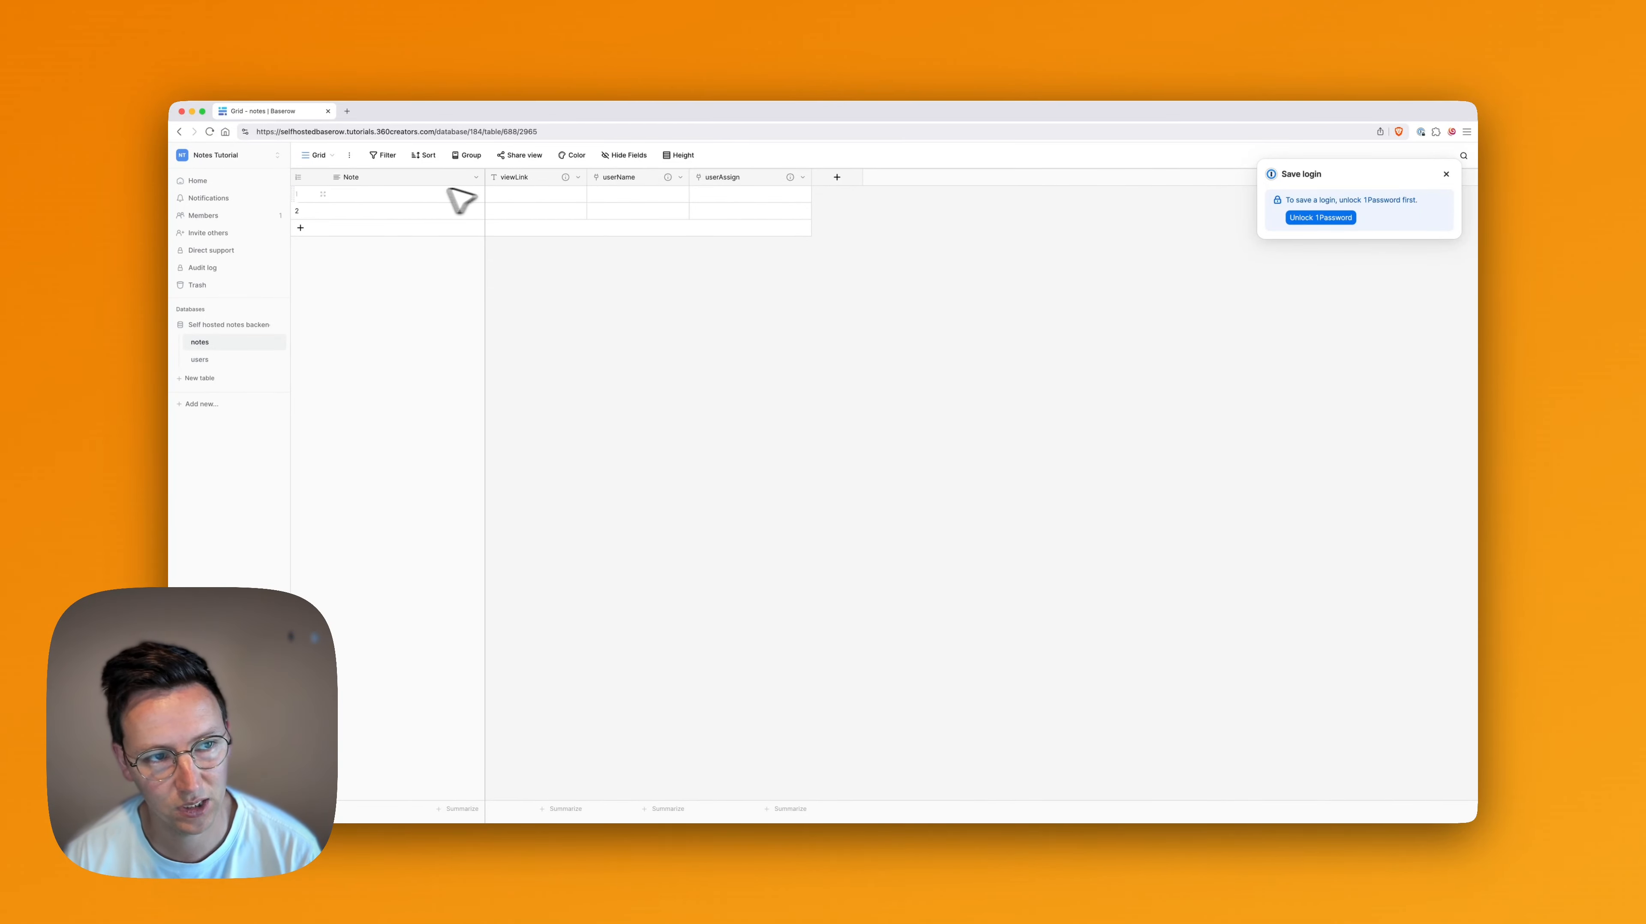
click(333, 156)
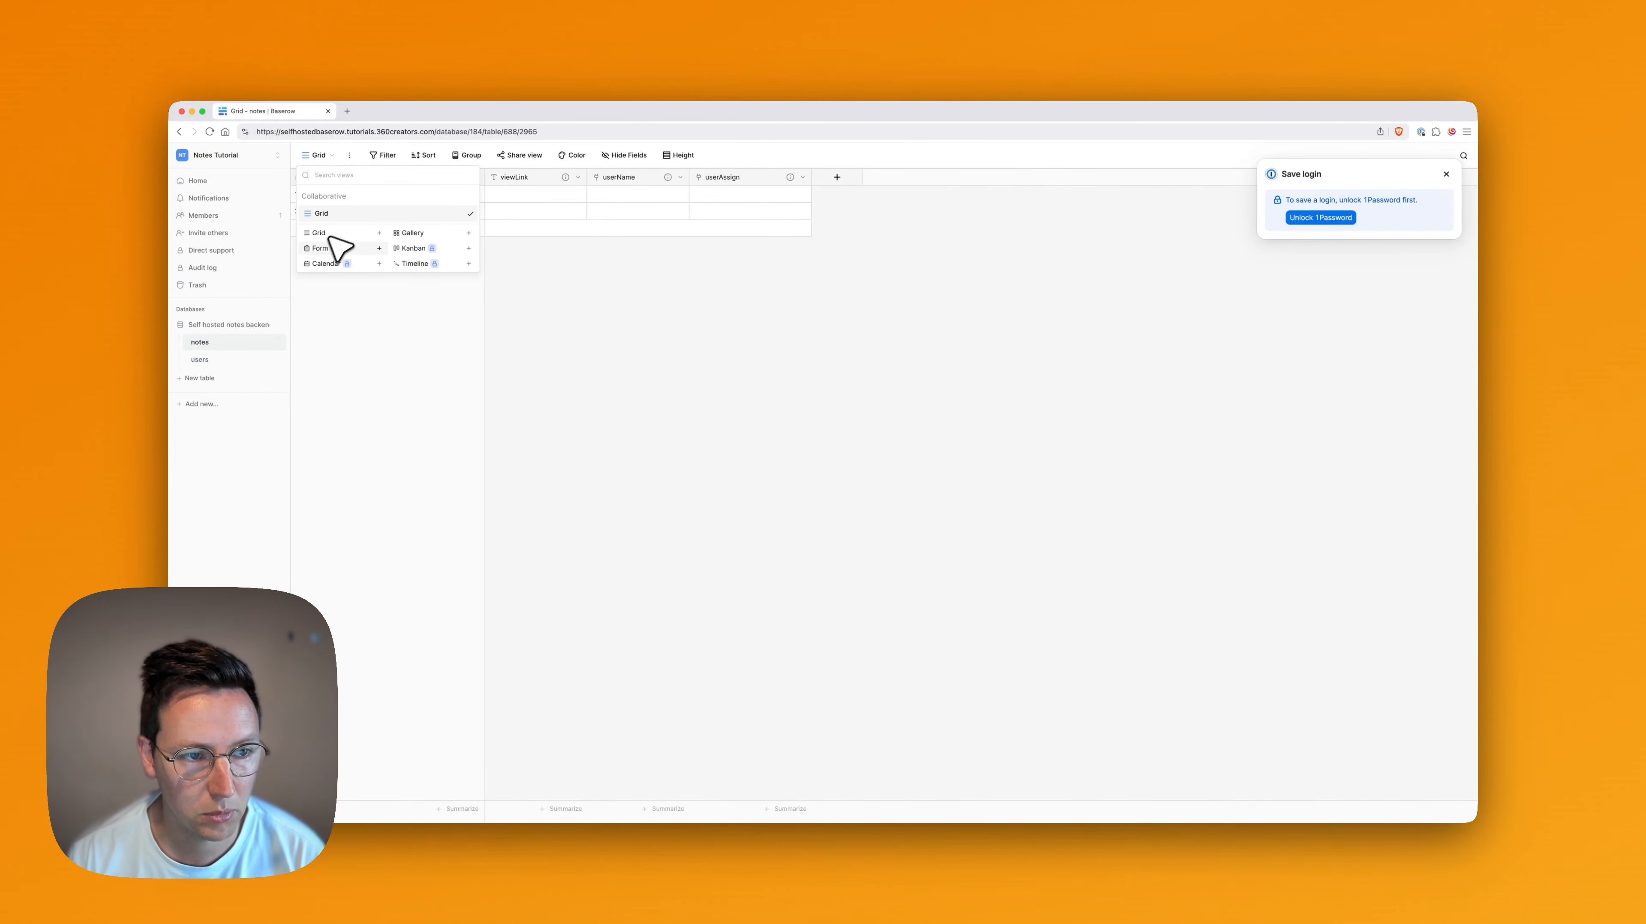
click(324, 252)
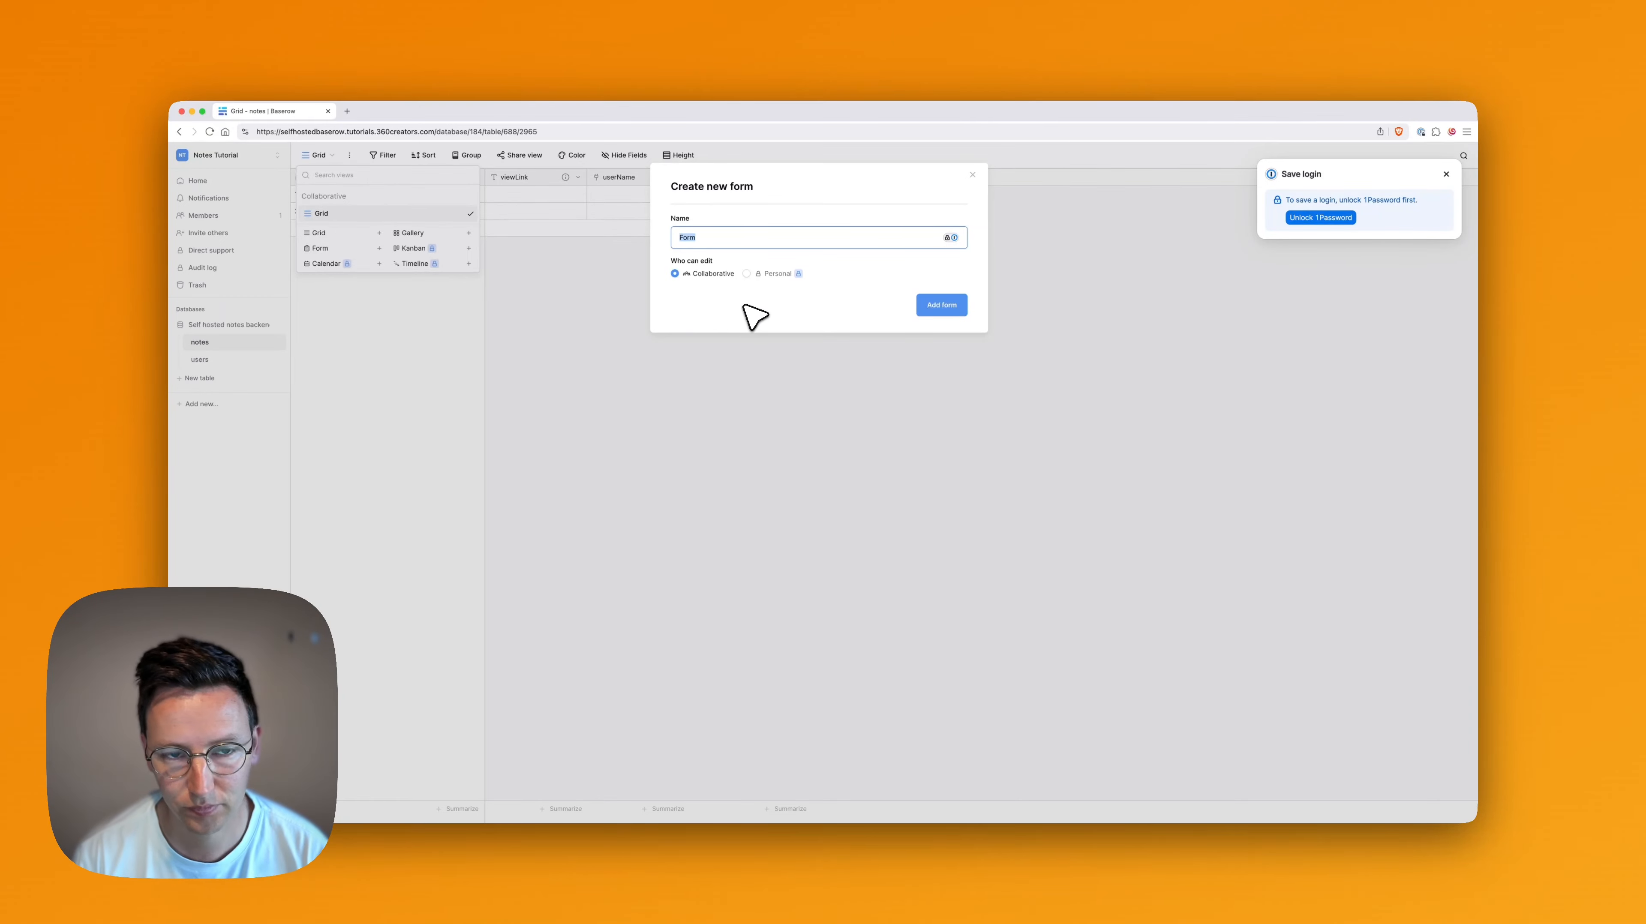
text(Add new note)
key(Return)
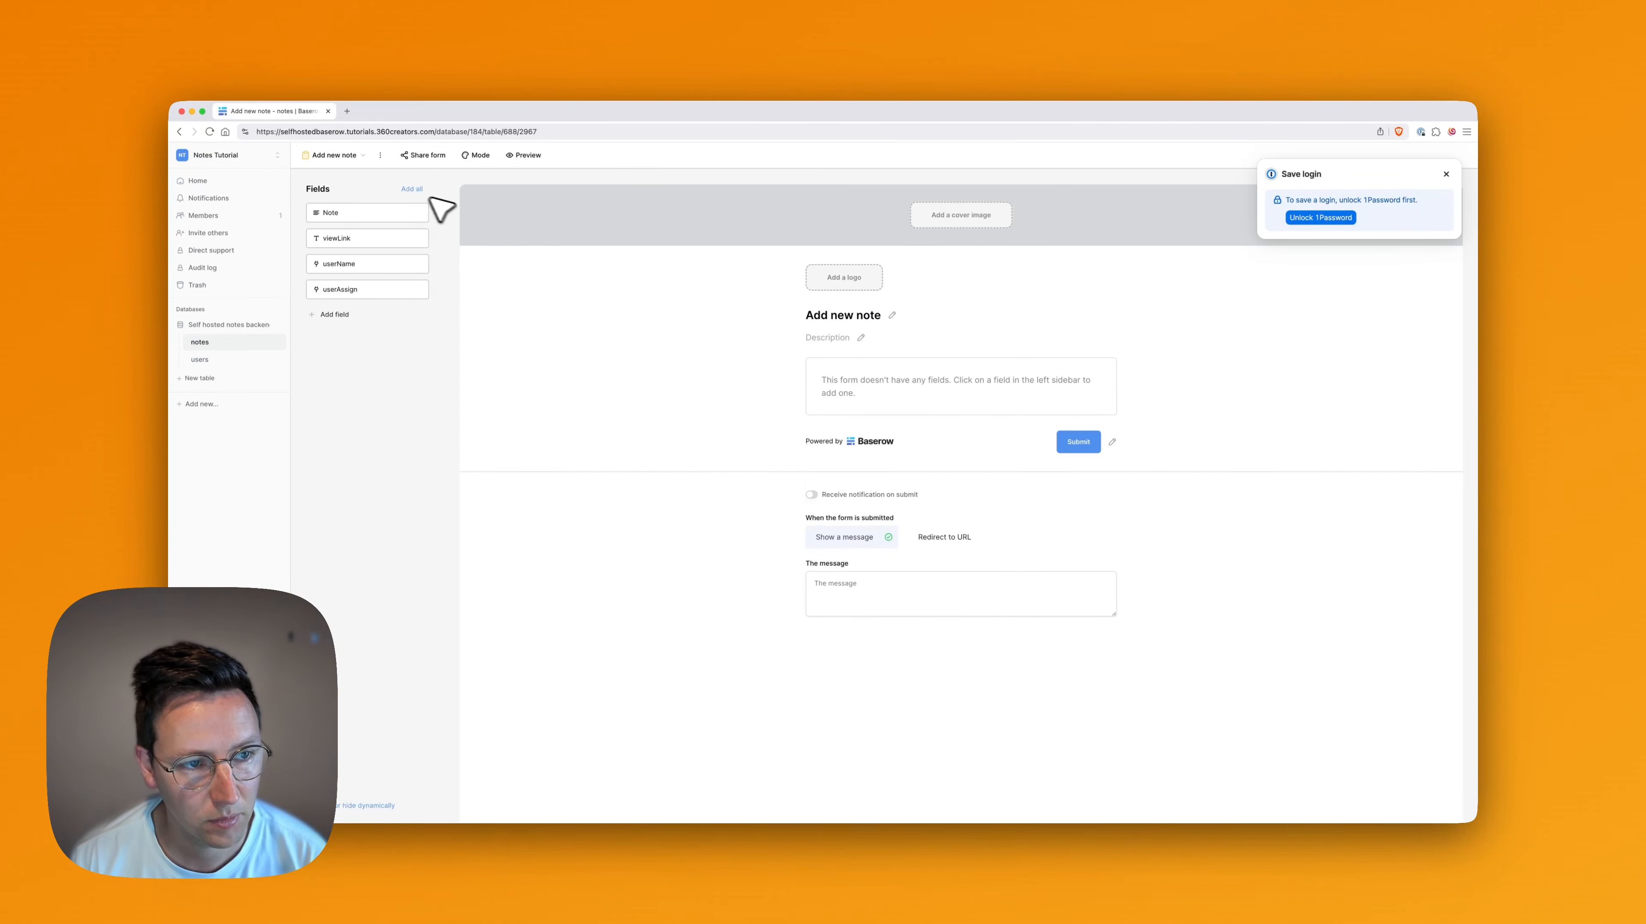
Add all fields of the notes table to the "Add new note" form and review its layout and submit options
click(412, 189)
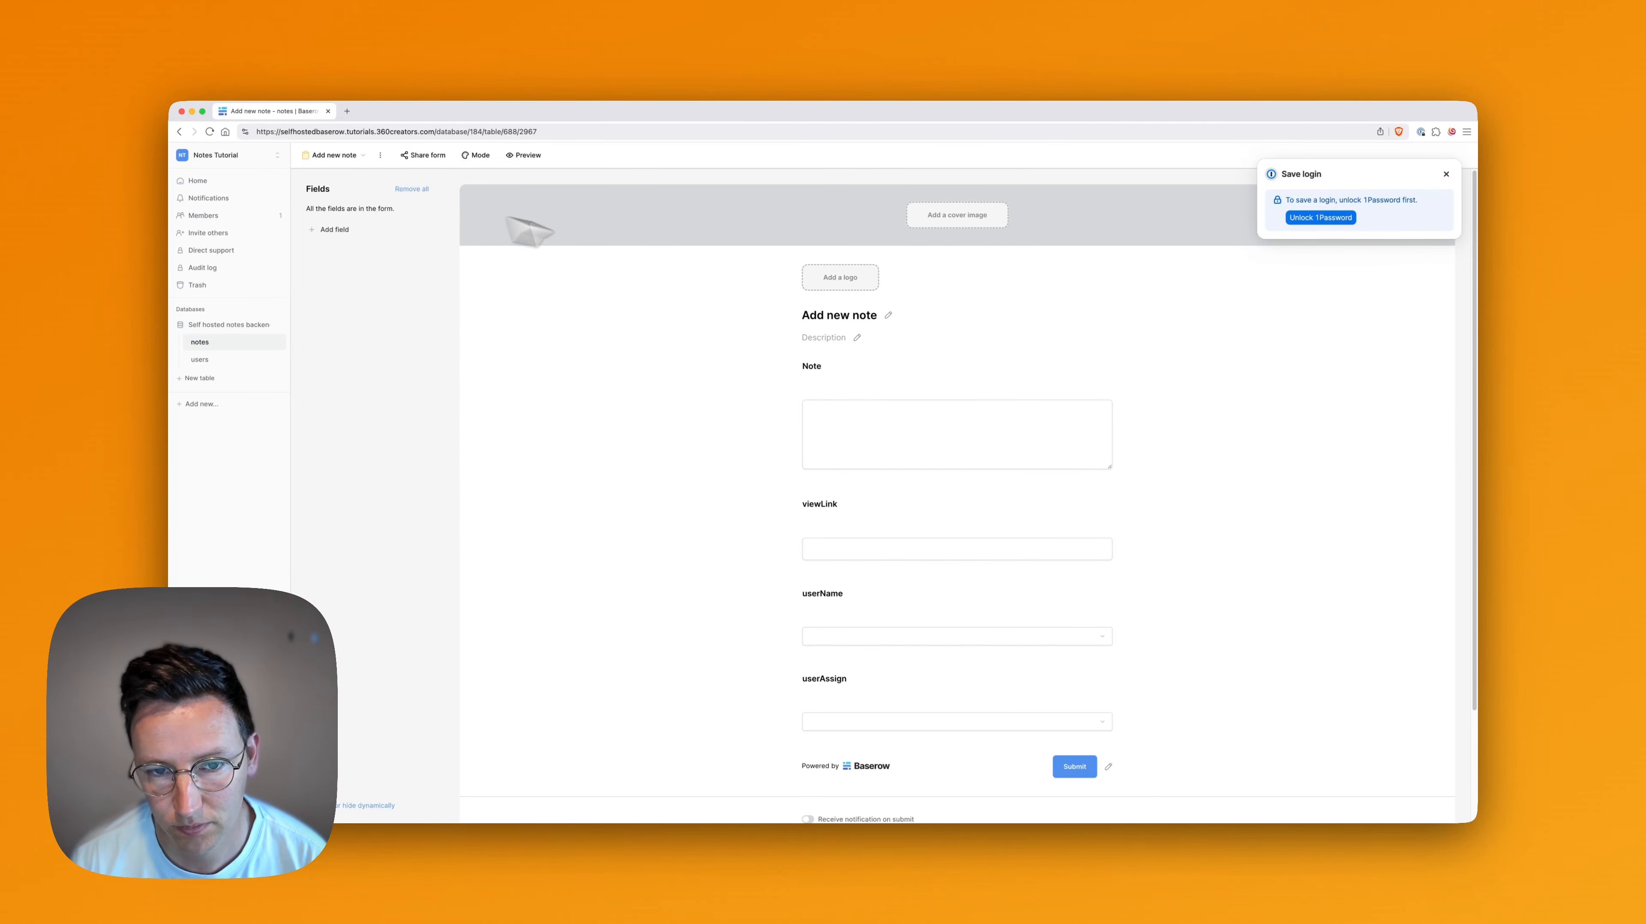
scroll(840, 421, down, 1)
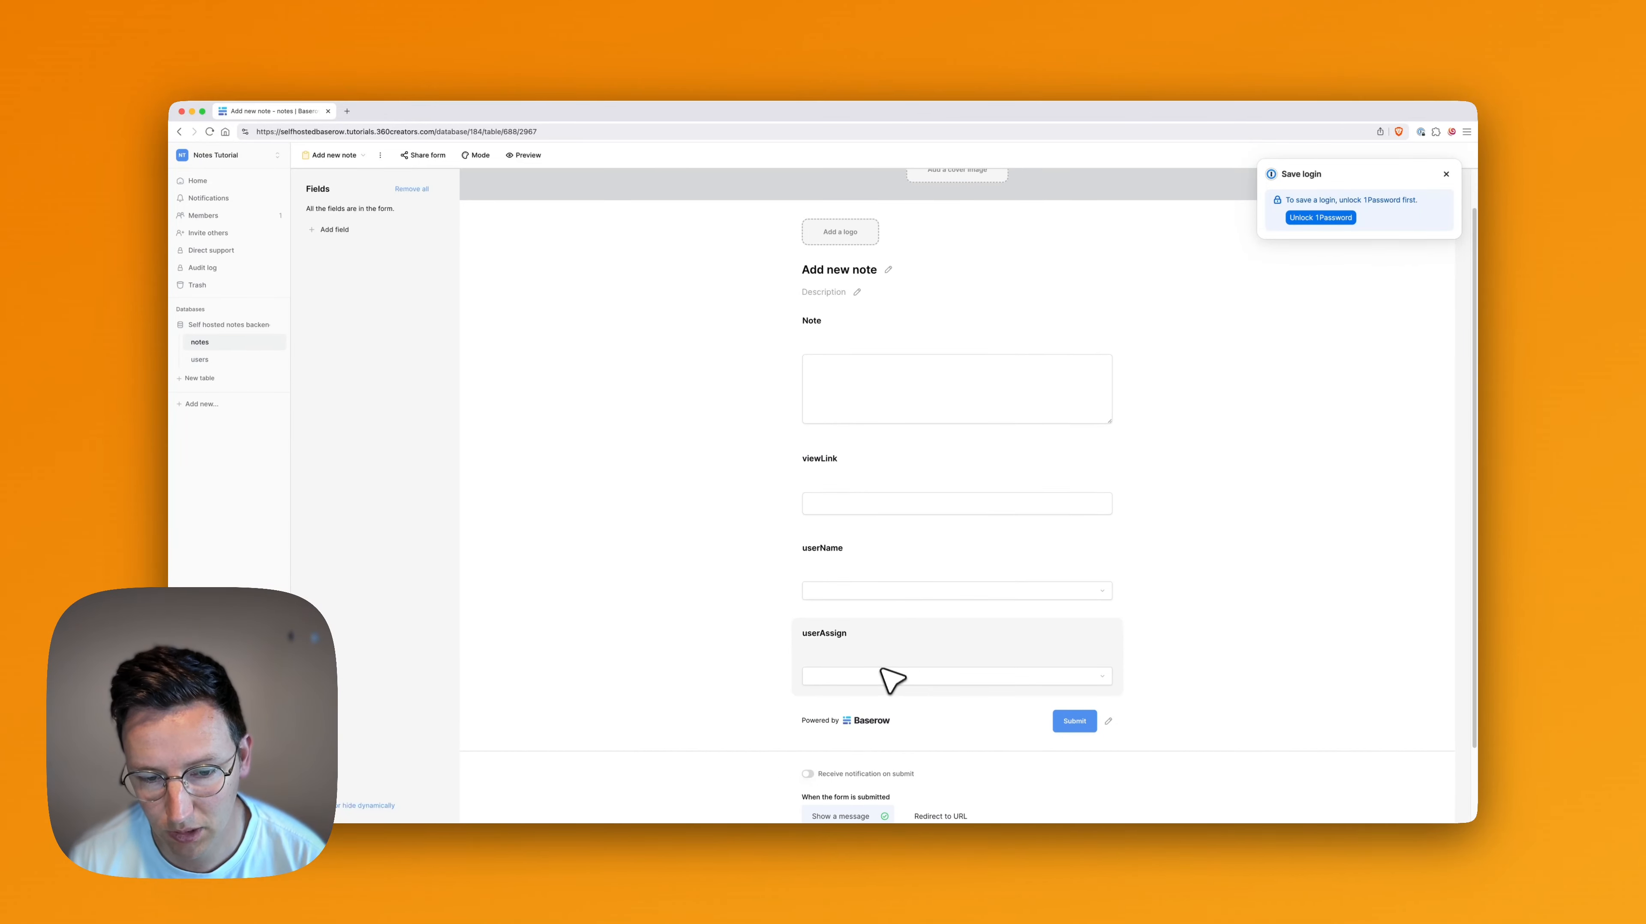
scroll(888, 672, down, 3)
scroll(809, 579, down, 1)
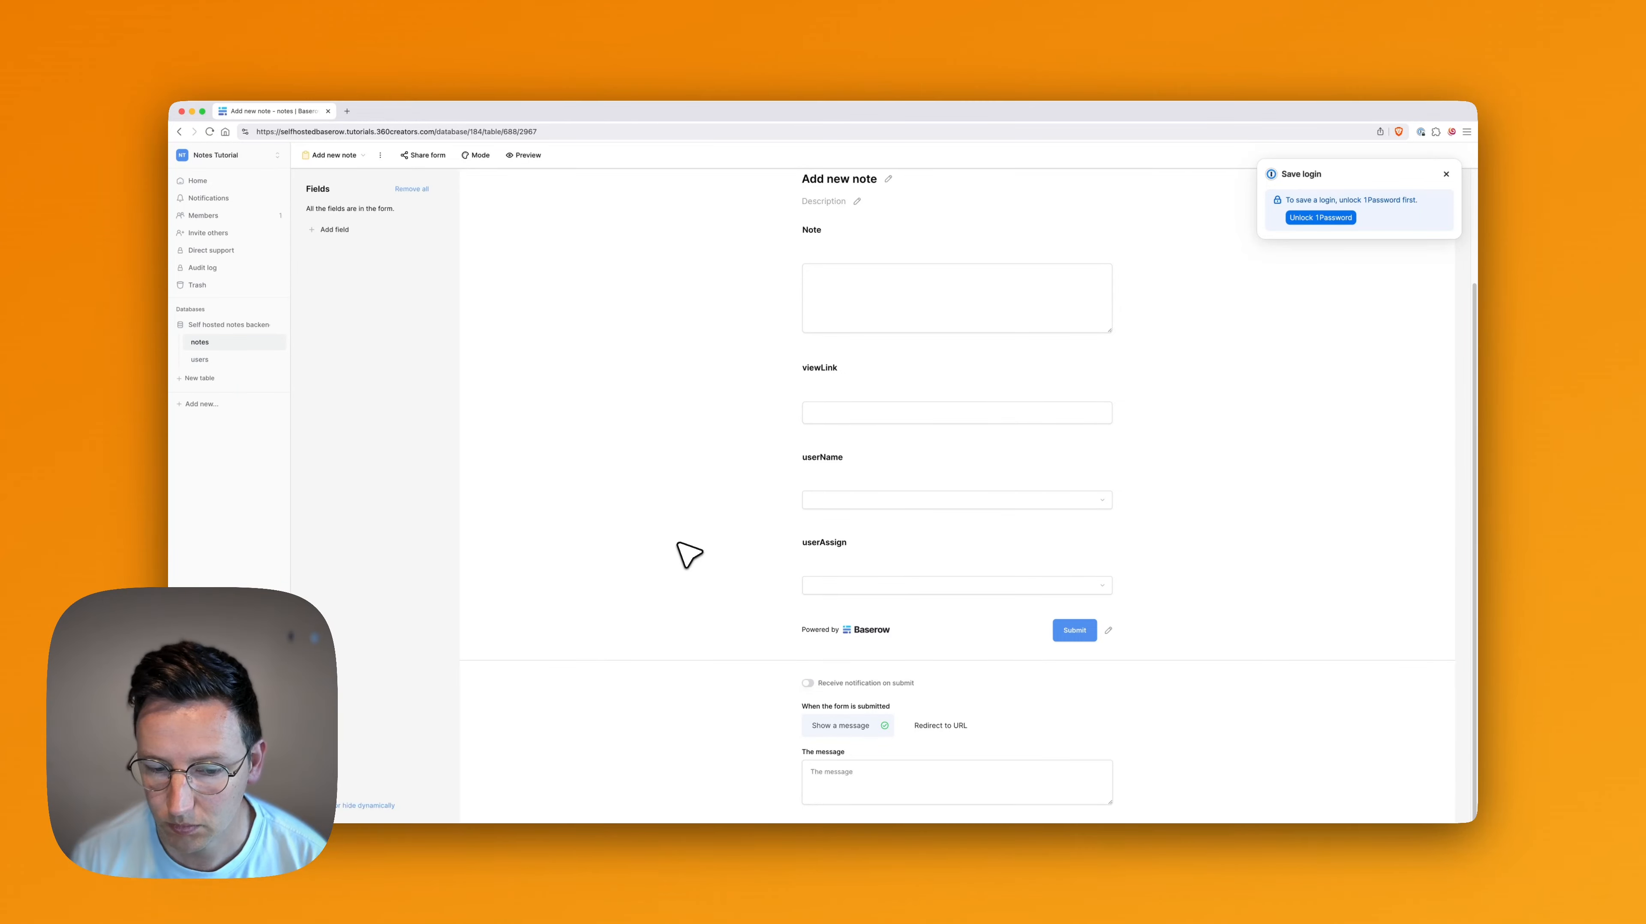
Set the form's submission message to "Note has been added! 😄" and enable receiving a notification on submit
click(886, 784)
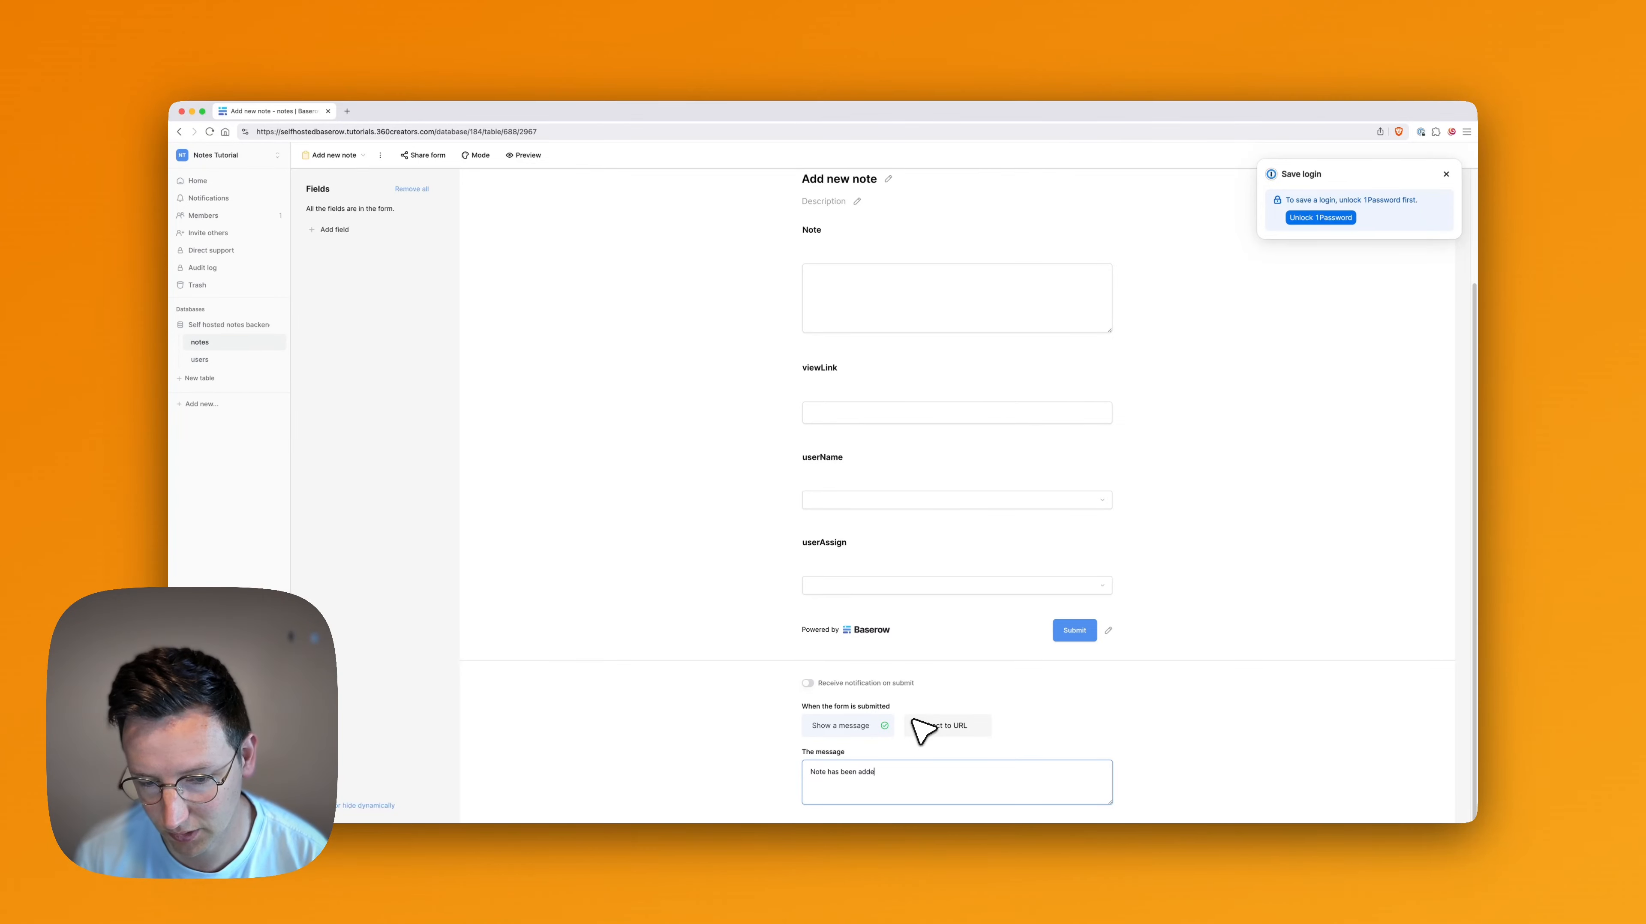
click(703, 730)
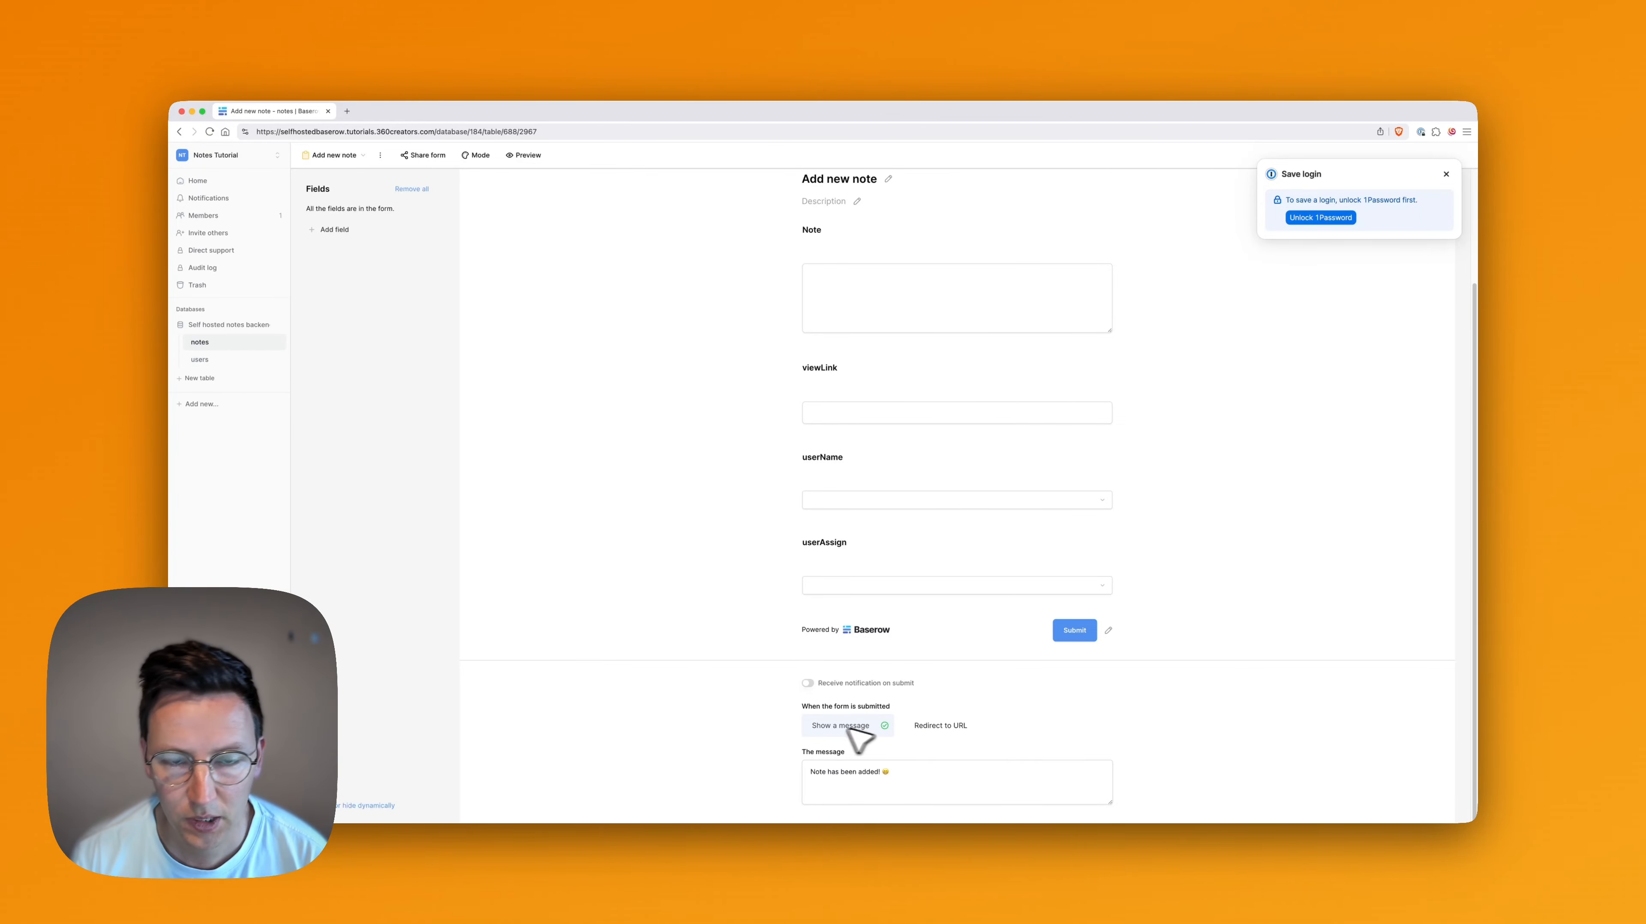
scroll(881, 690, up, 3)
scroll(881, 680, down, 3)
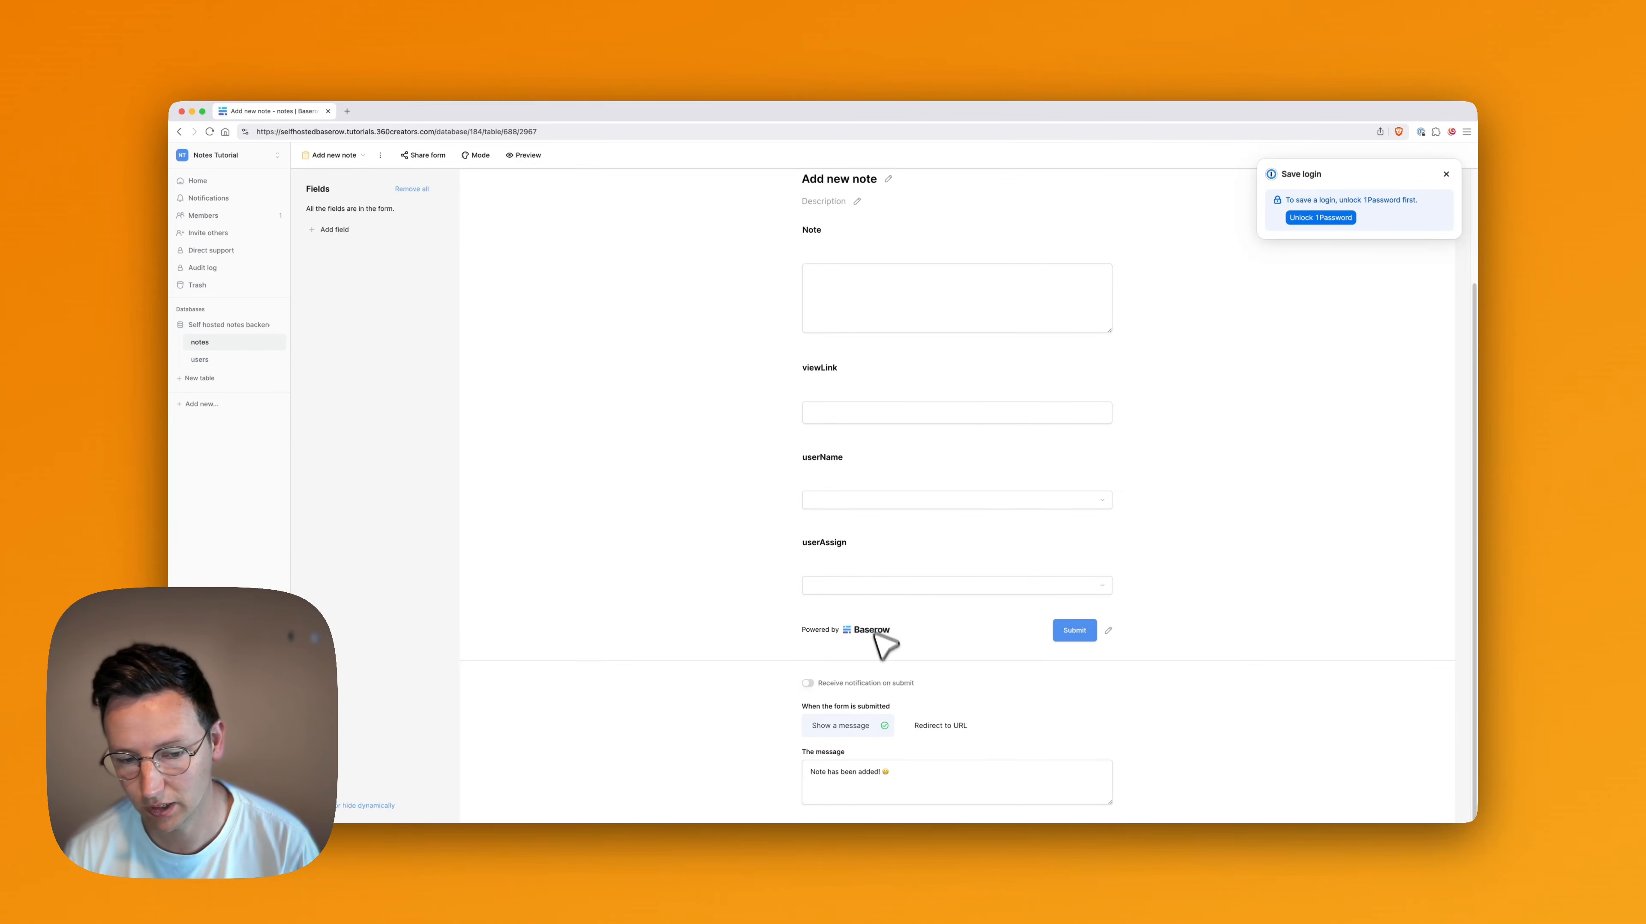
click(828, 684)
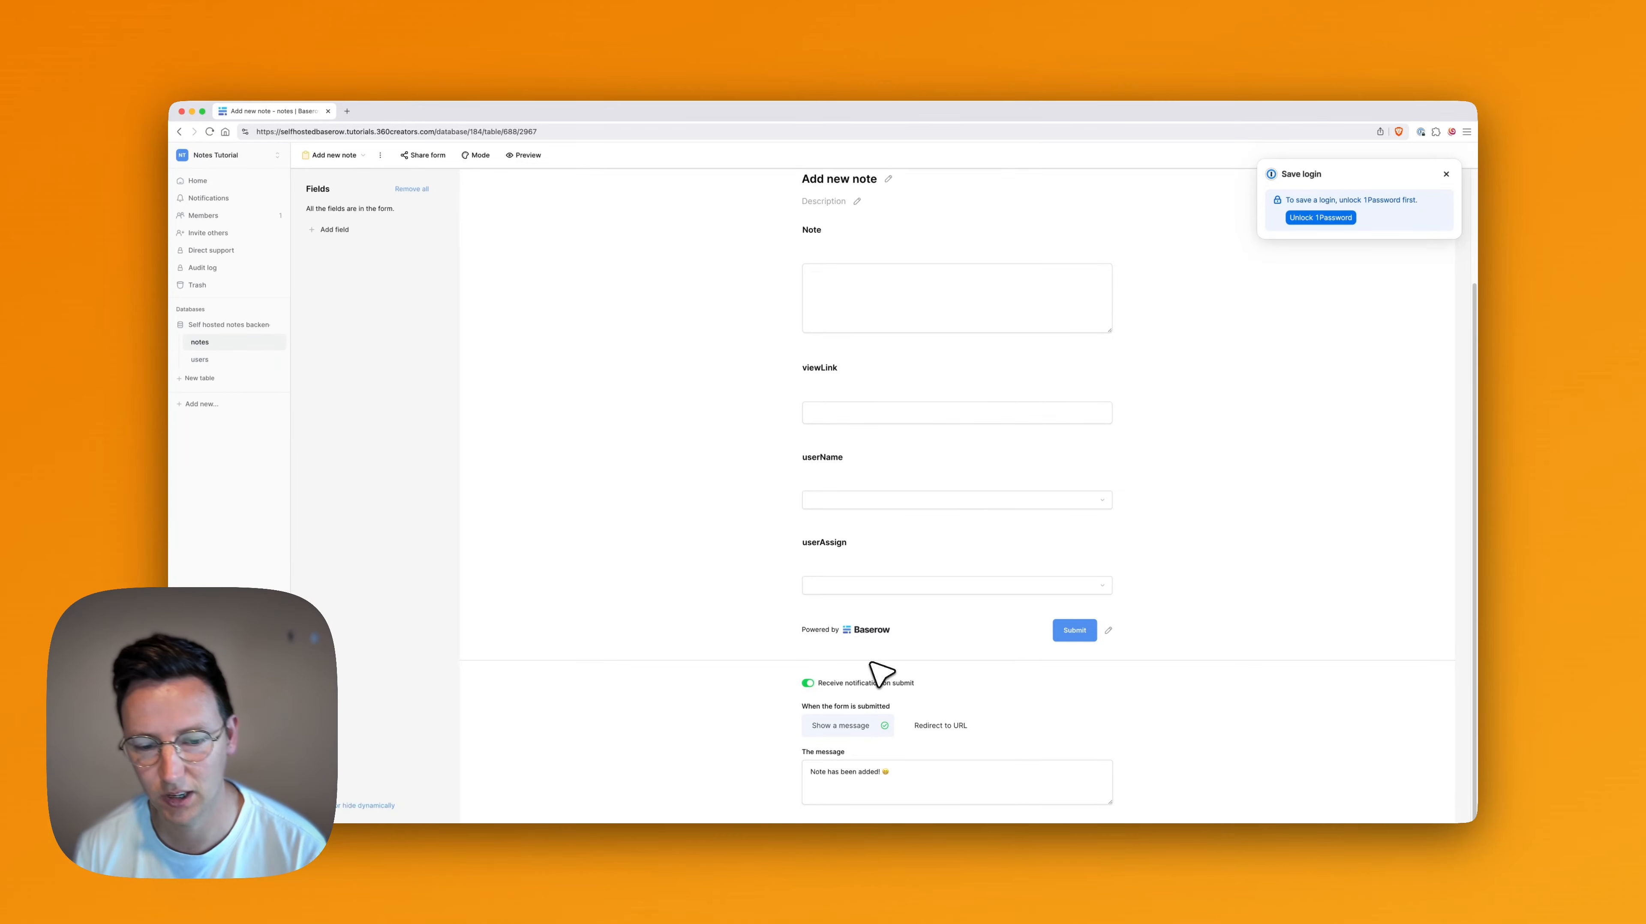
Create a private share link for the "Add new note" form and copy it
scroll(669, 589, up, 3)
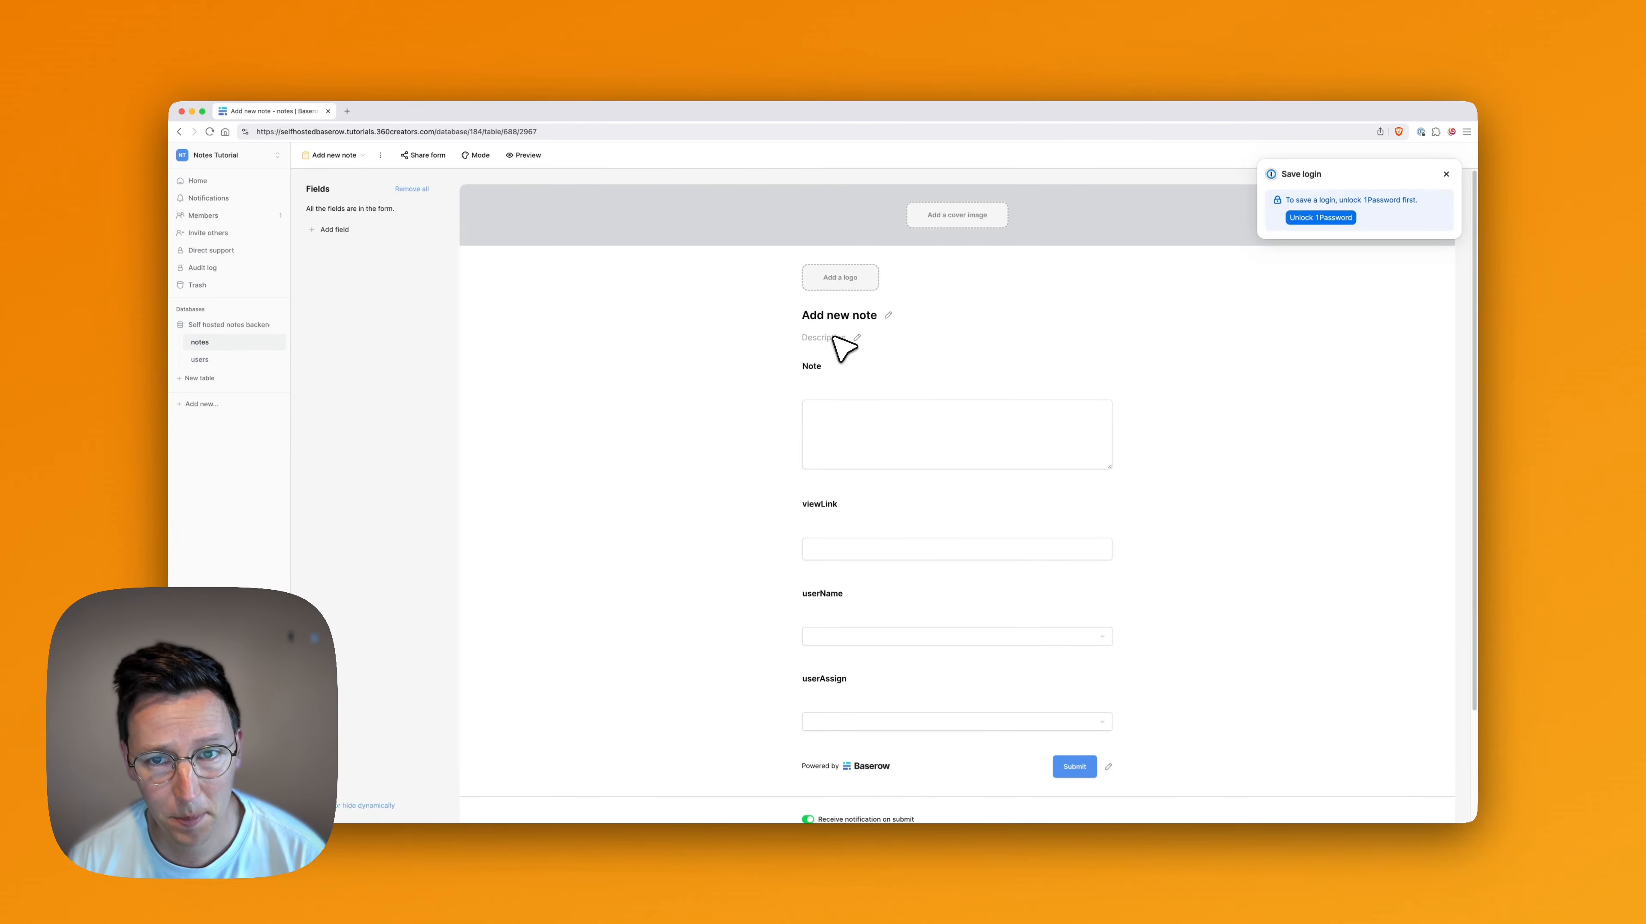
click(427, 155)
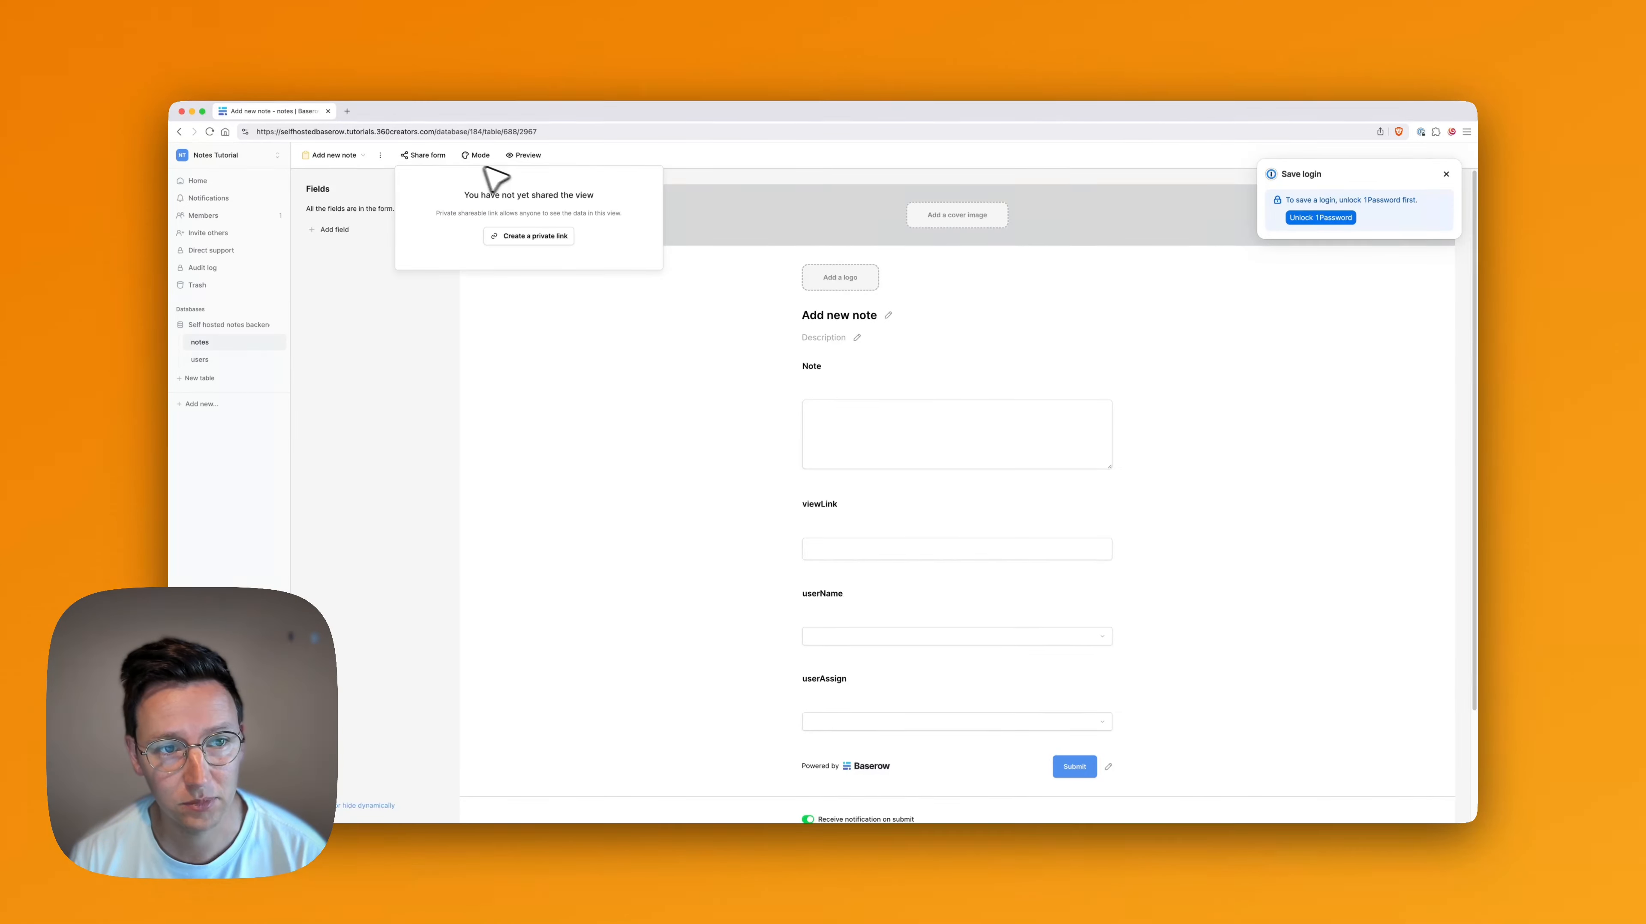
click(546, 237)
click(677, 217)
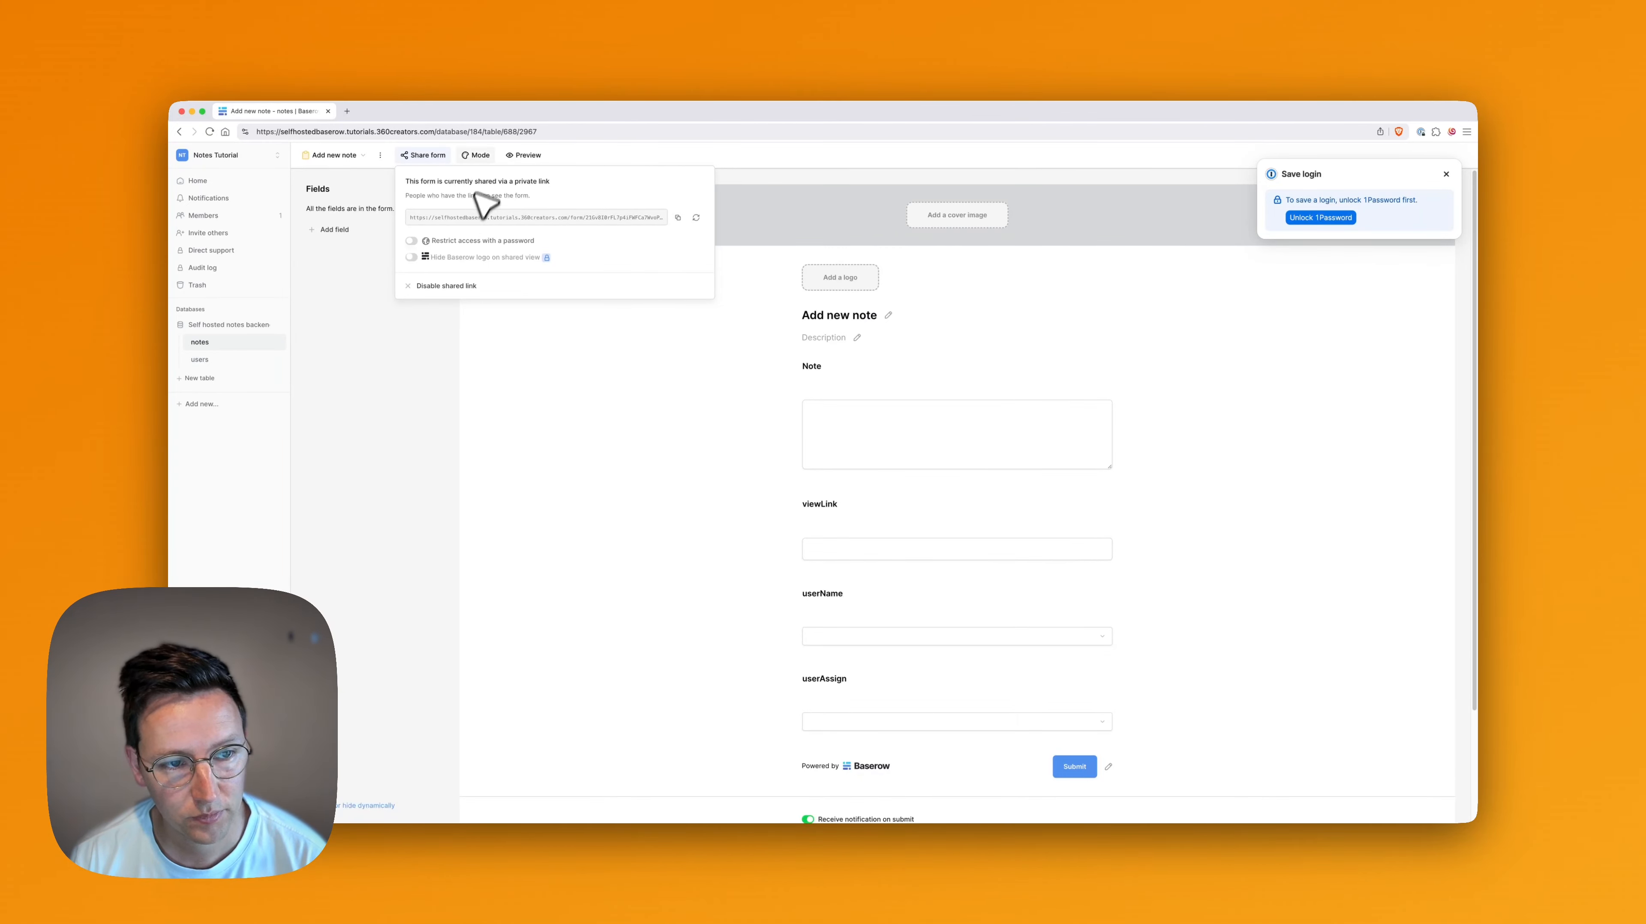
click(677, 379)
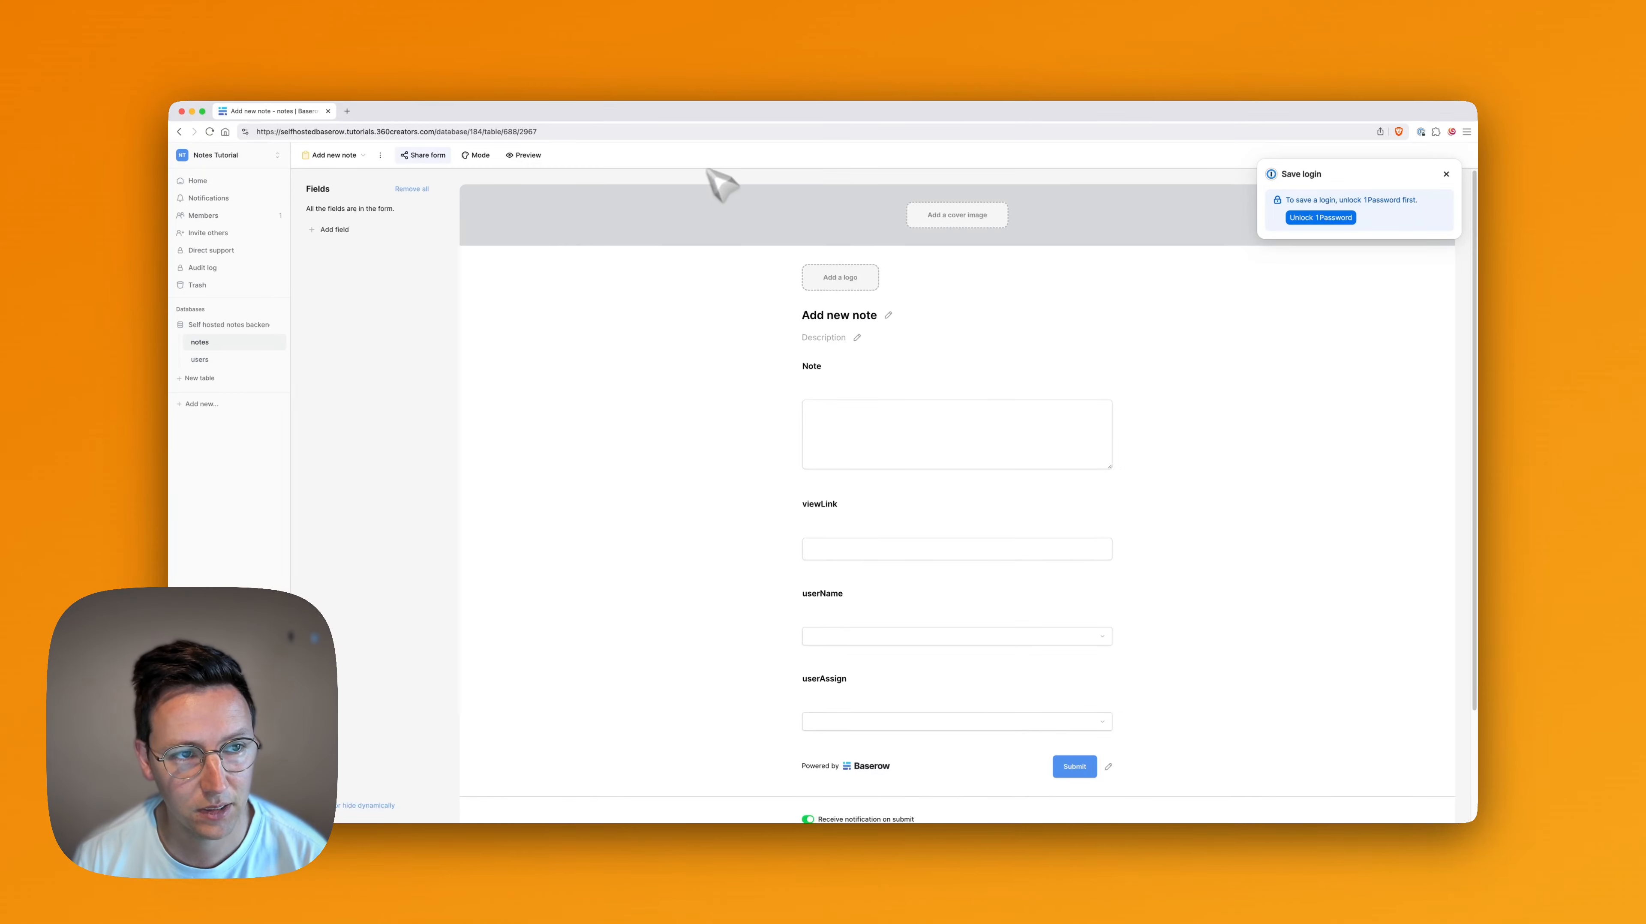
Switch to 3DVista Virtual Tour and open the Execute Javascript action of the notes_v6 skin element
mouse_move(839, 819)
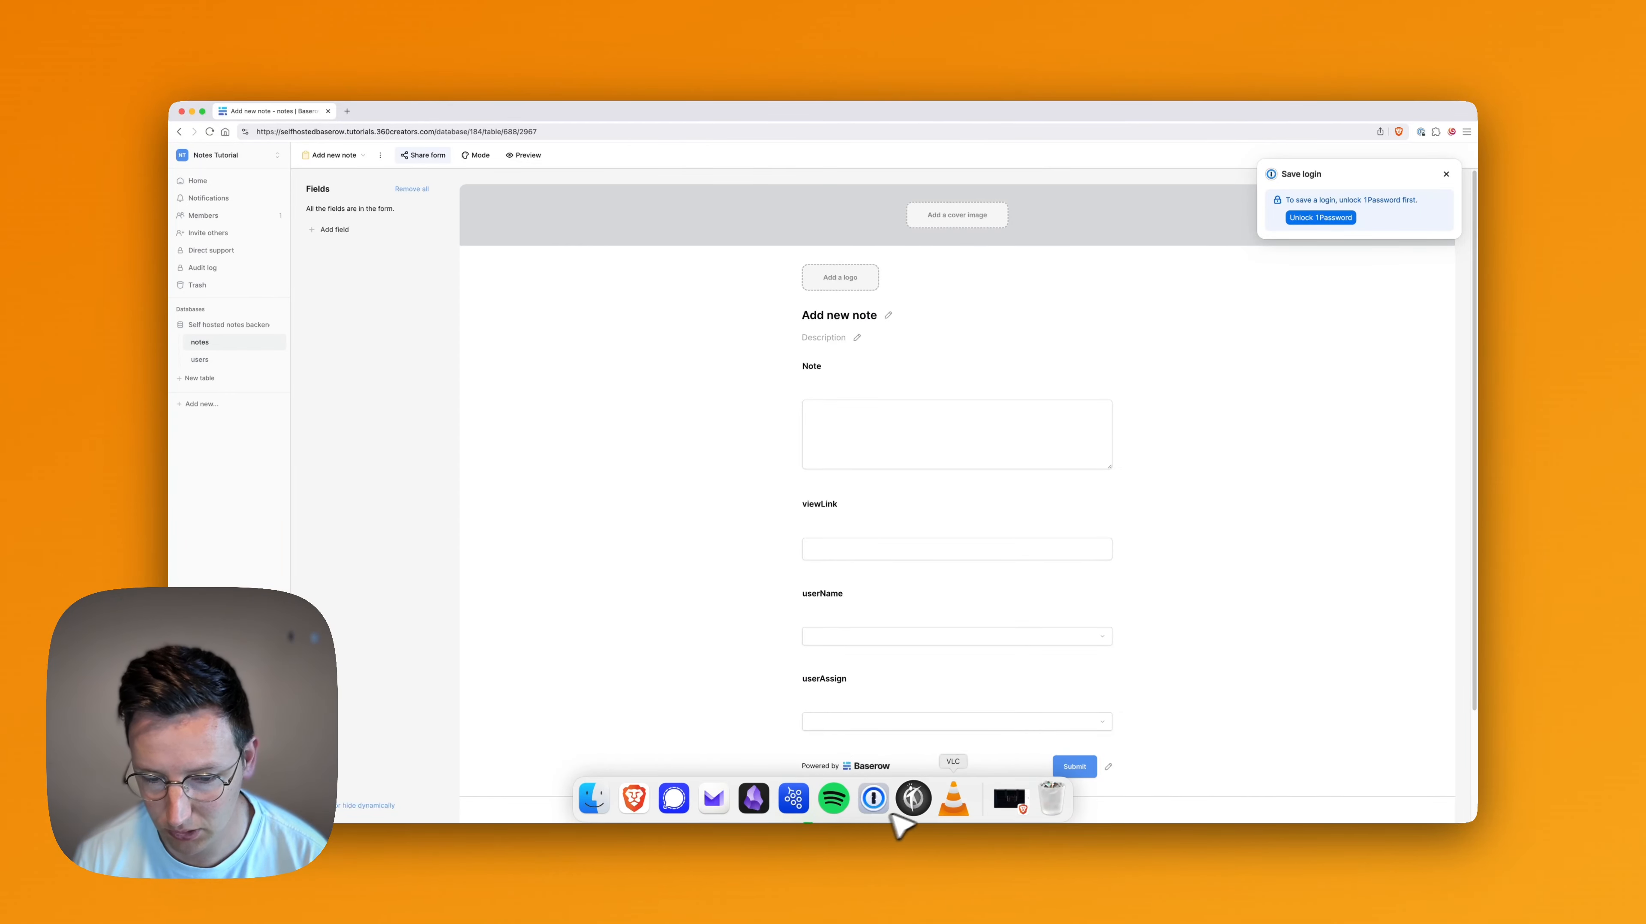
click(912, 798)
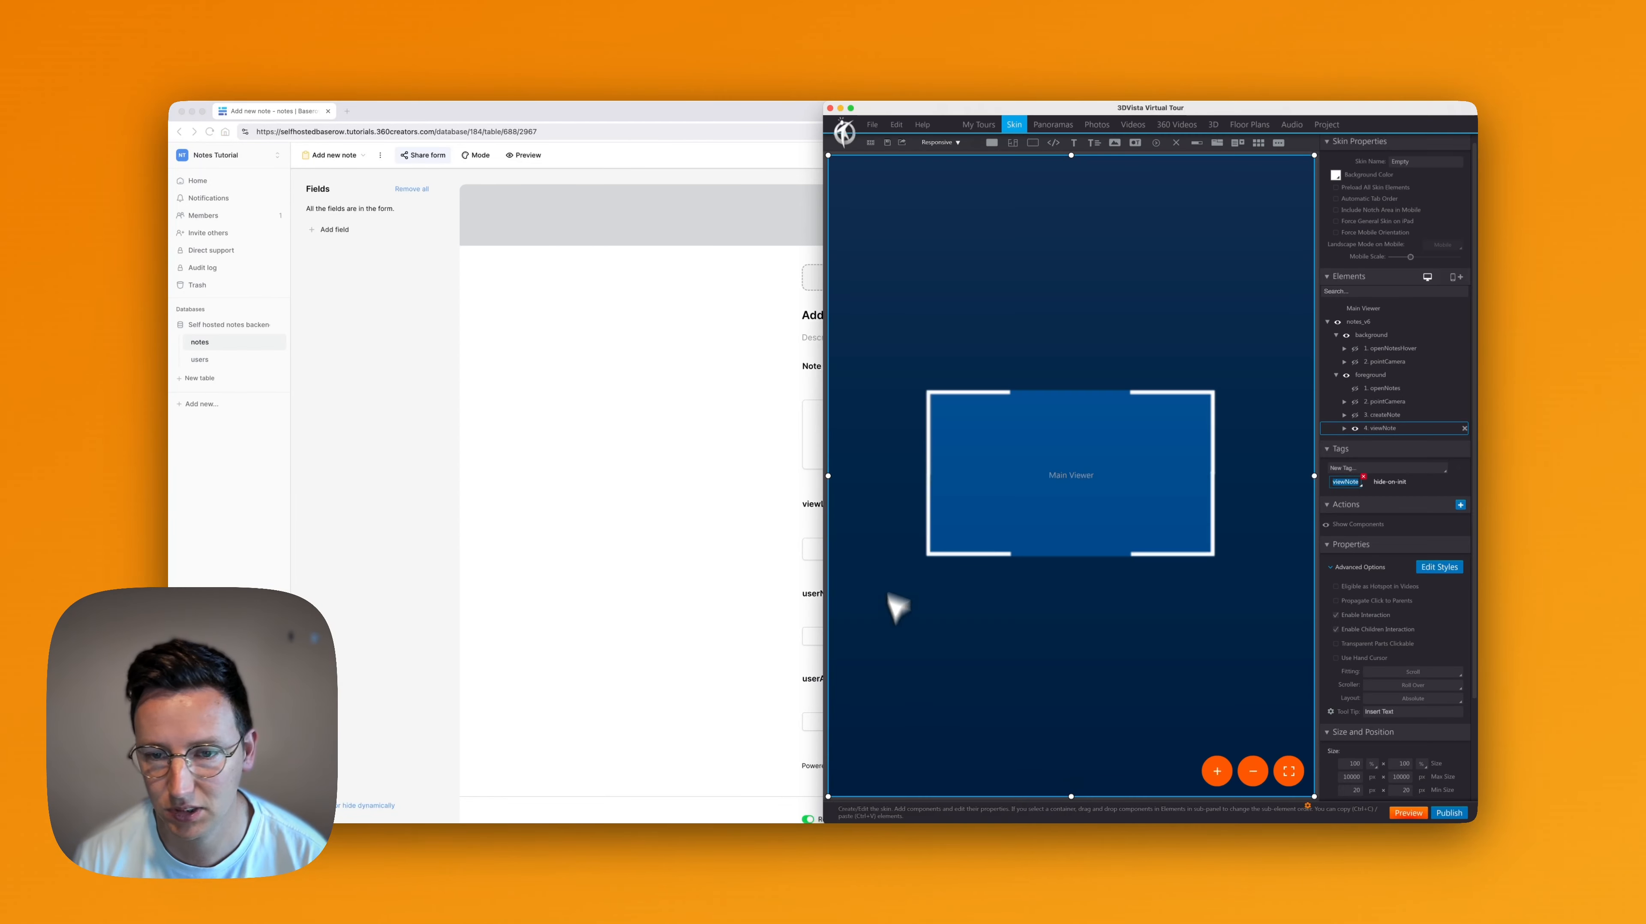
click(1361, 322)
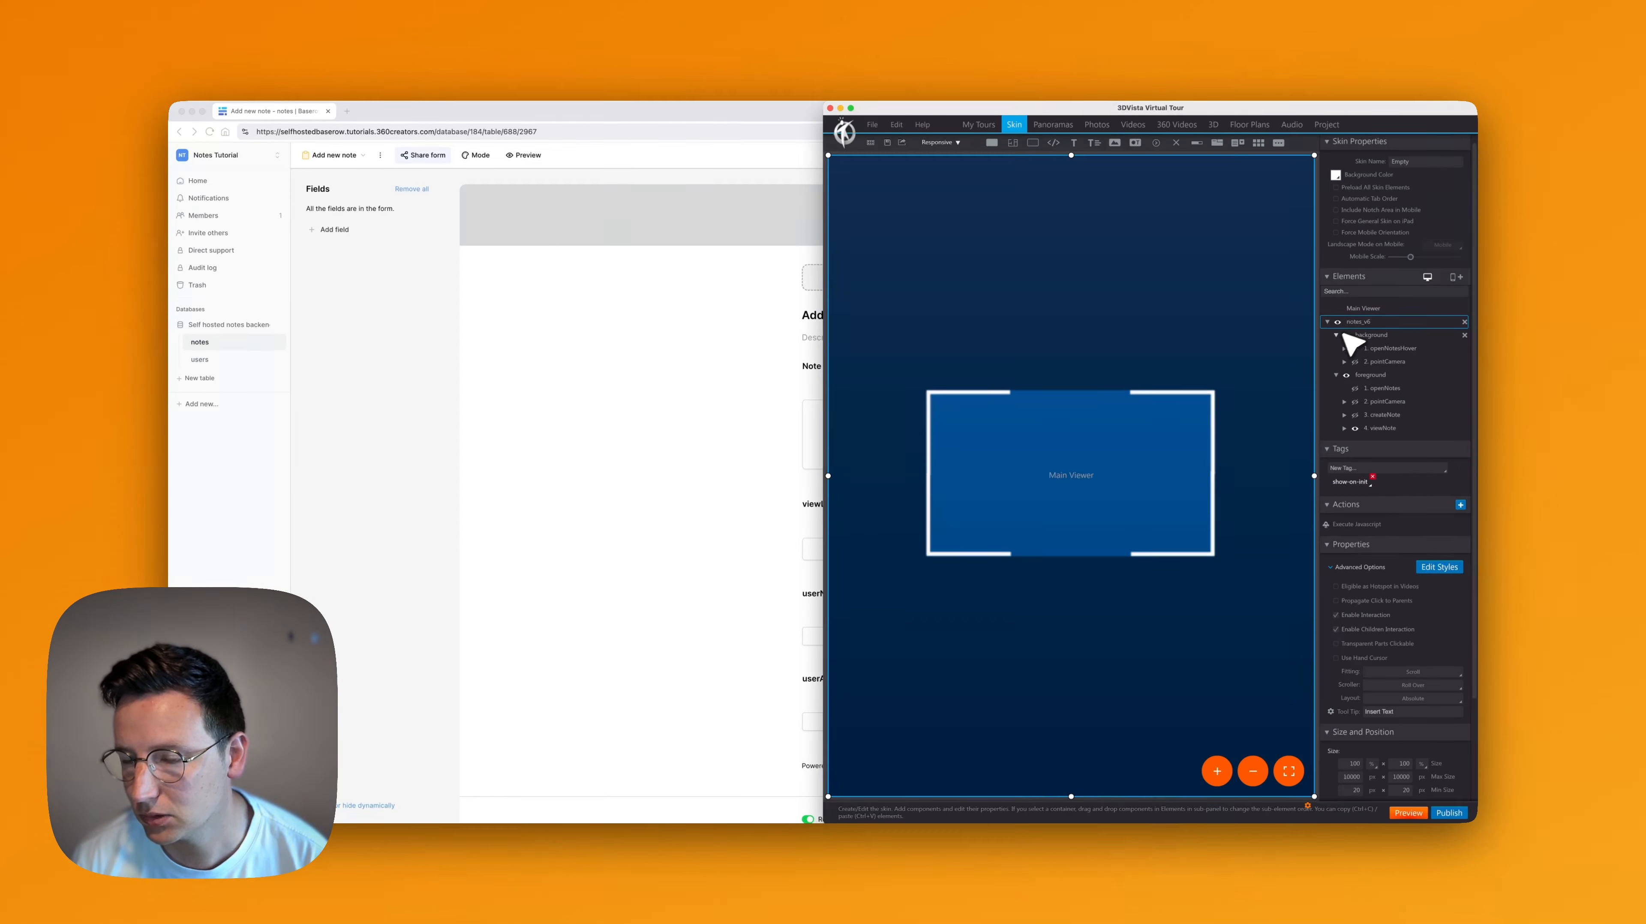
click(1330, 322)
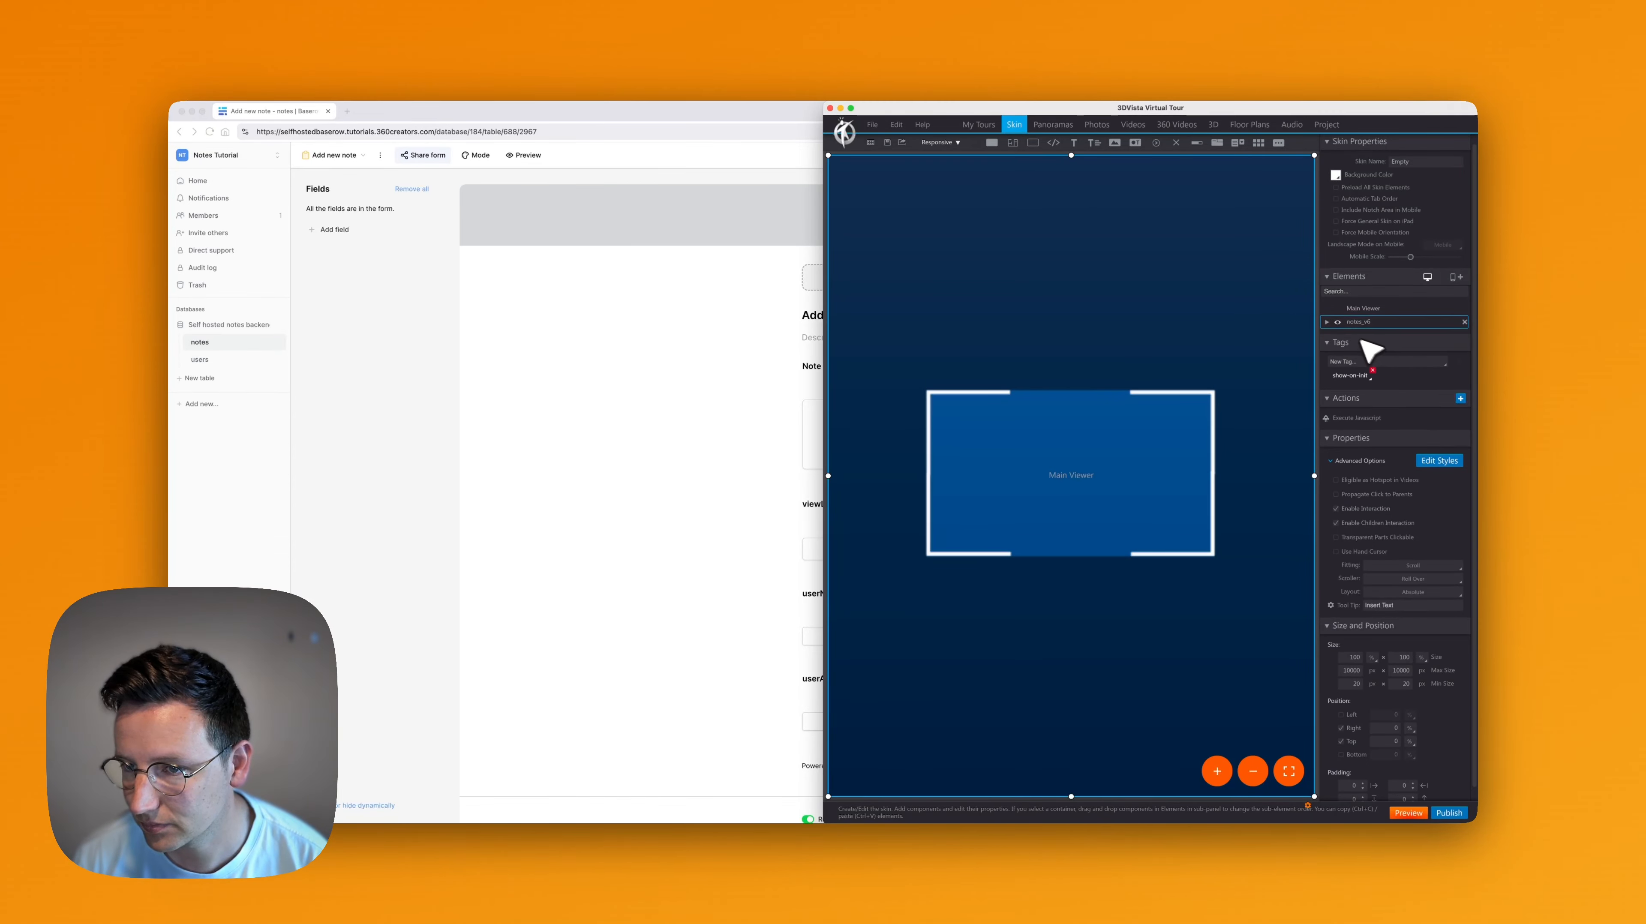
click(1328, 322)
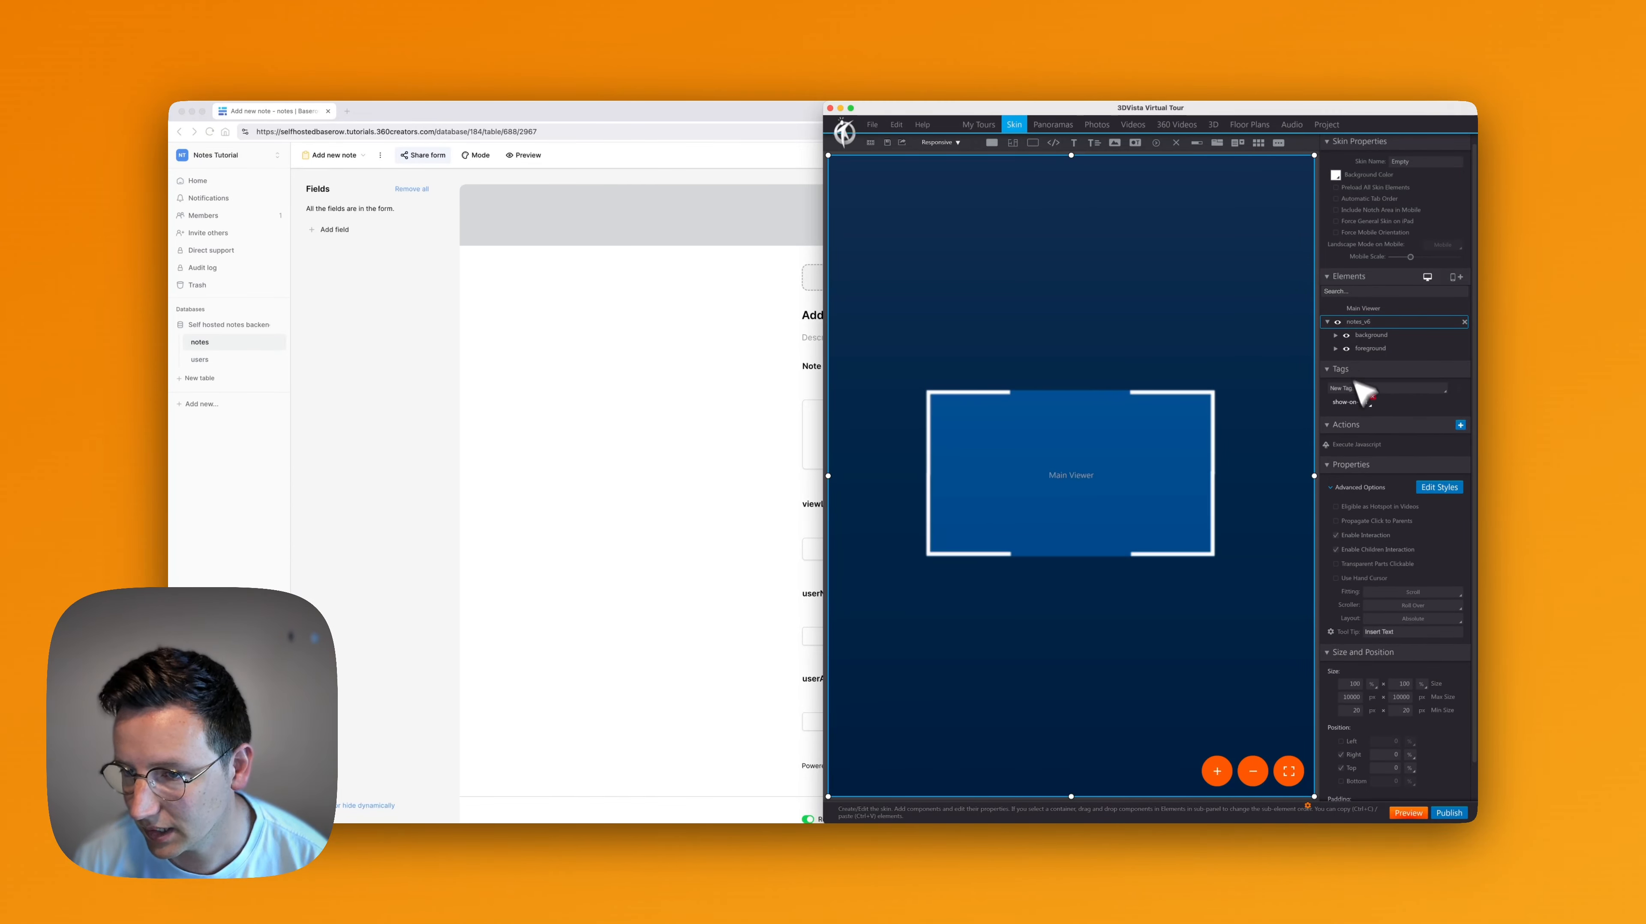
click(1365, 445)
double_click(1358, 445)
Replace the formUrl value in the updateNoteViewer script with the copied Baserow form link
drag(1075, 461, 1160, 473)
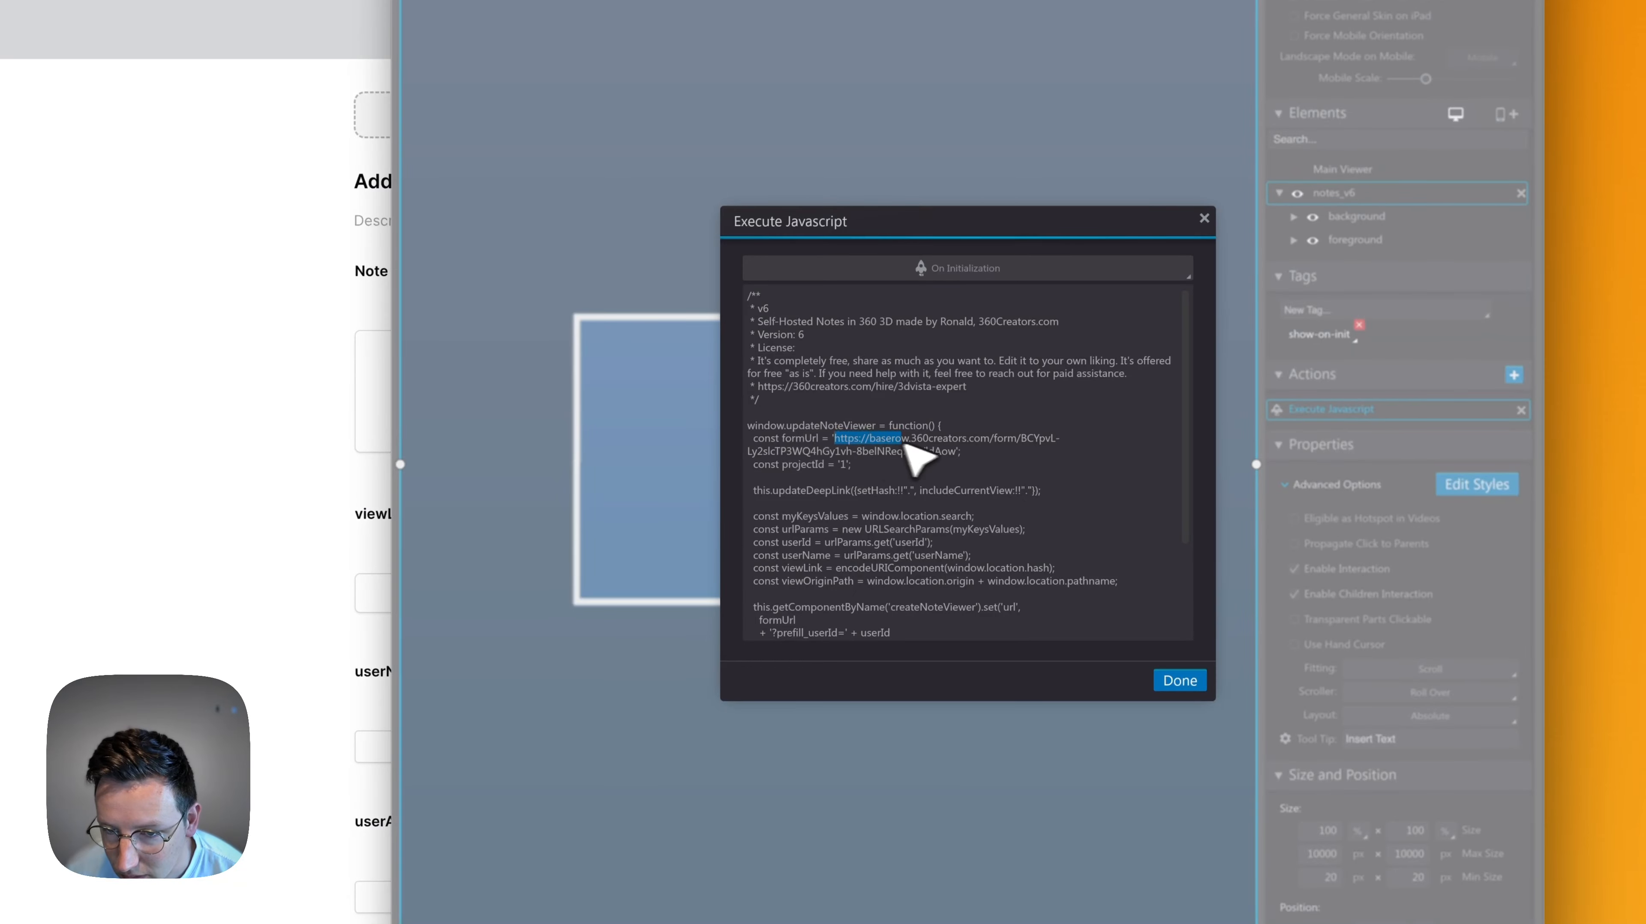
drag(982, 459, 956, 453)
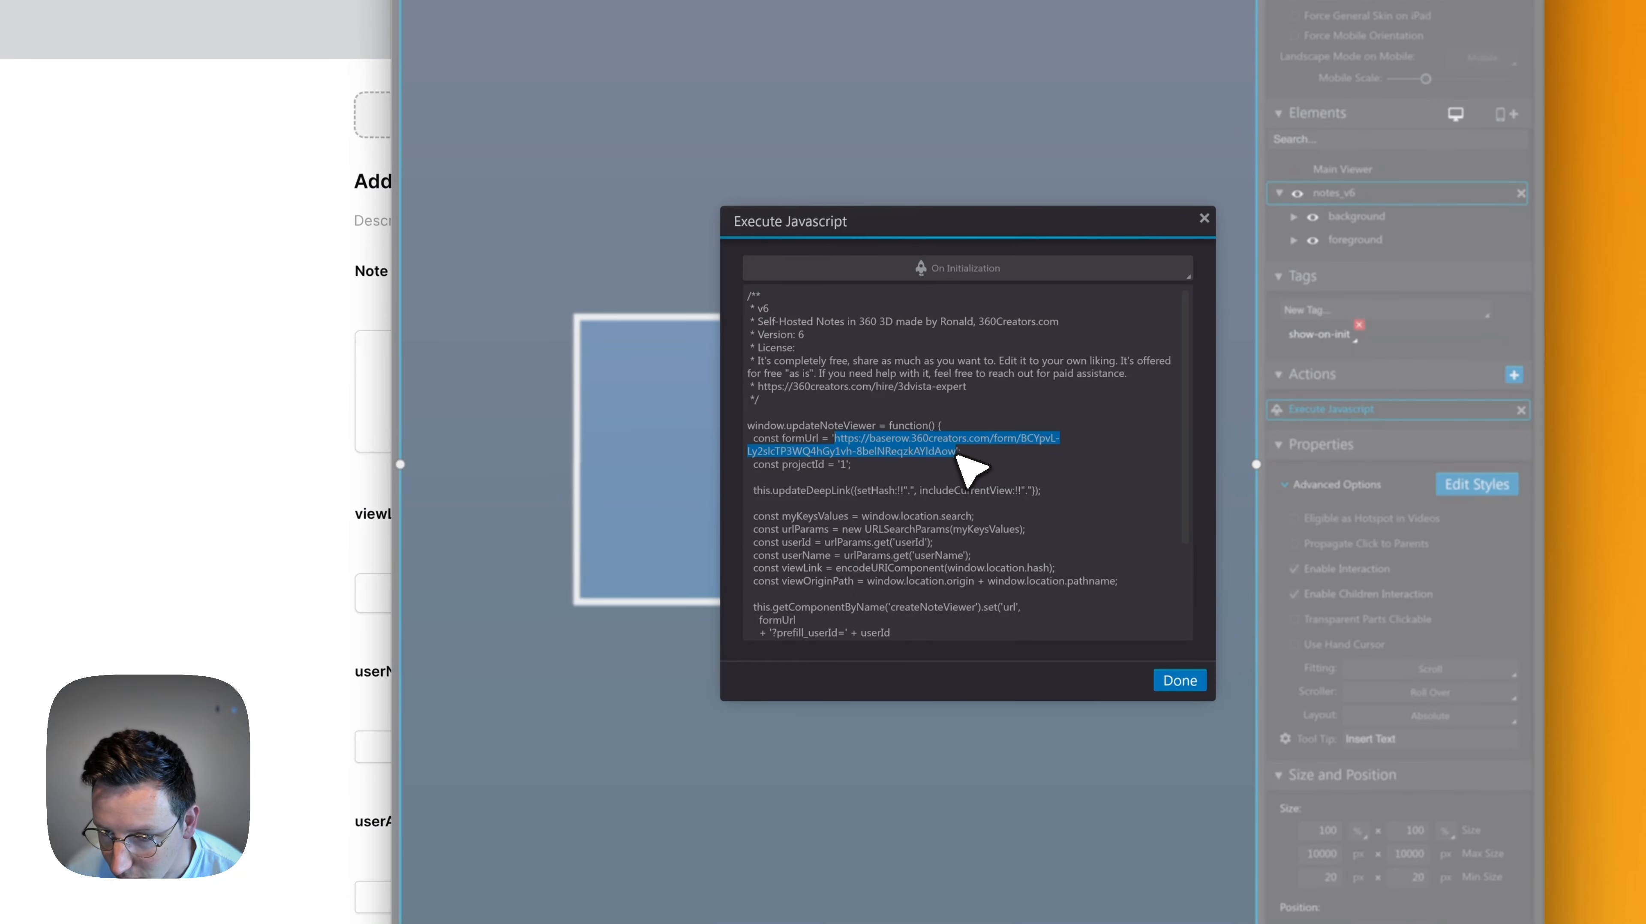
key(BackSpace)
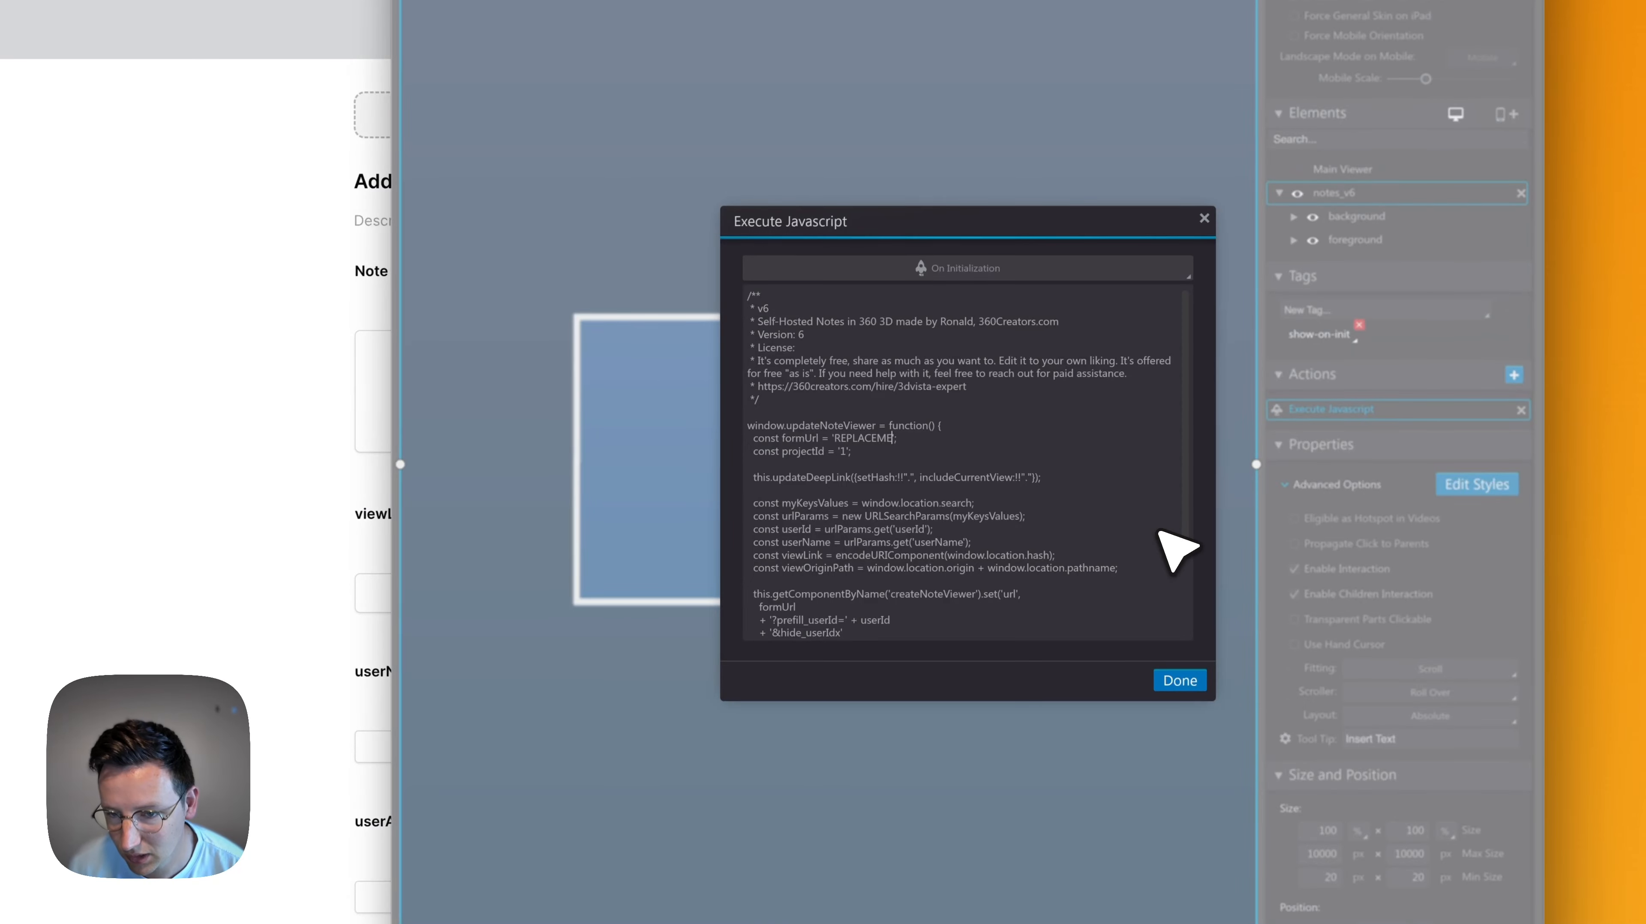
key(ctrl+shift+Left)
key(Left)
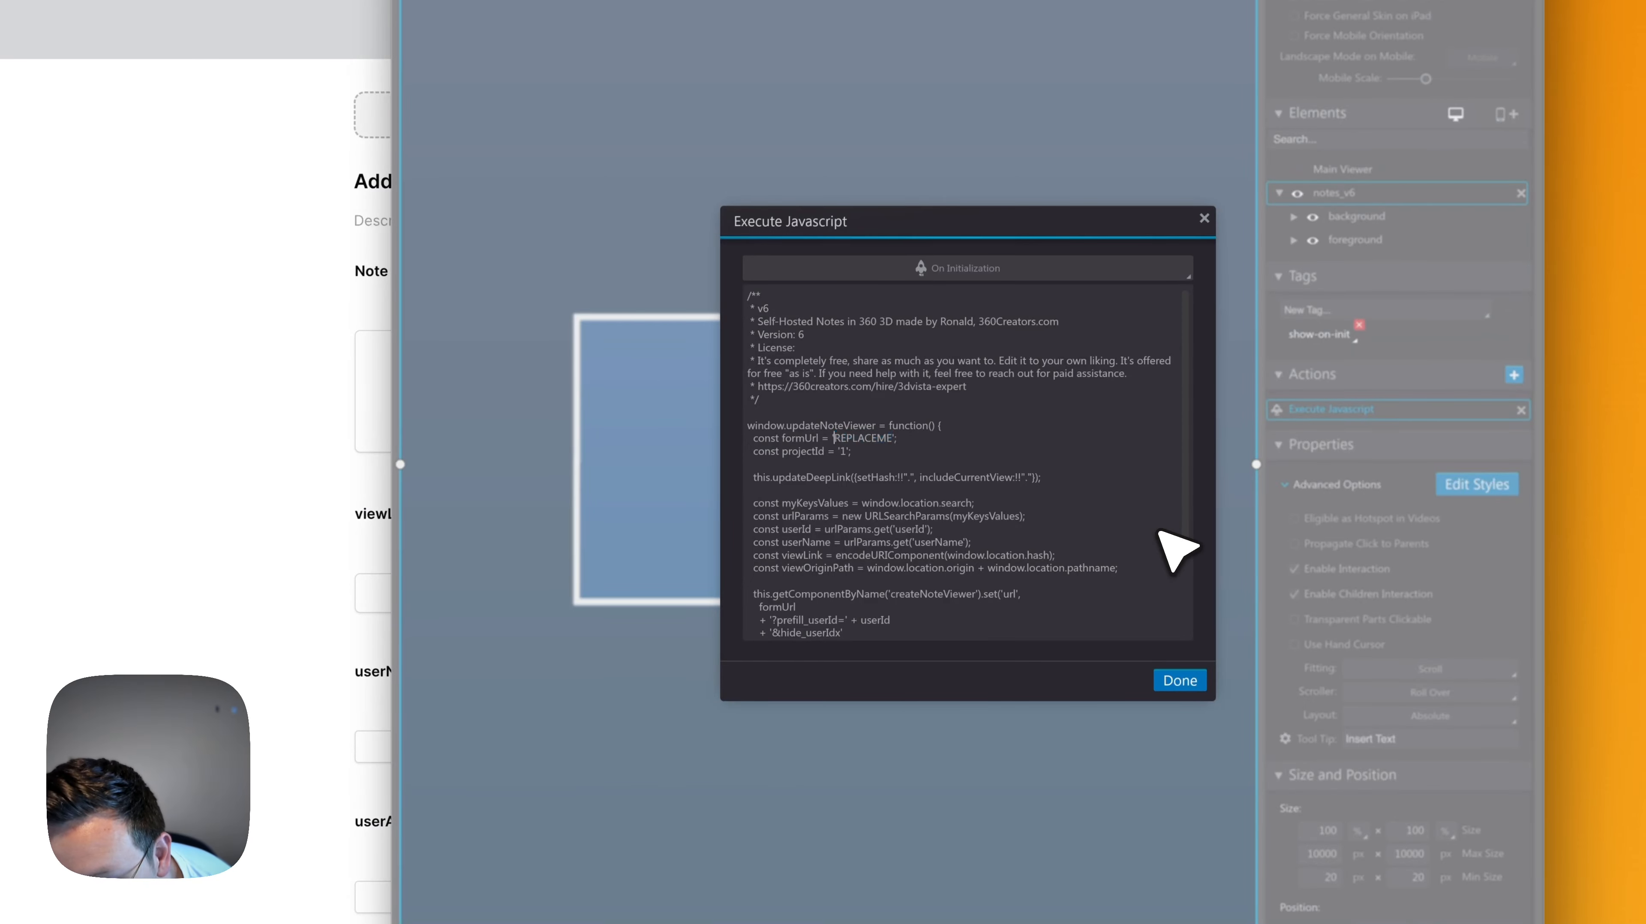
key(ctrl+shift+Right)
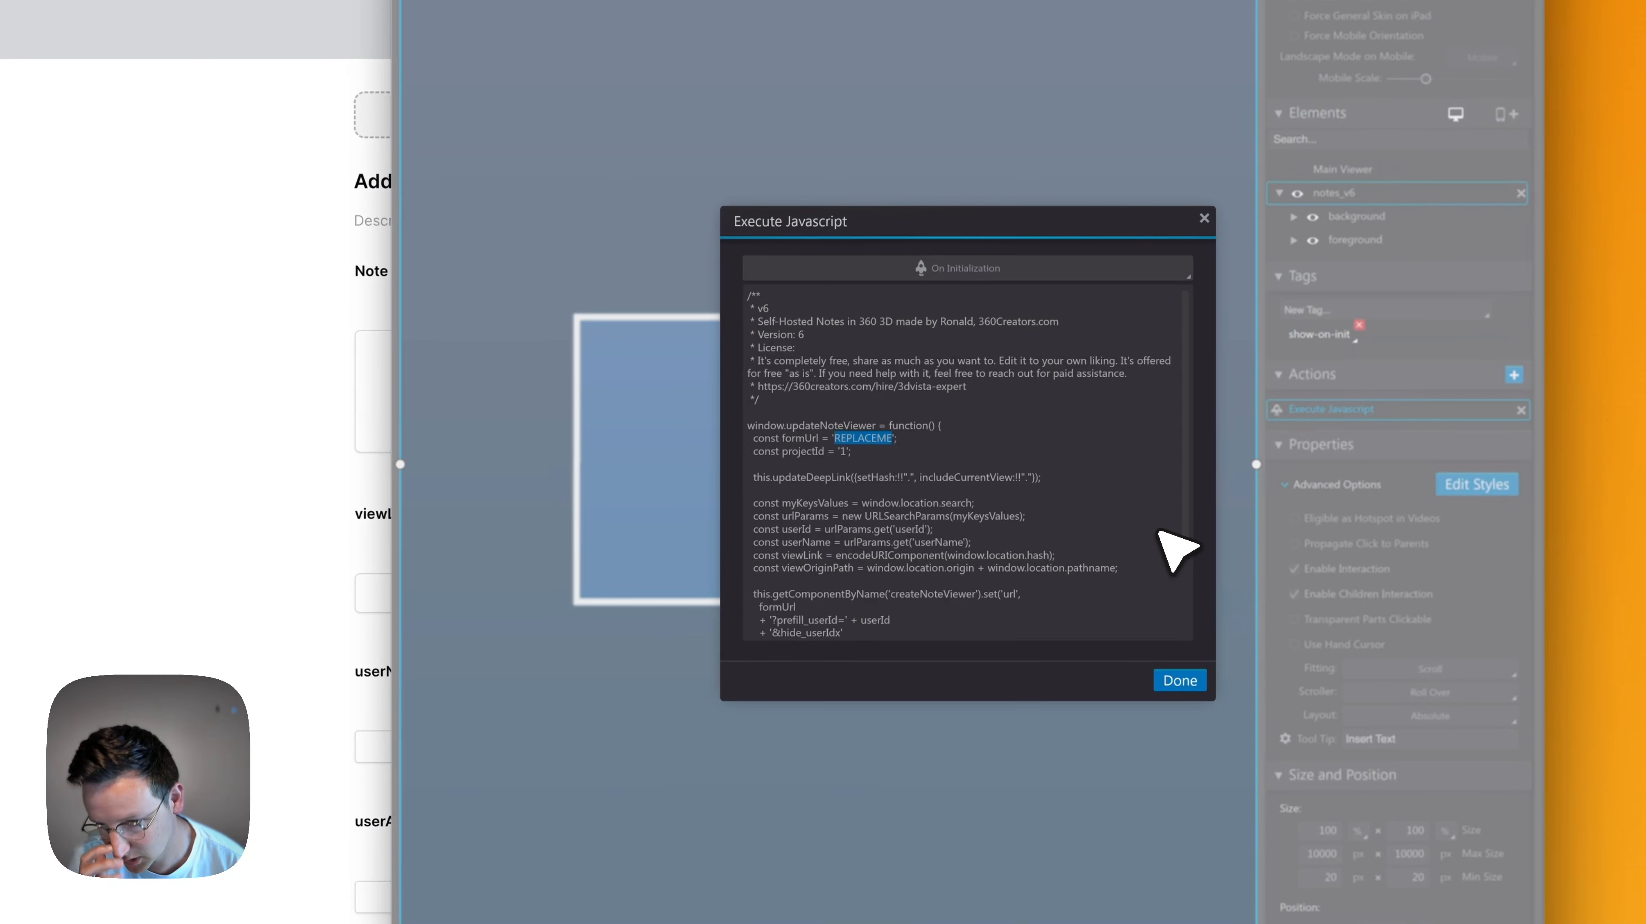
text(https://selfhostedbaserow.tutorials.360creators.com/form/21Gv8I0rFL7p4iFWFCa7WvoP3WXvTZnkS0wuGXVm4x)
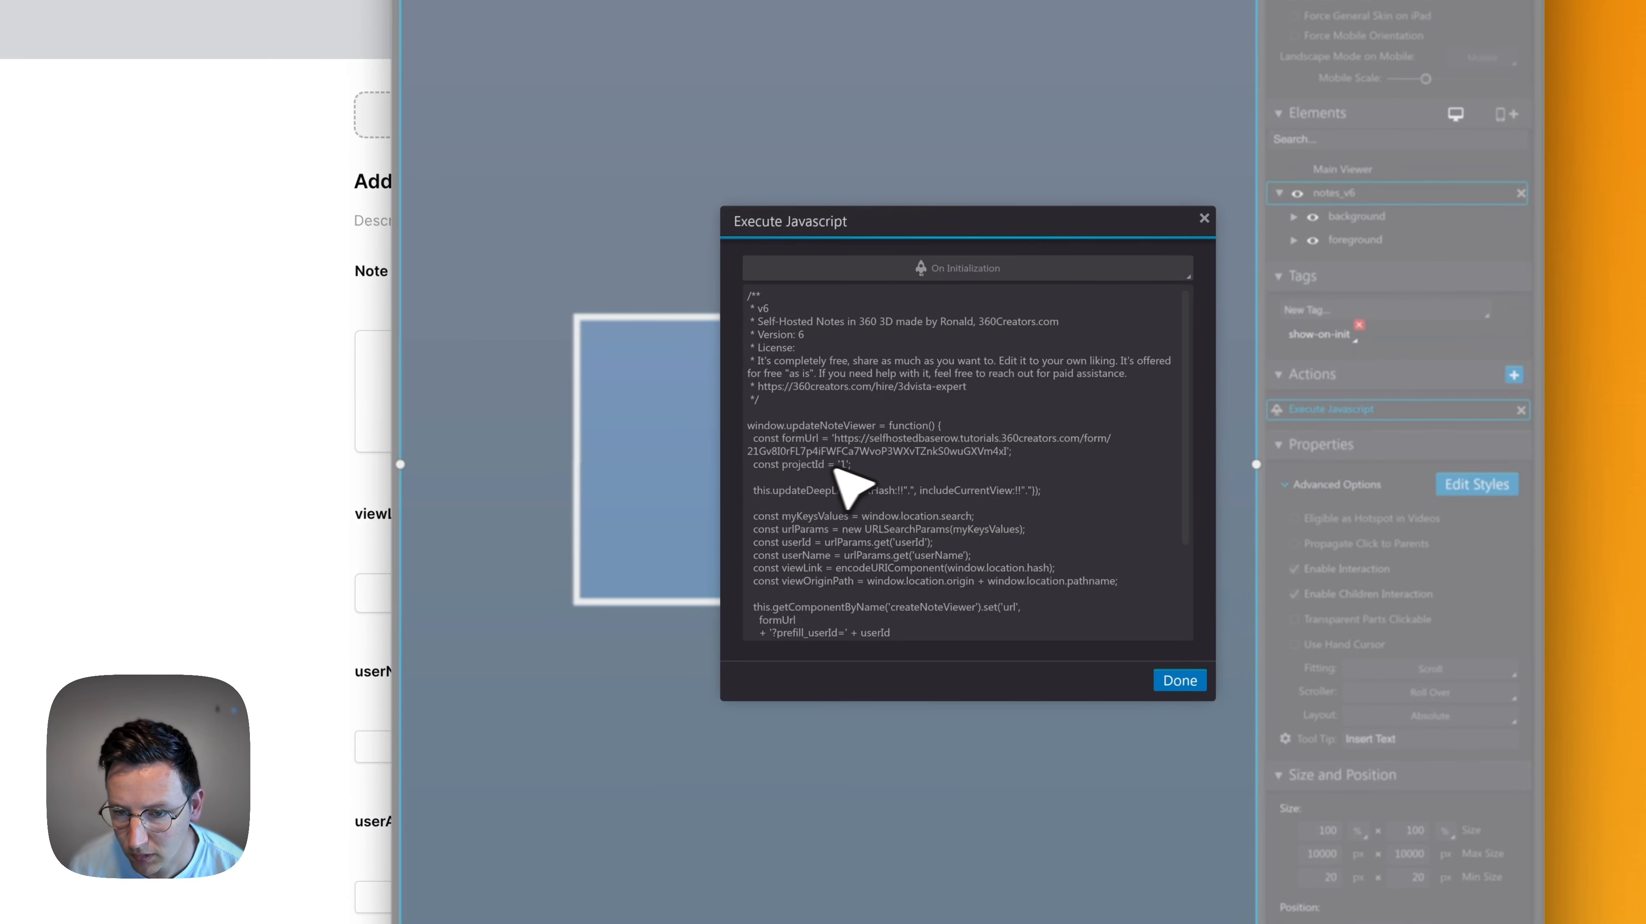
Check the projectId constant in the script and save the edited Execute Javascript action
drag(865, 465, 655, 461)
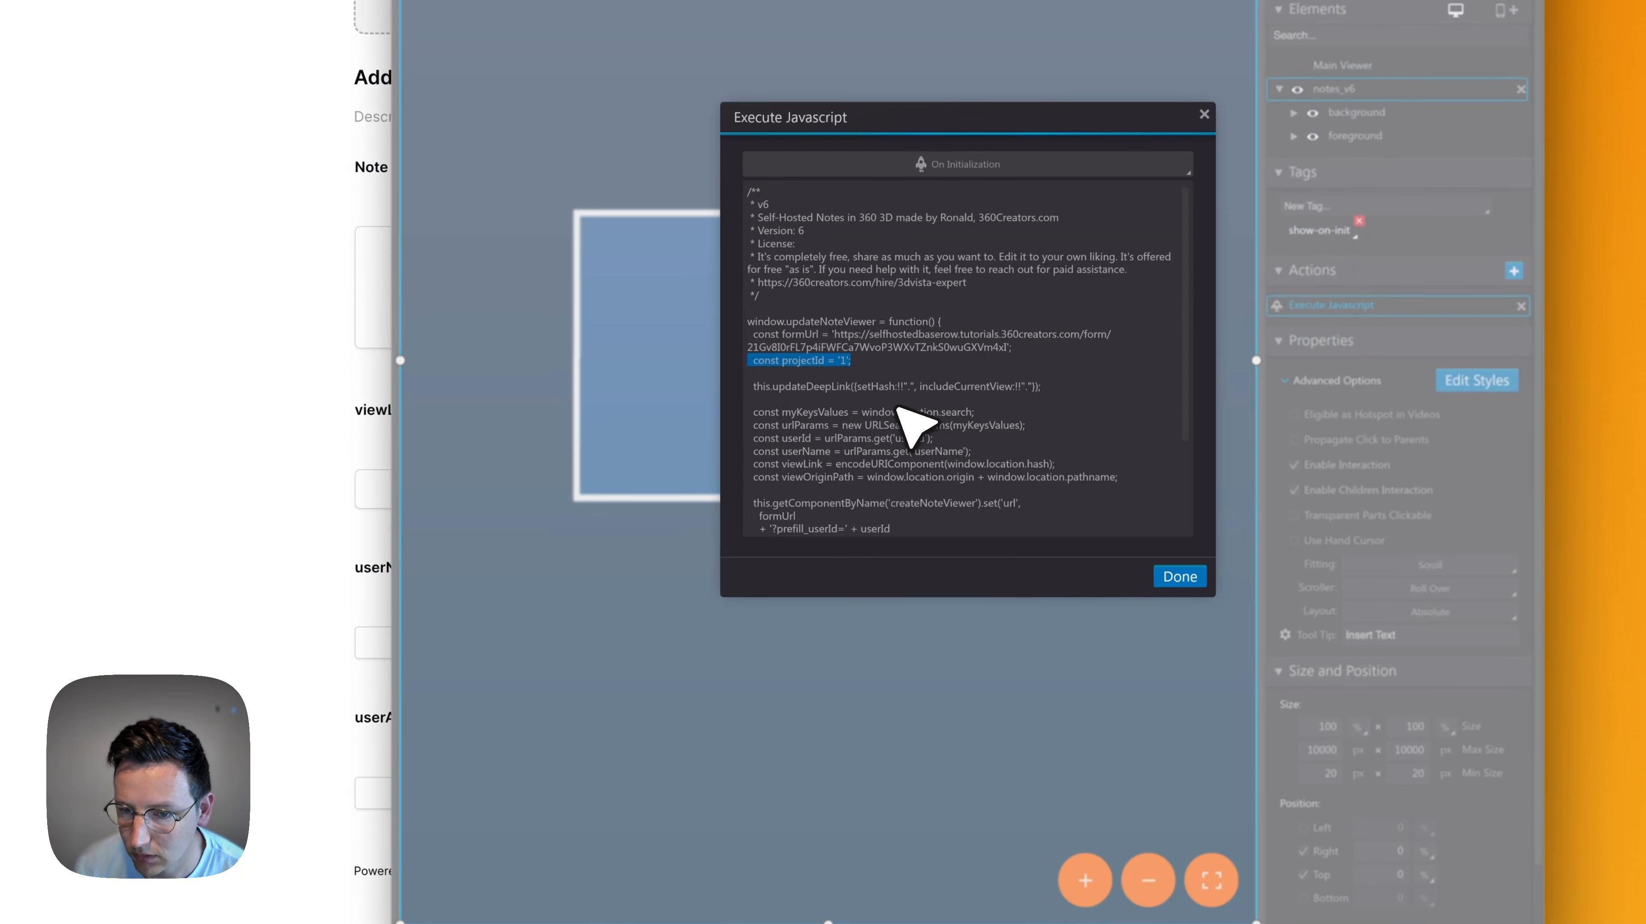
key(Down)
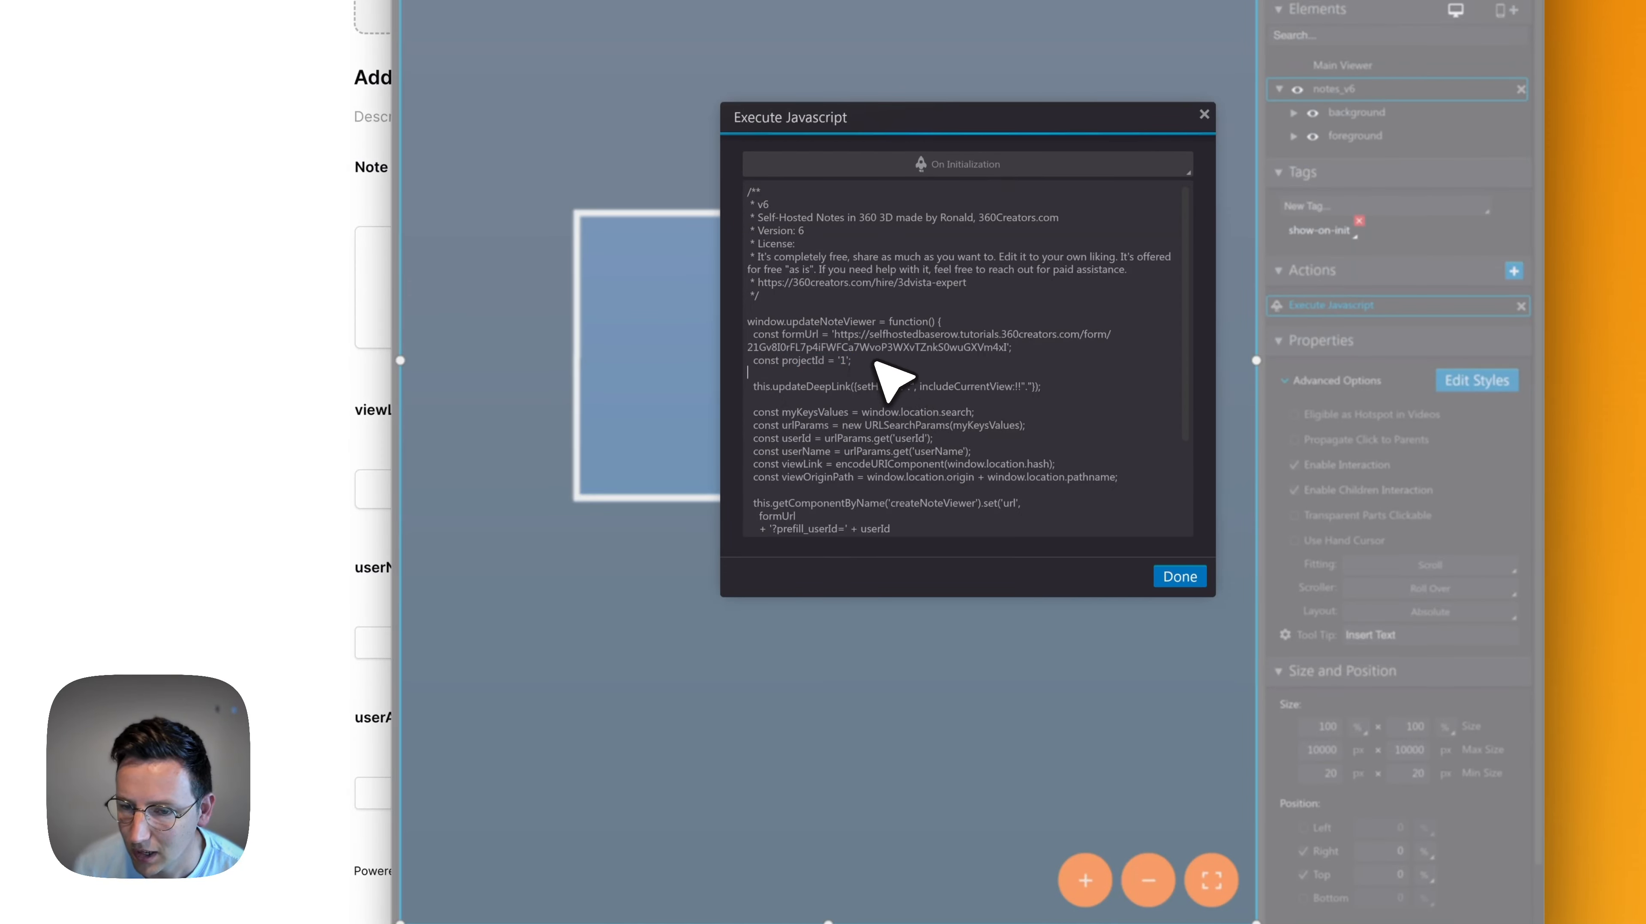
drag(875, 362, 687, 361)
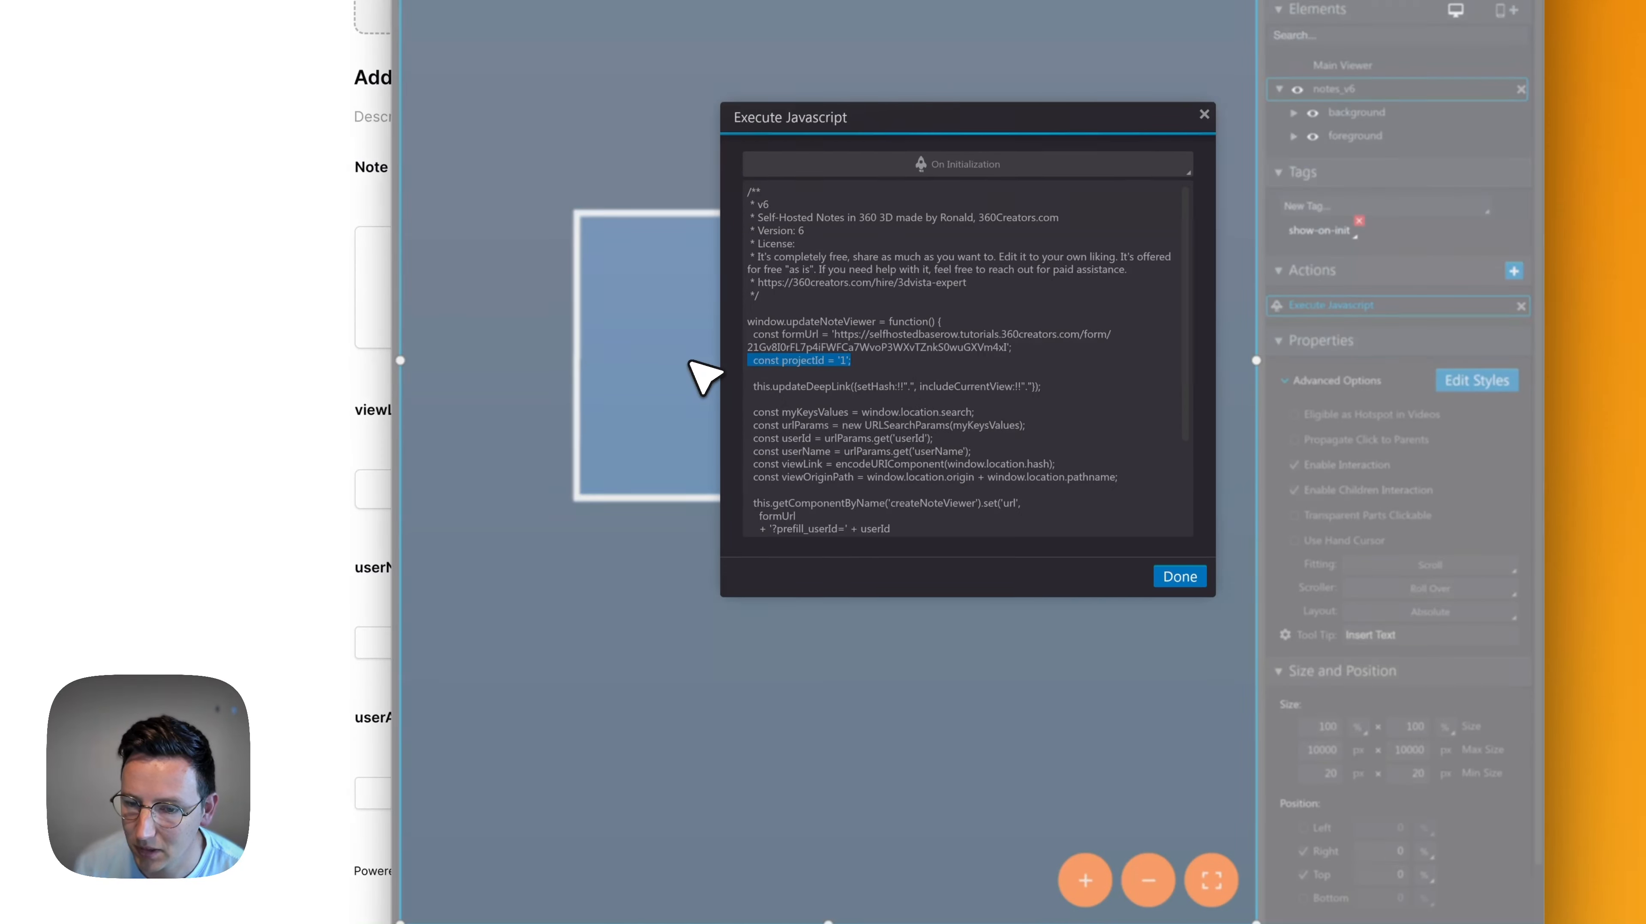
click(854, 397)
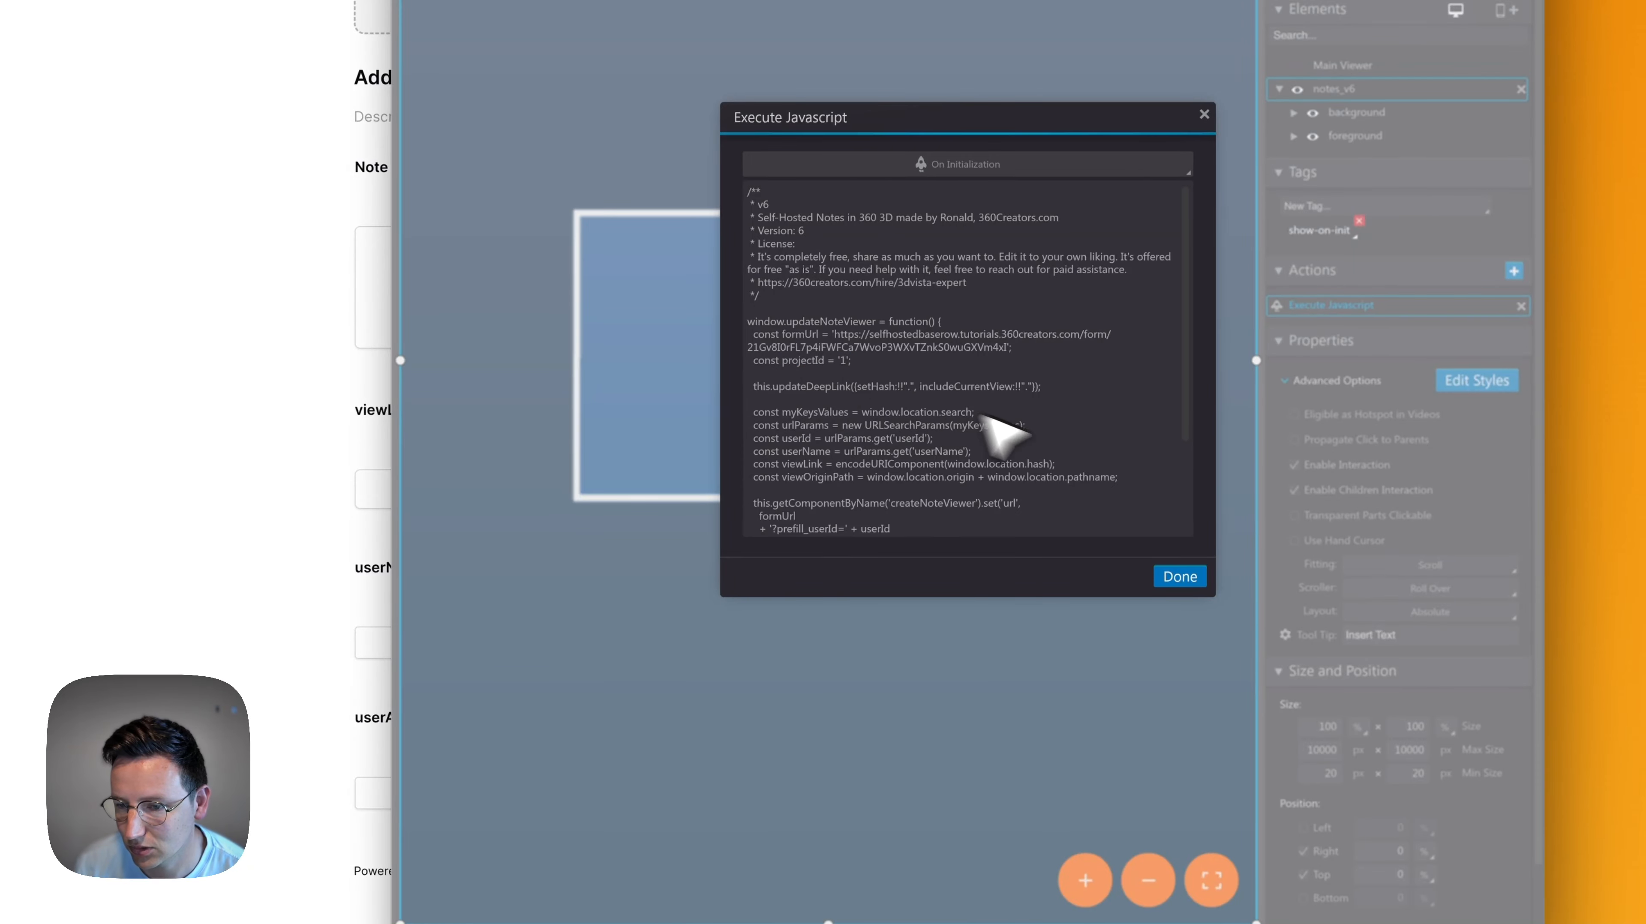
click(1192, 577)
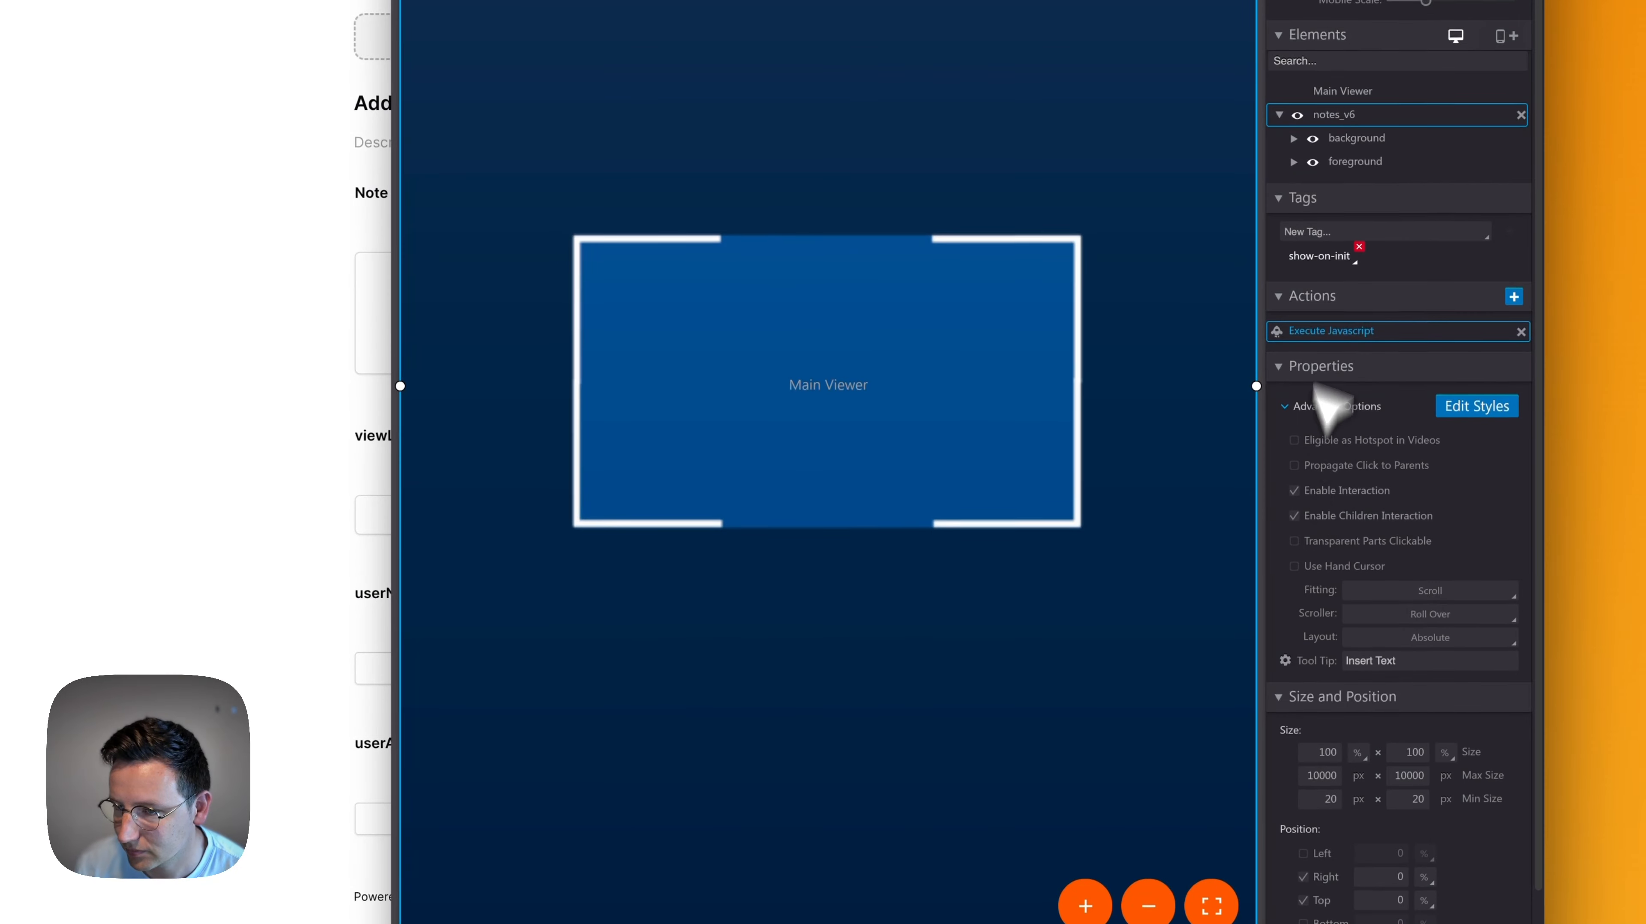
Inspect the openNotes, viewNote and createNote elements in the foreground group and preview the tour in the browser
click(1293, 161)
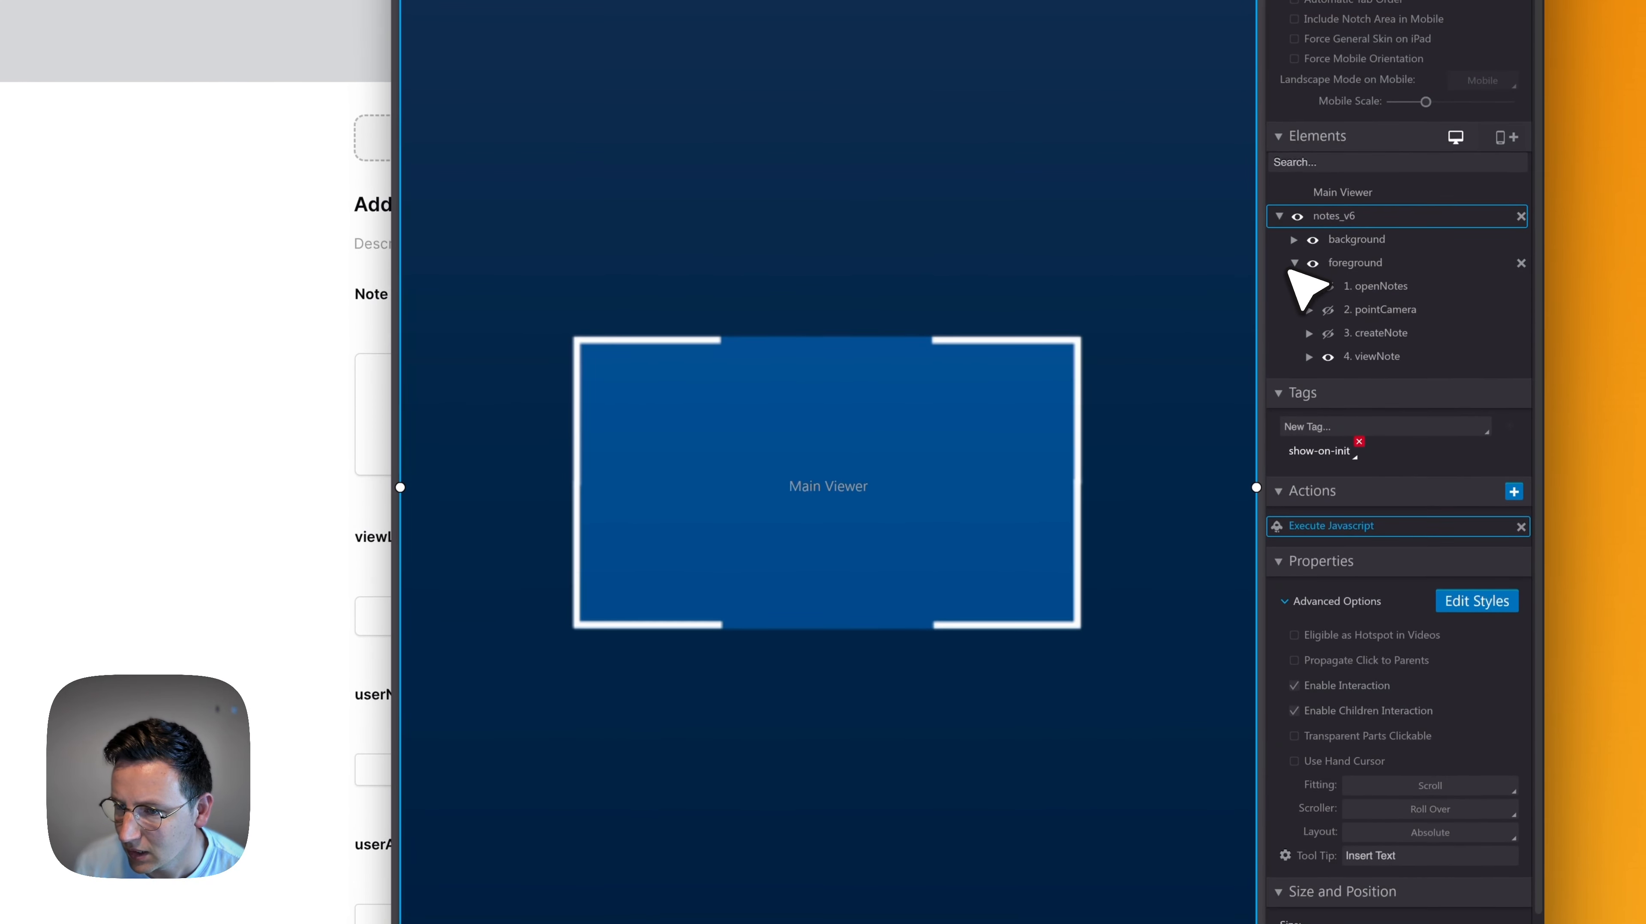
click(1370, 287)
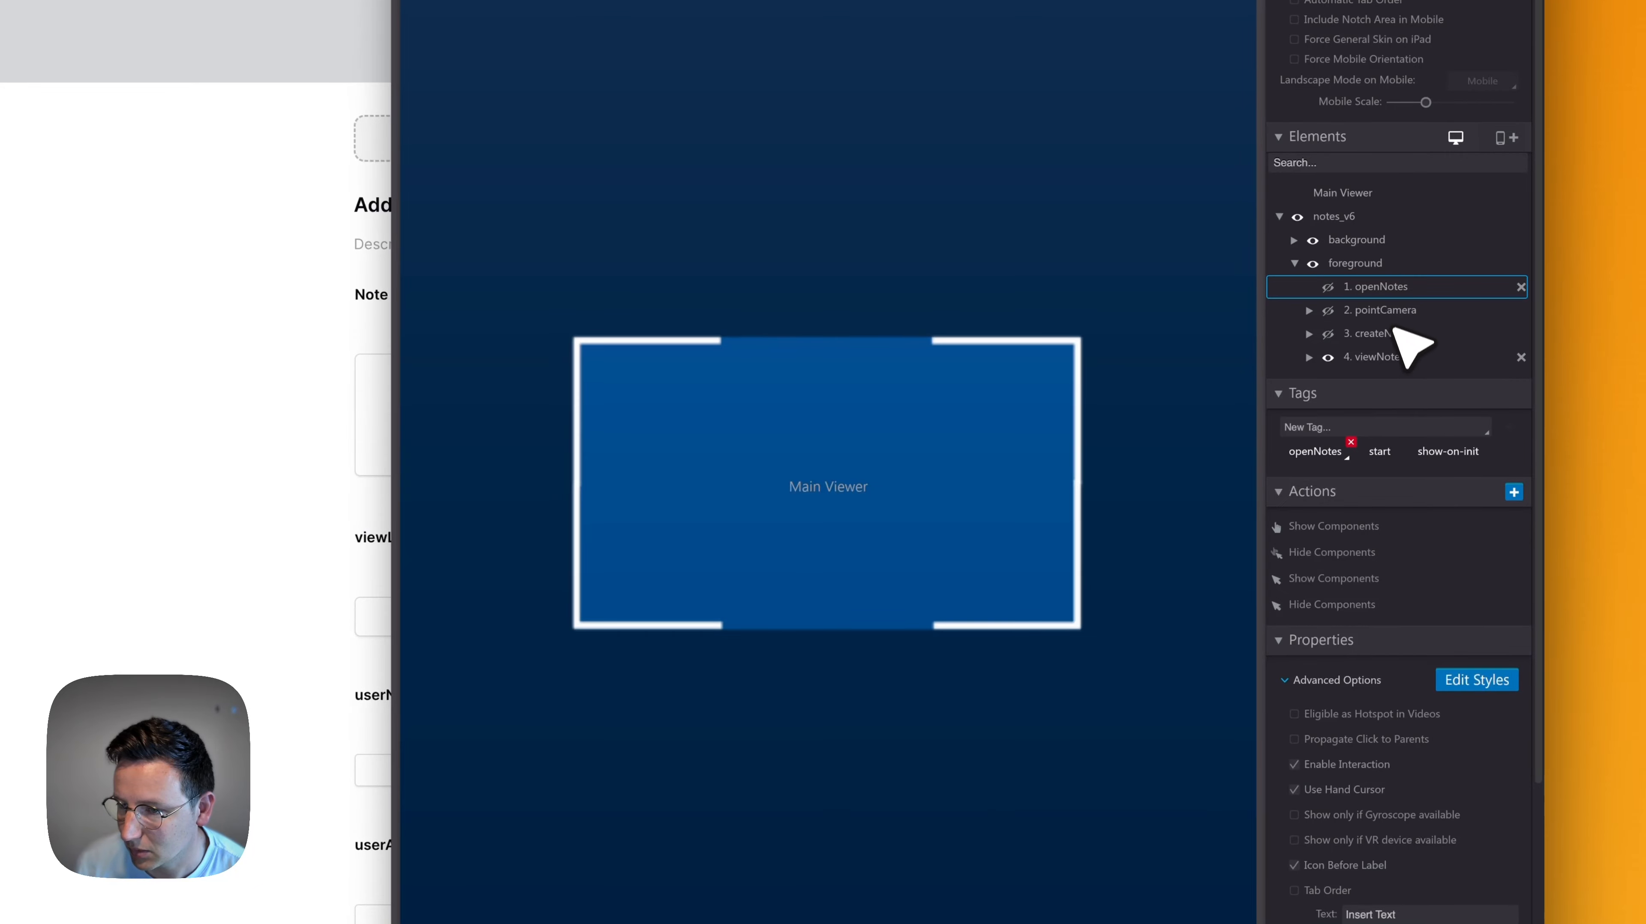
click(1377, 358)
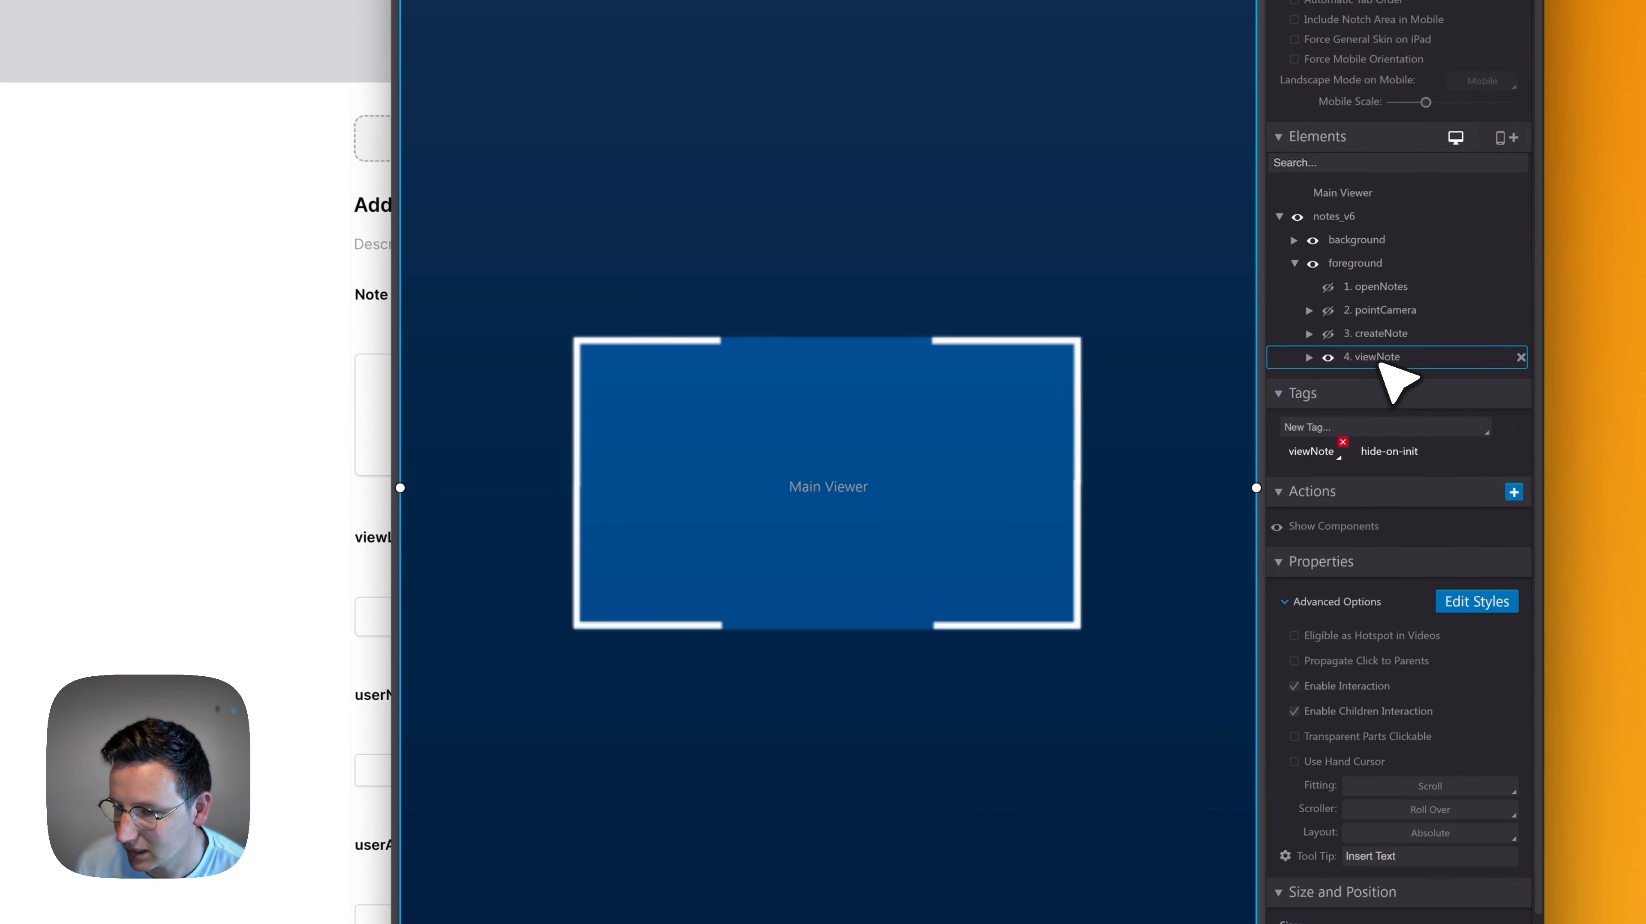
click(1370, 339)
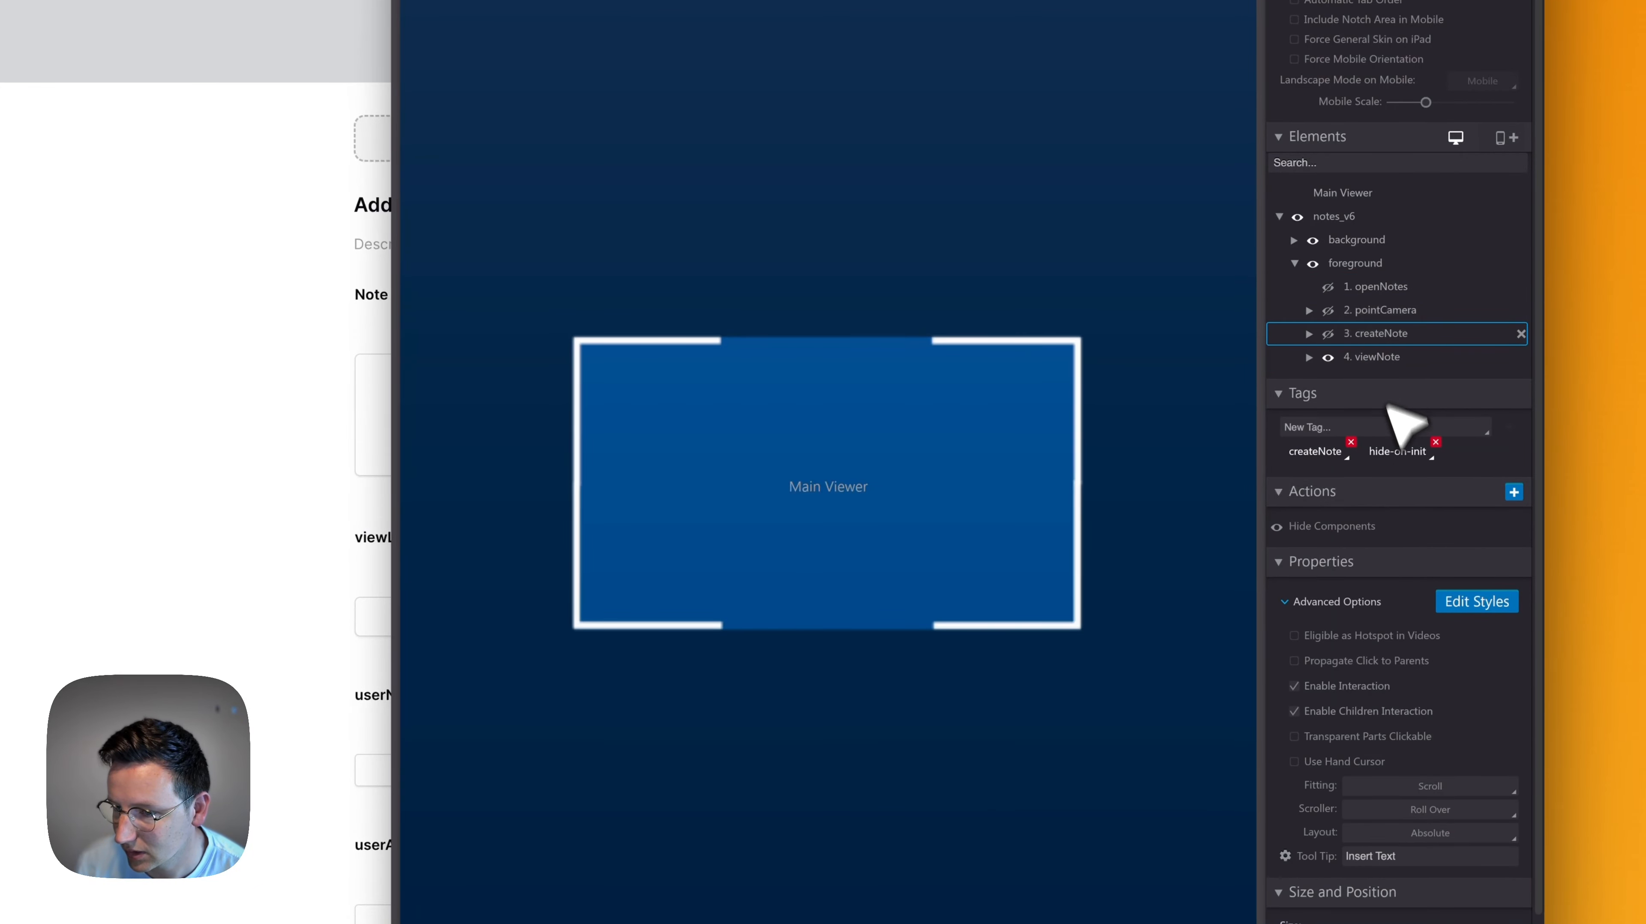
click(1422, 810)
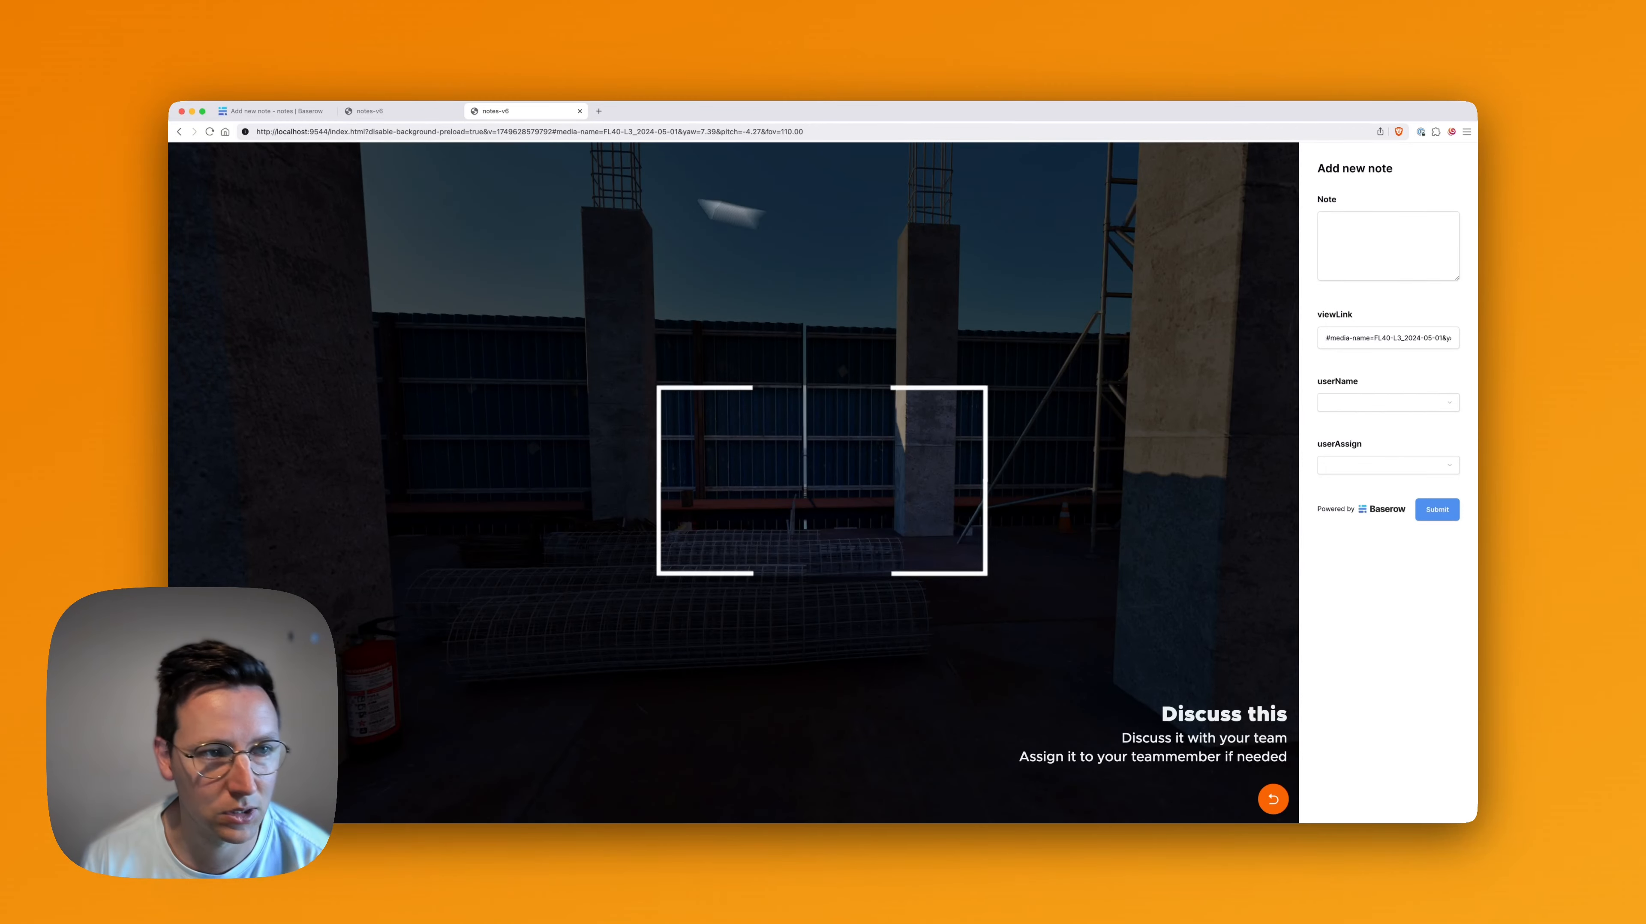
Arrange the tour preview beside 3DVista and reopen the Execute Javascript action of notes_v6
drag(170, 104, 510, 102)
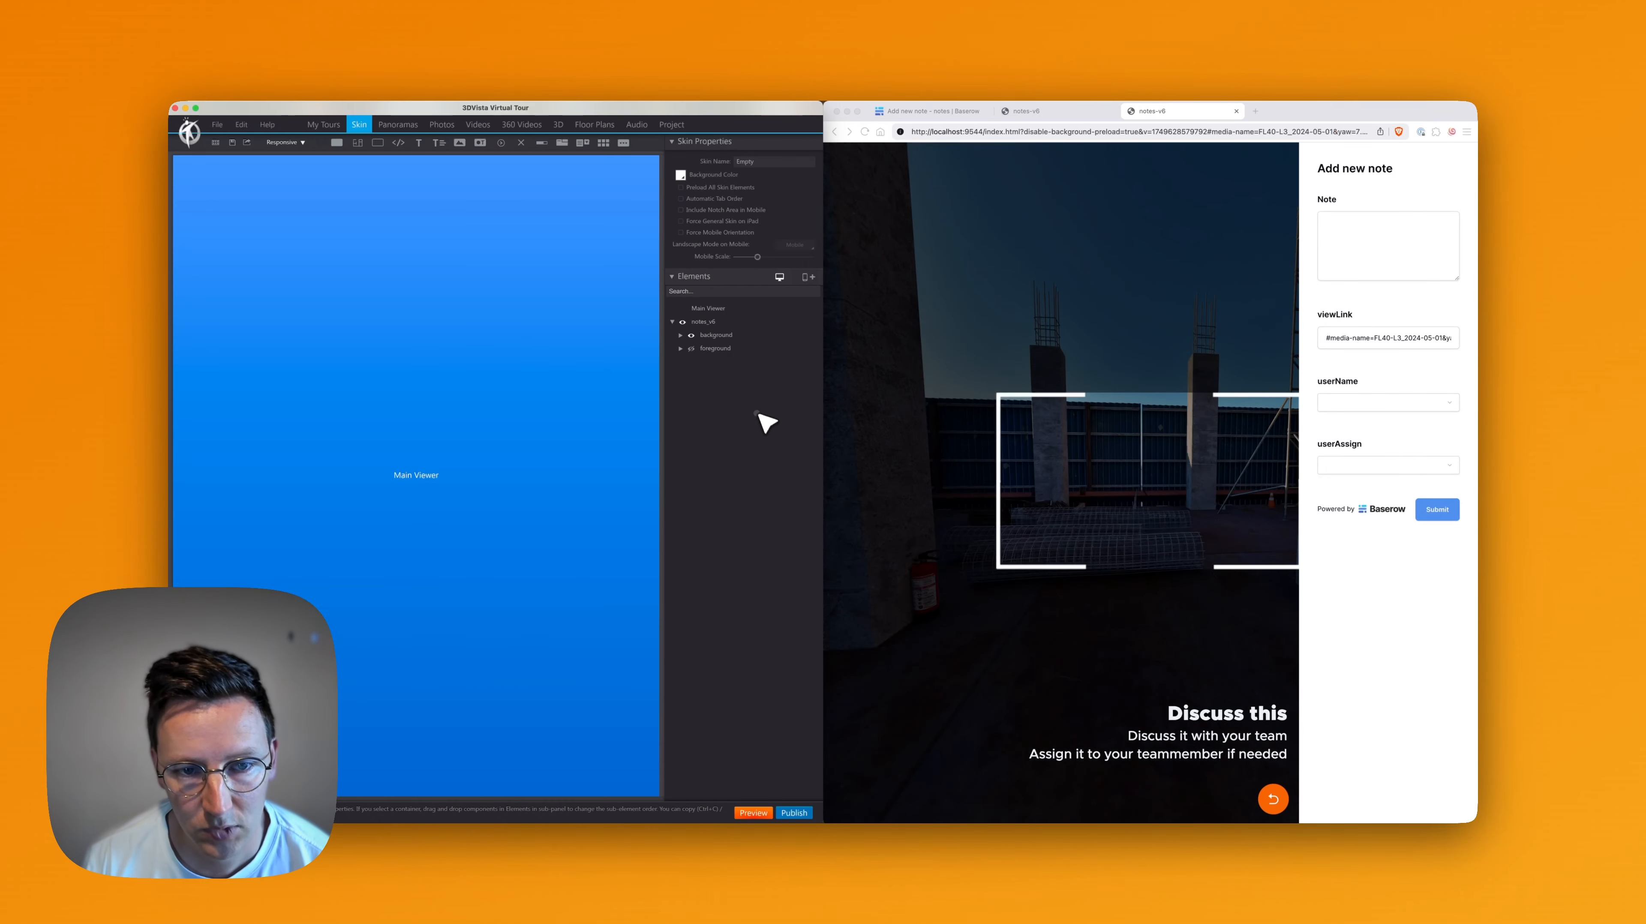
click(712, 308)
click(715, 324)
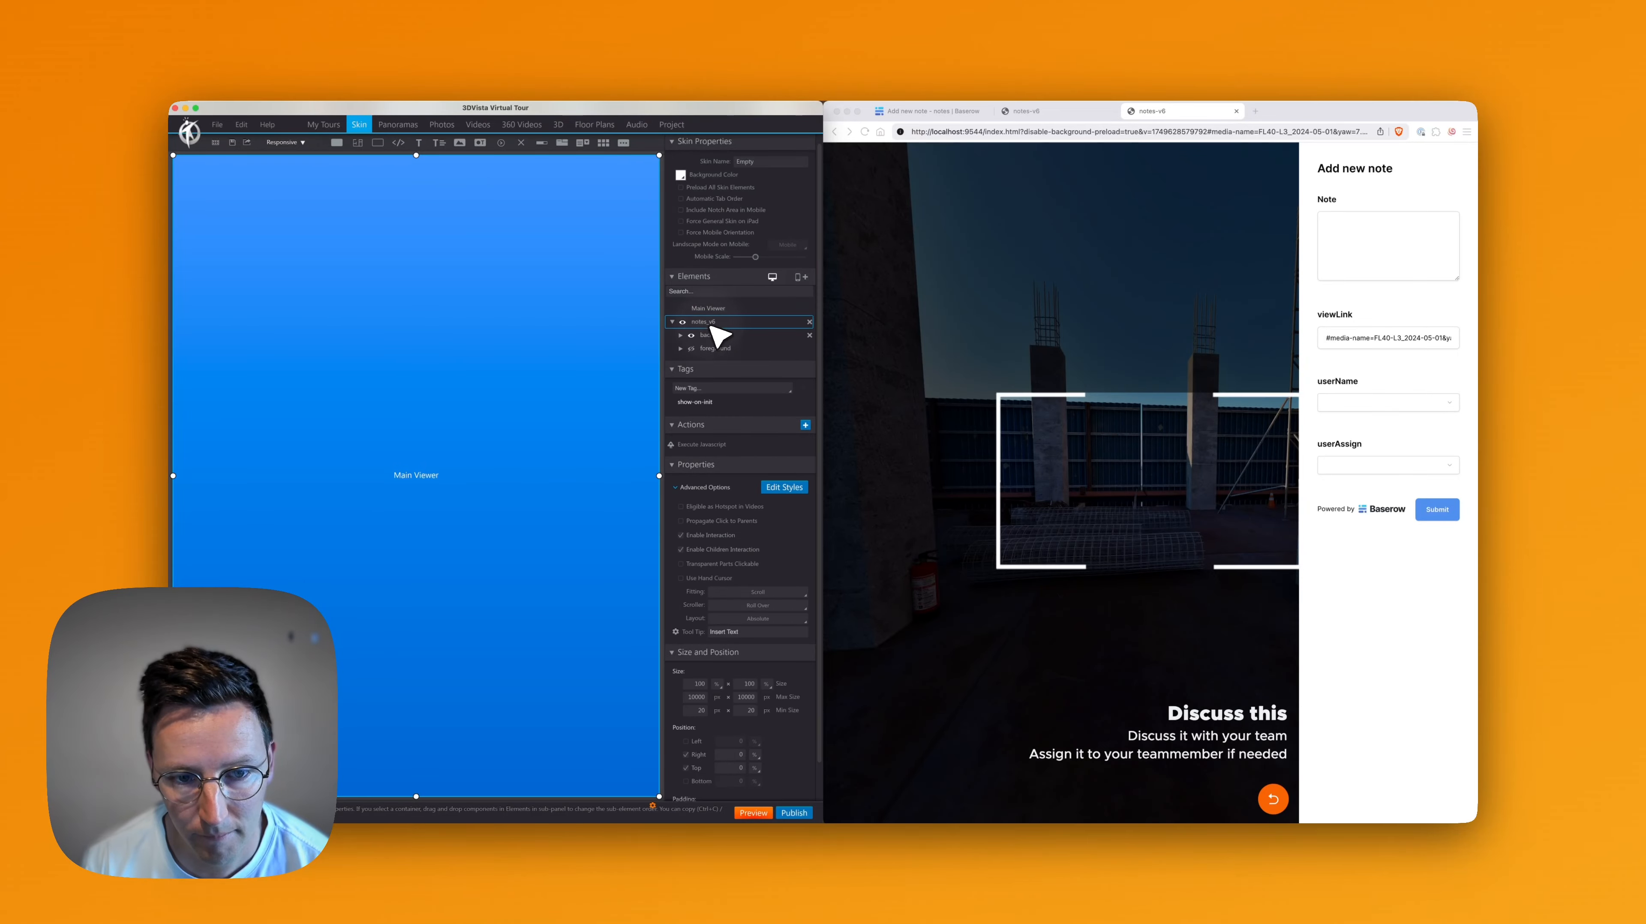
double_click(711, 444)
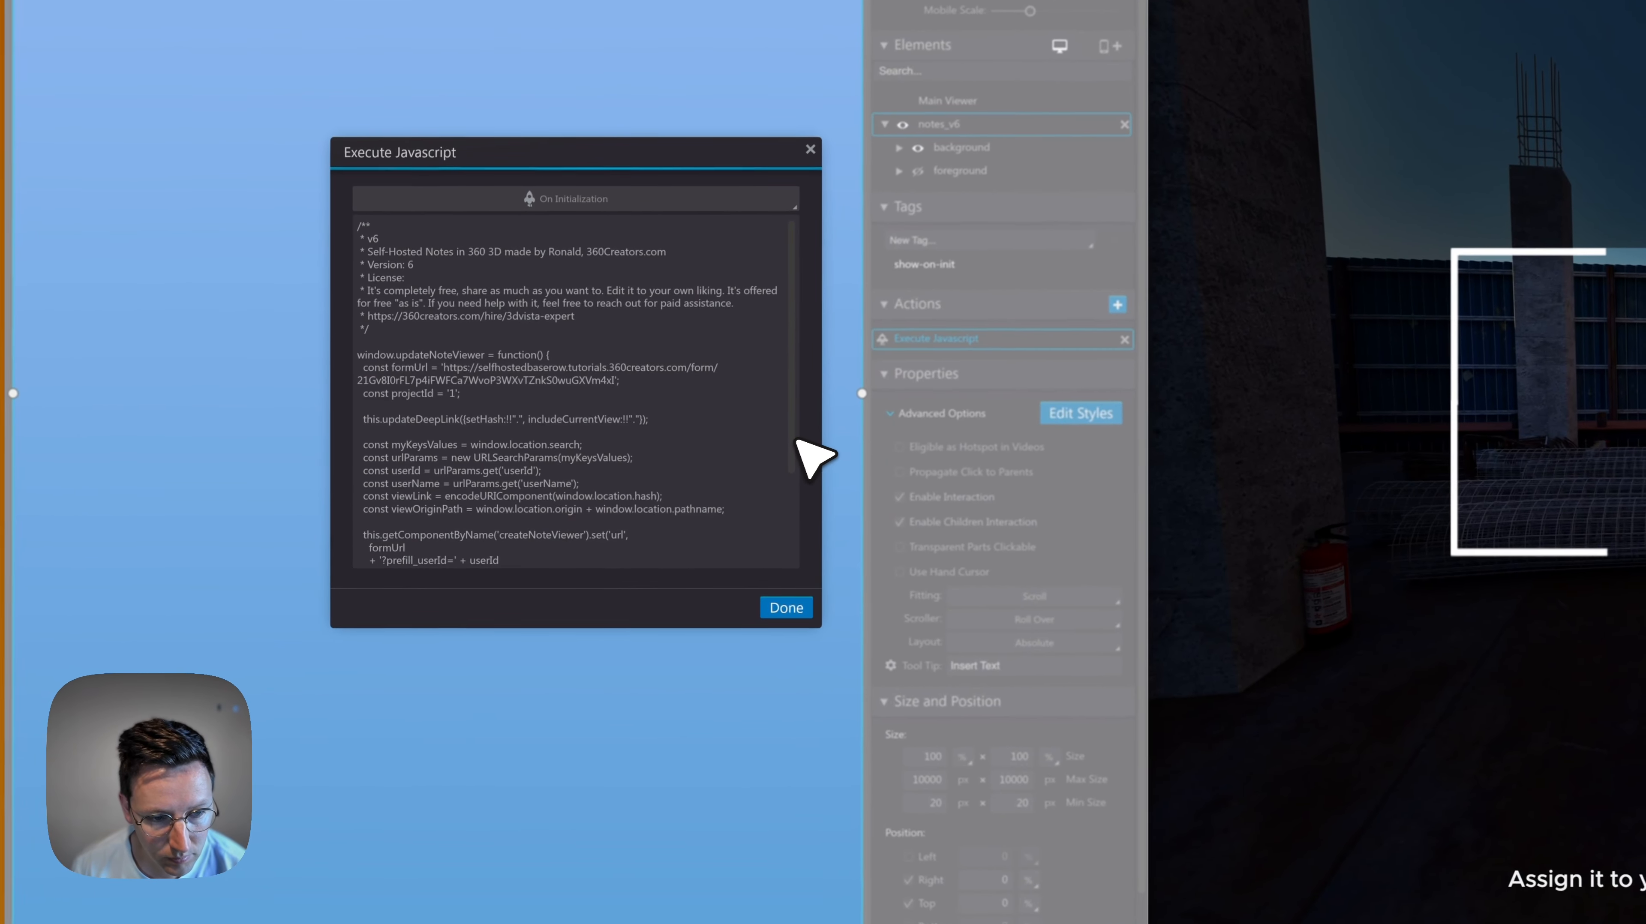
Examine the form URL's prefill parameters at the end of the script, especially the value passed to prefill_userName
drag(620, 501, 623, 552)
drag(820, 541, 815, 577)
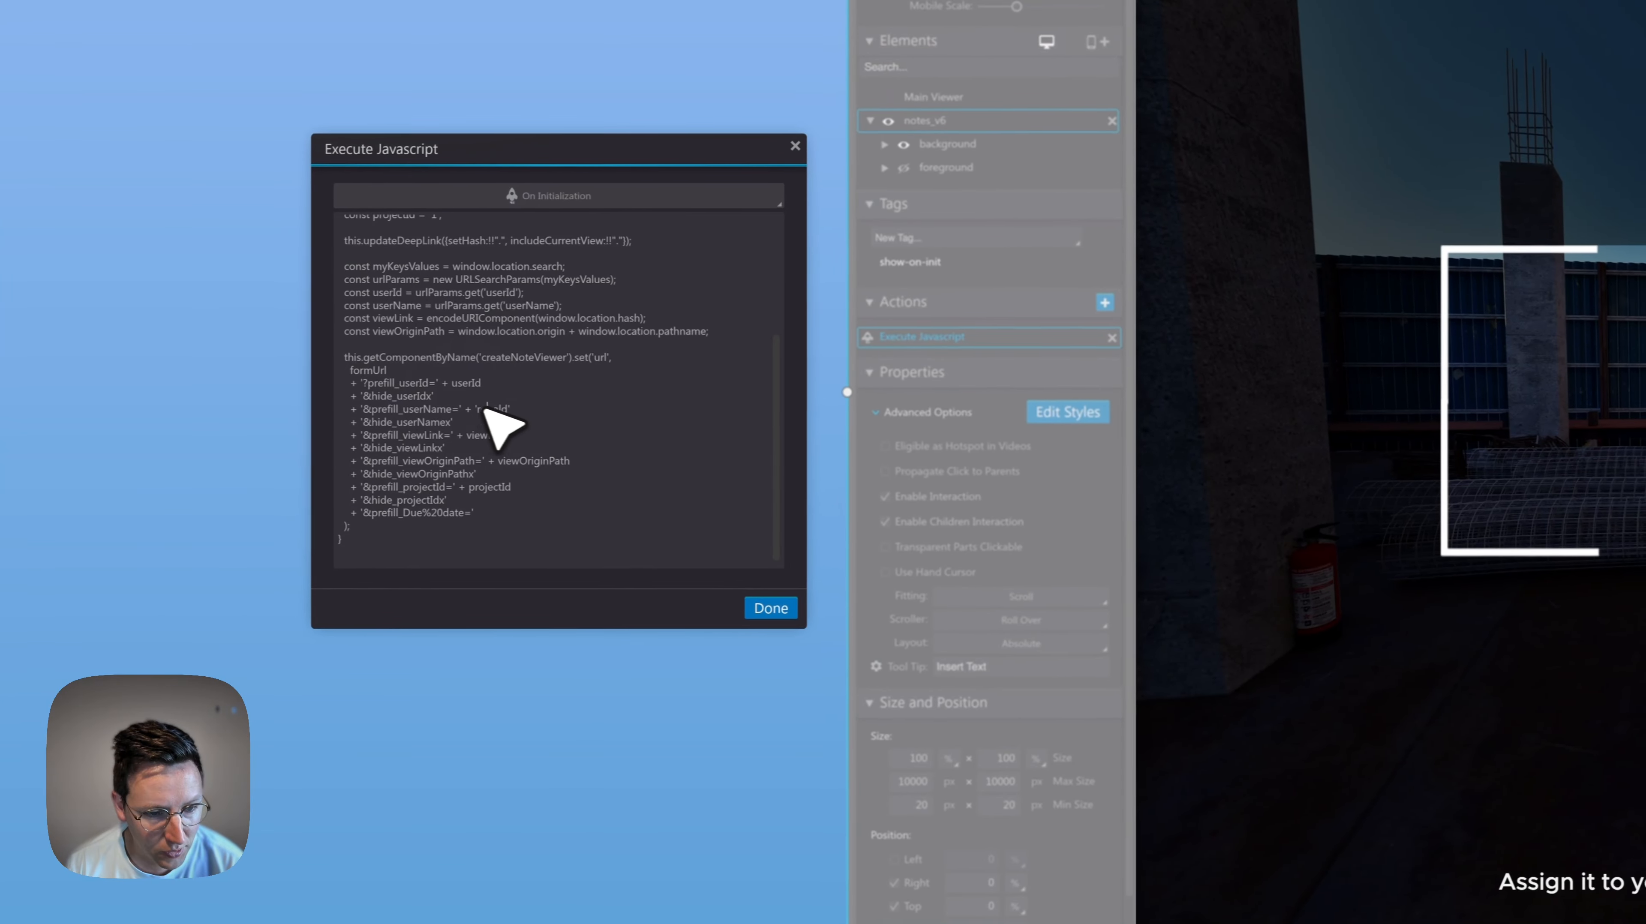
double_click(520, 408)
click(502, 410)
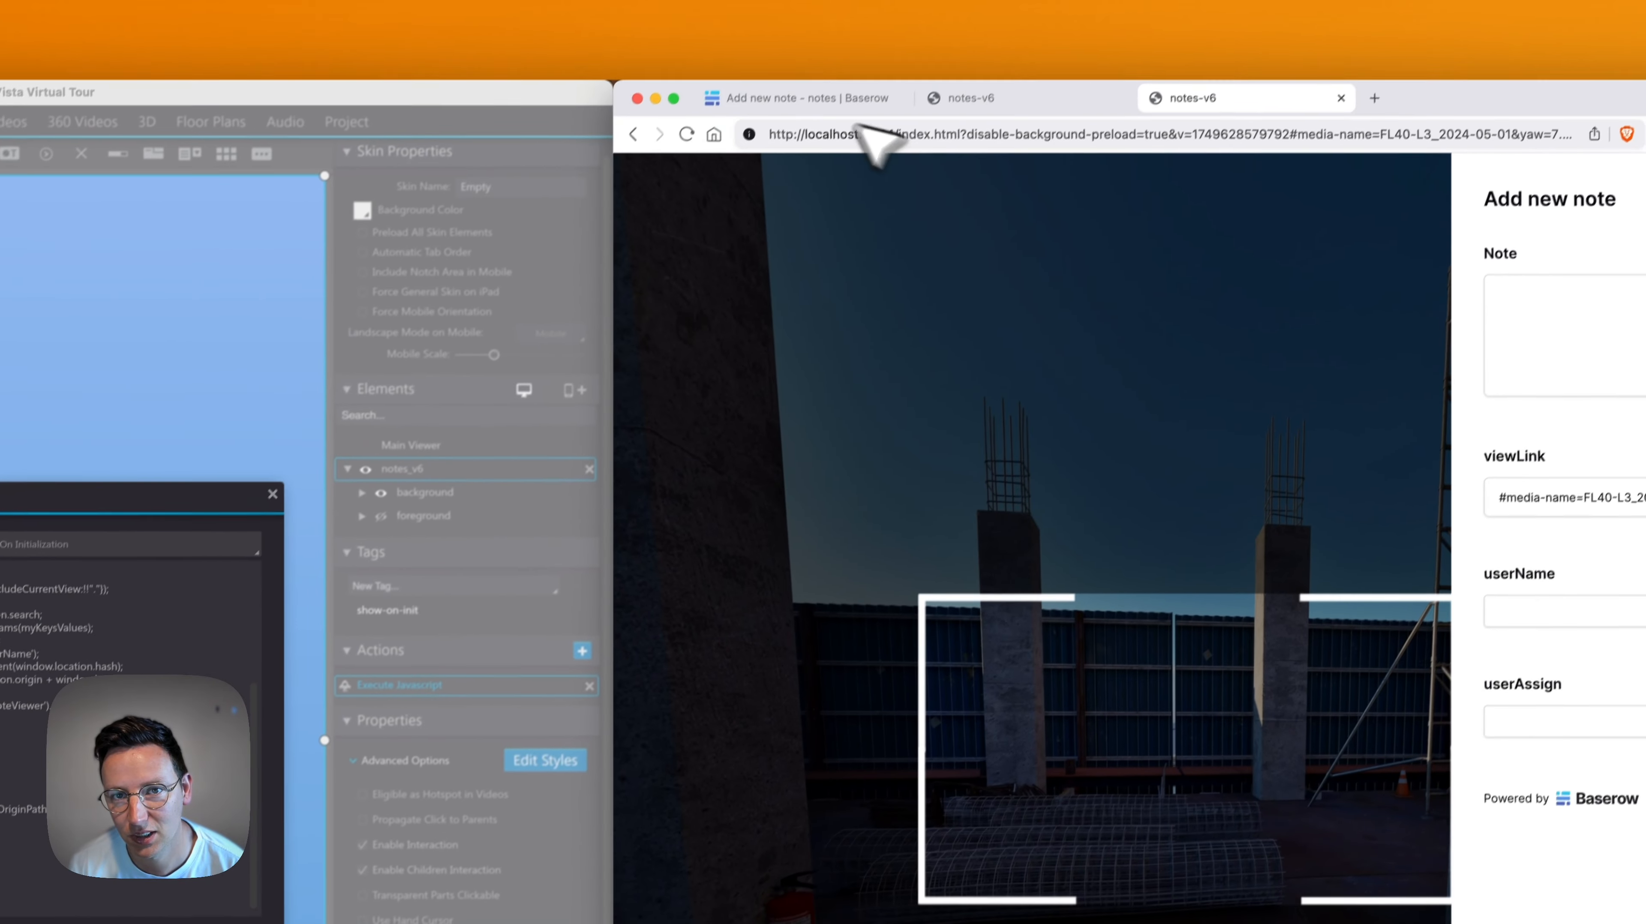
Switch to the Baserow browser tab, open the users table and dismiss the save-login prompt
click(802, 114)
click(621, 513)
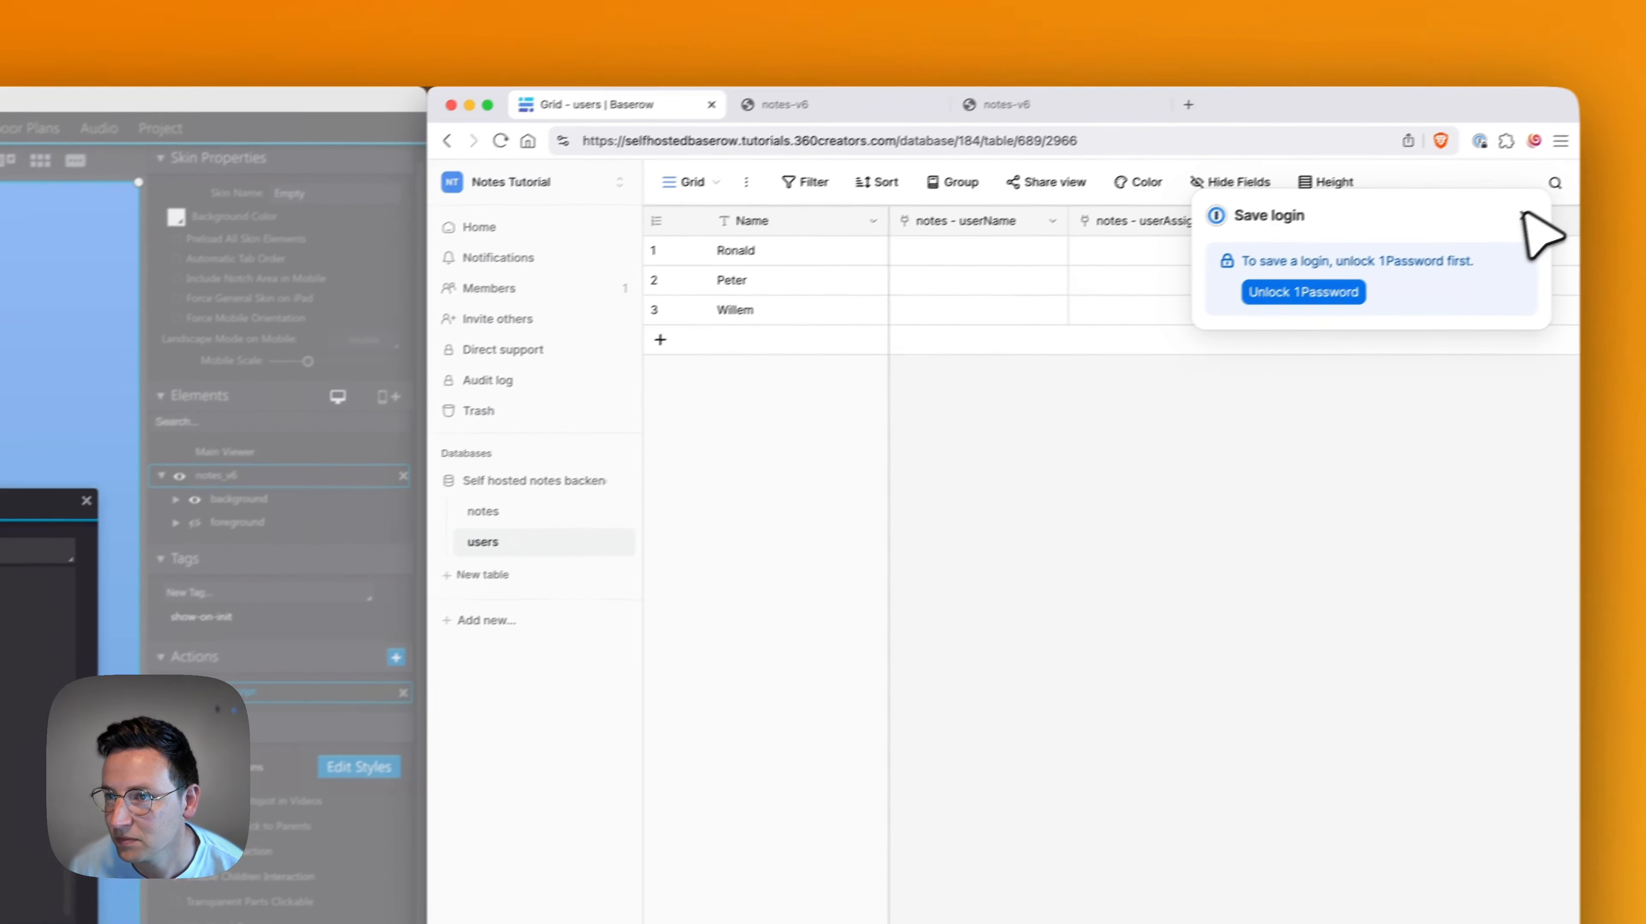
click(1635, 170)
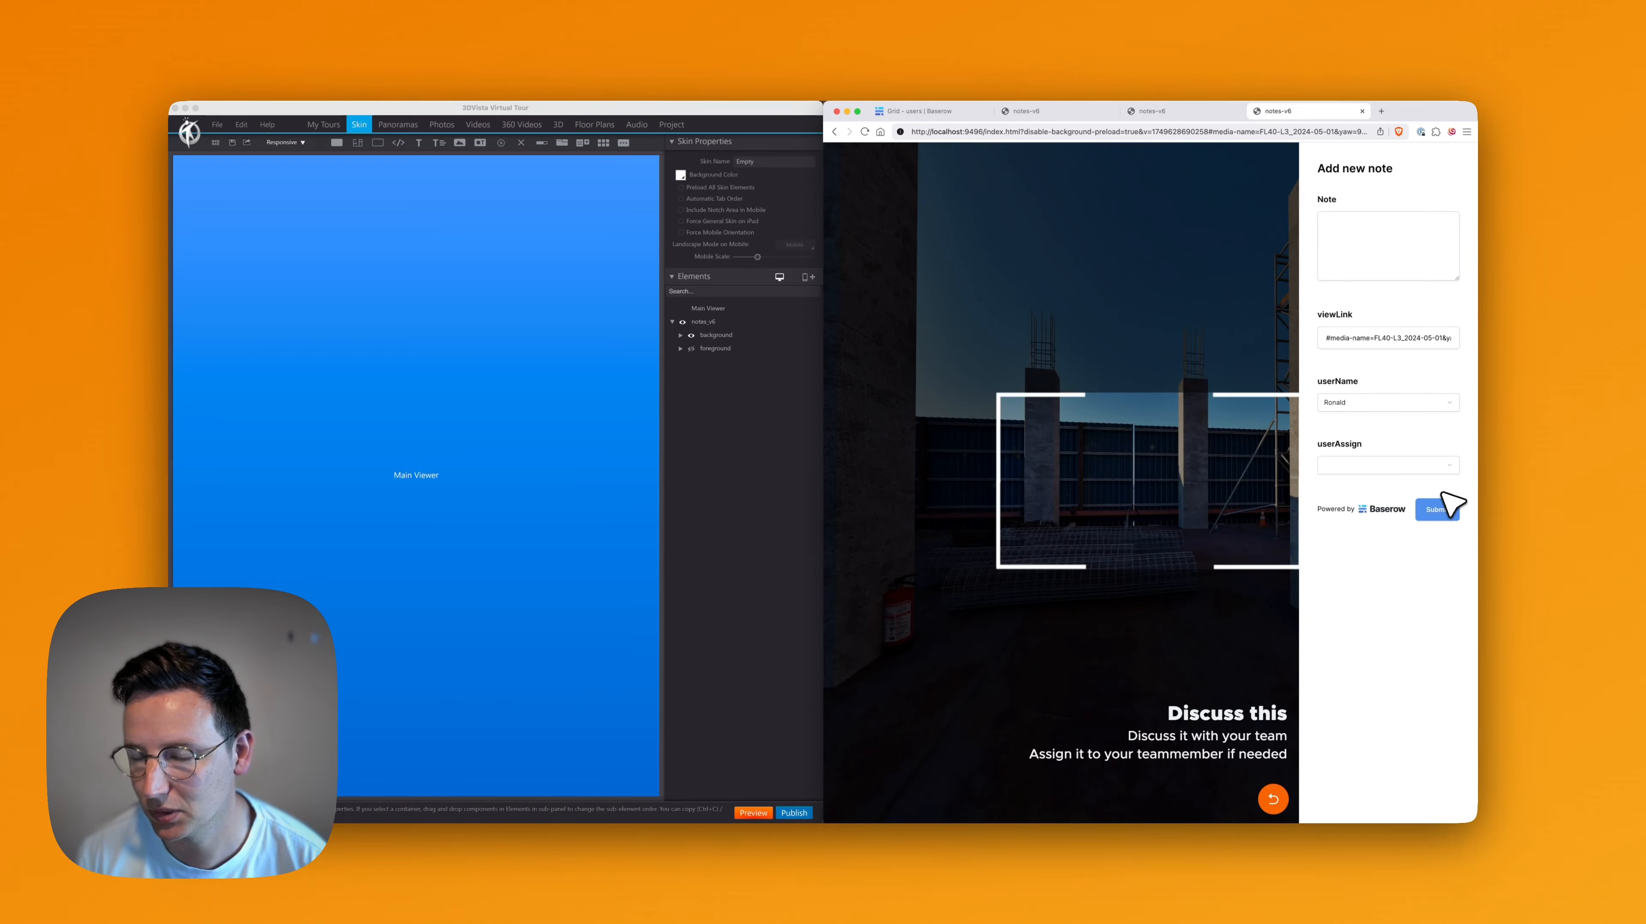
Fill in the "Add new note" form with the note "Testnote!" and a smiley, assign it to a team member, and submit it
click(1391, 234)
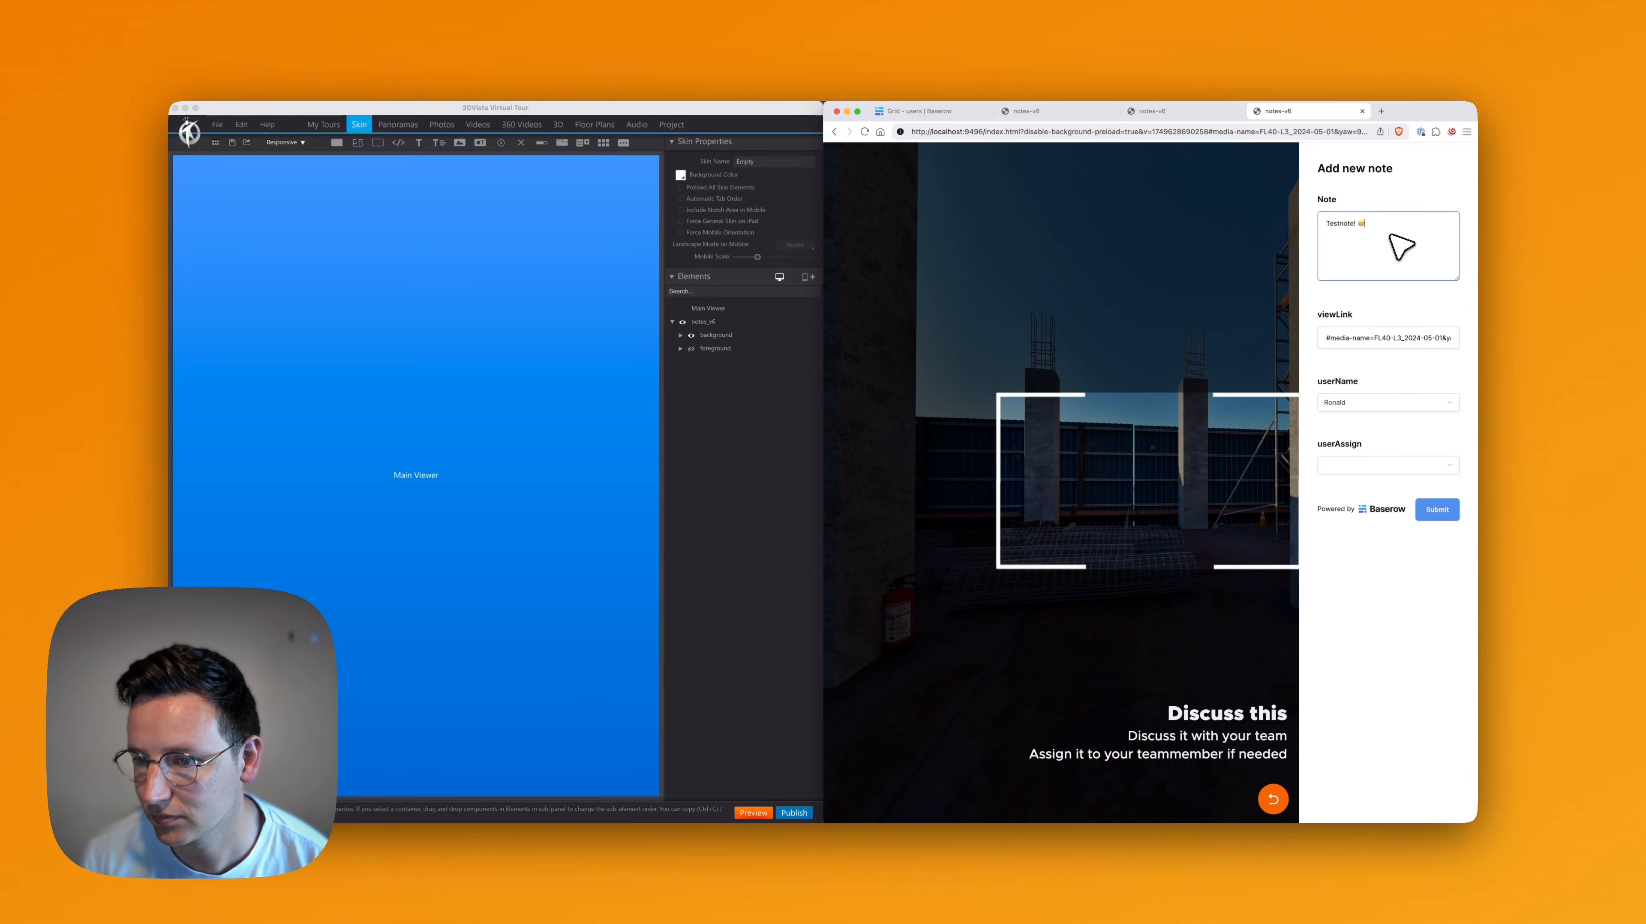
click(1353, 466)
click(1352, 518)
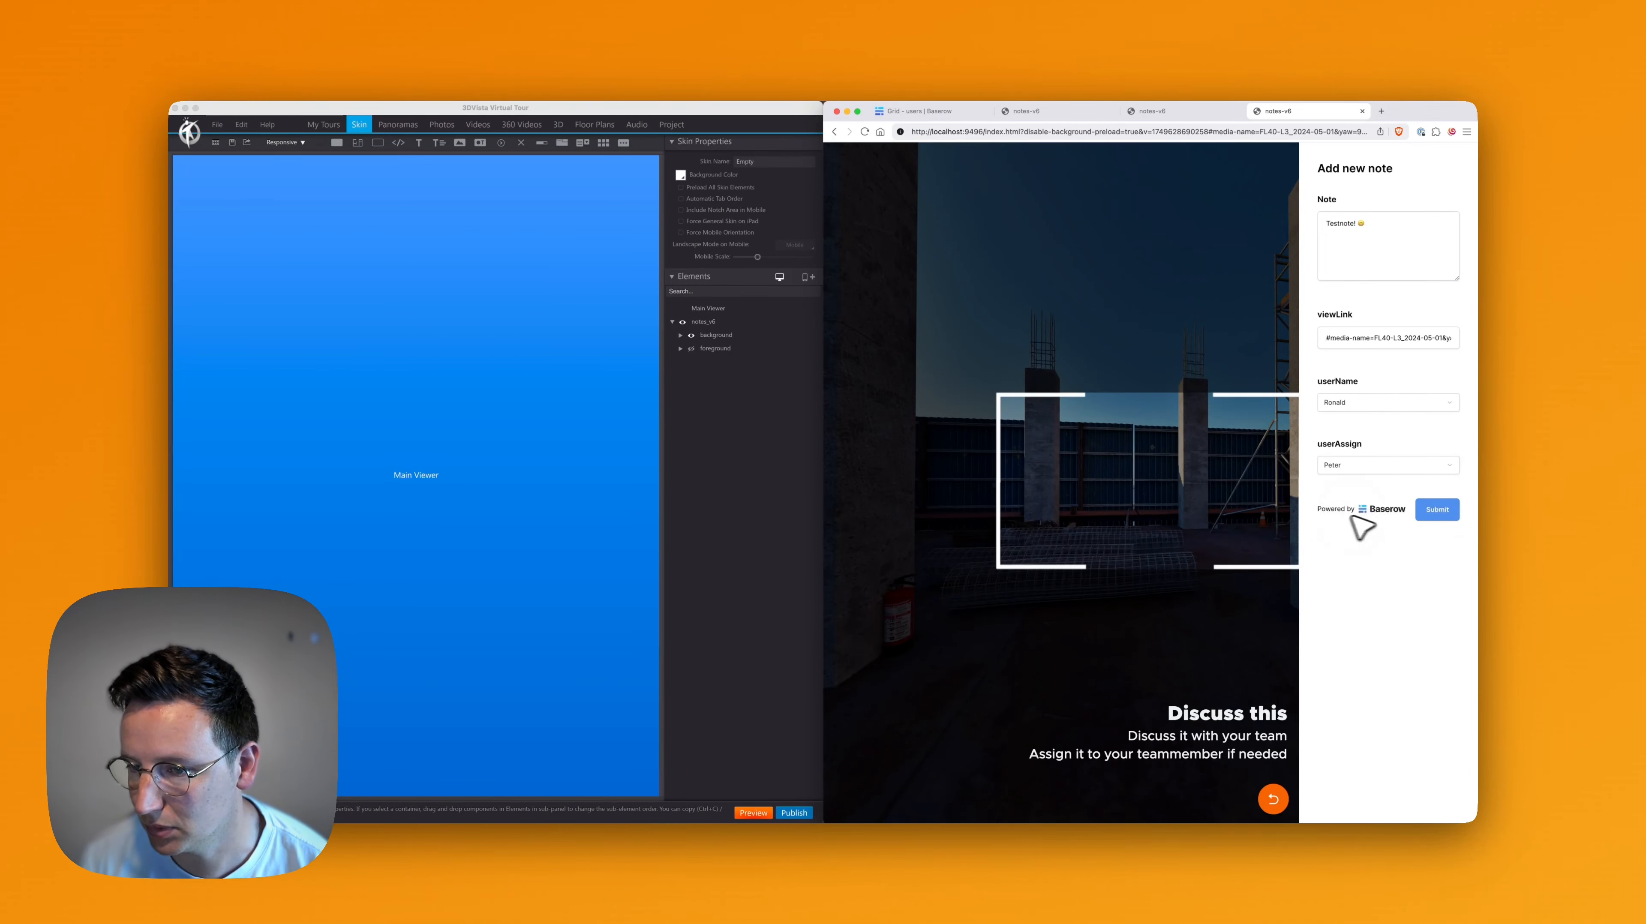
click(1441, 515)
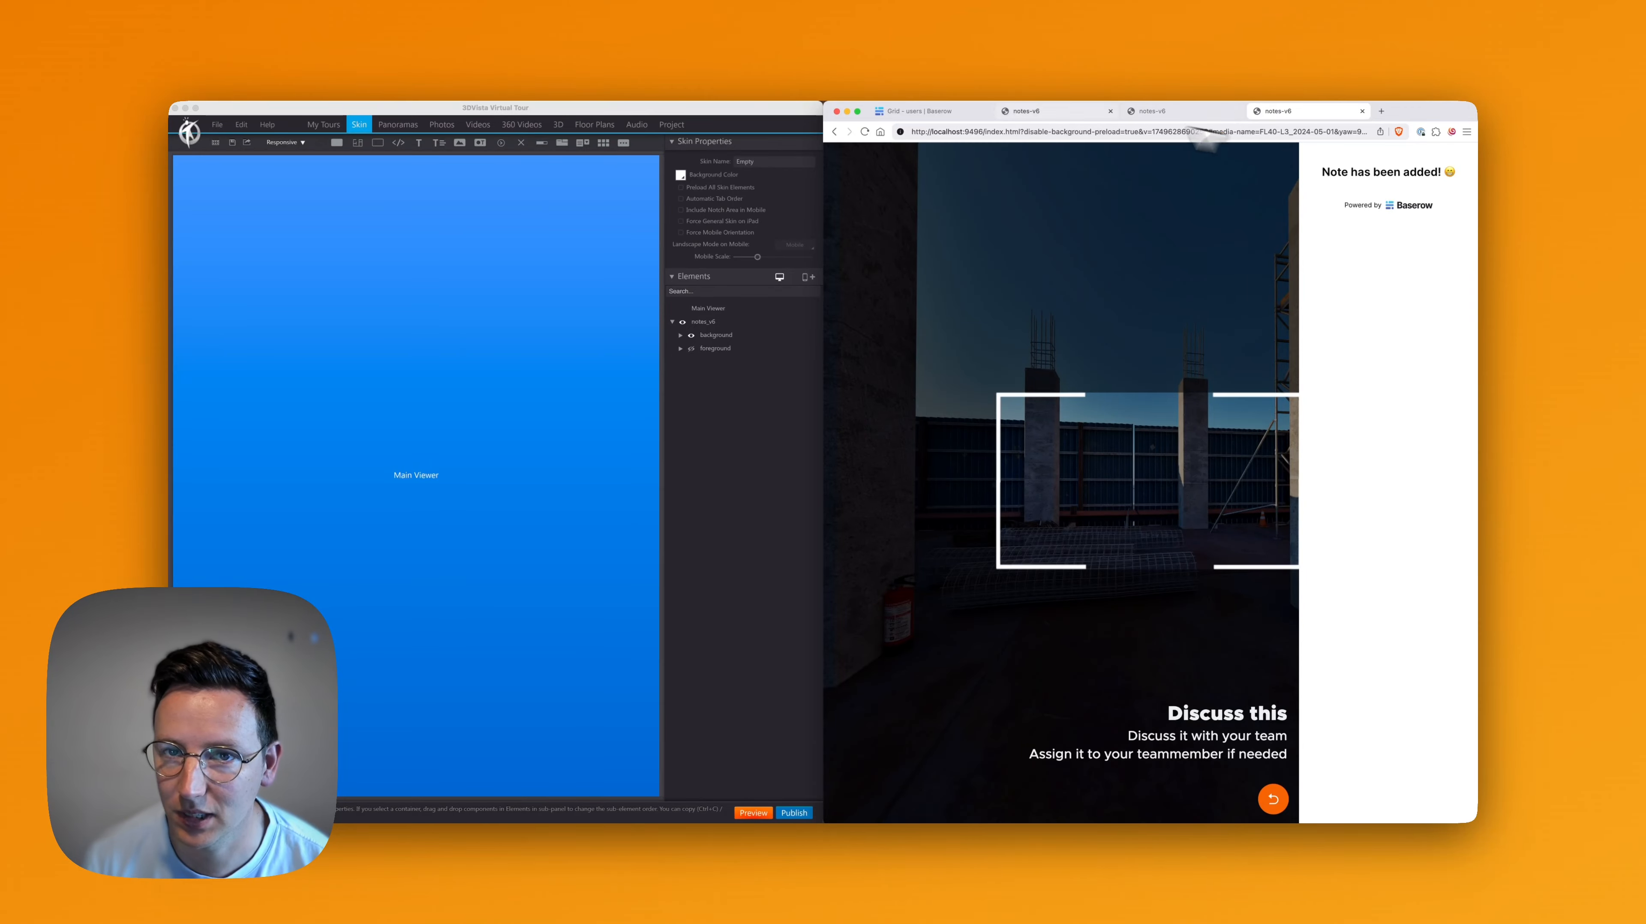
Switch to the Baserow tab, check the form submission notification and inspect the submitted note in the notes table's Grid view
click(948, 116)
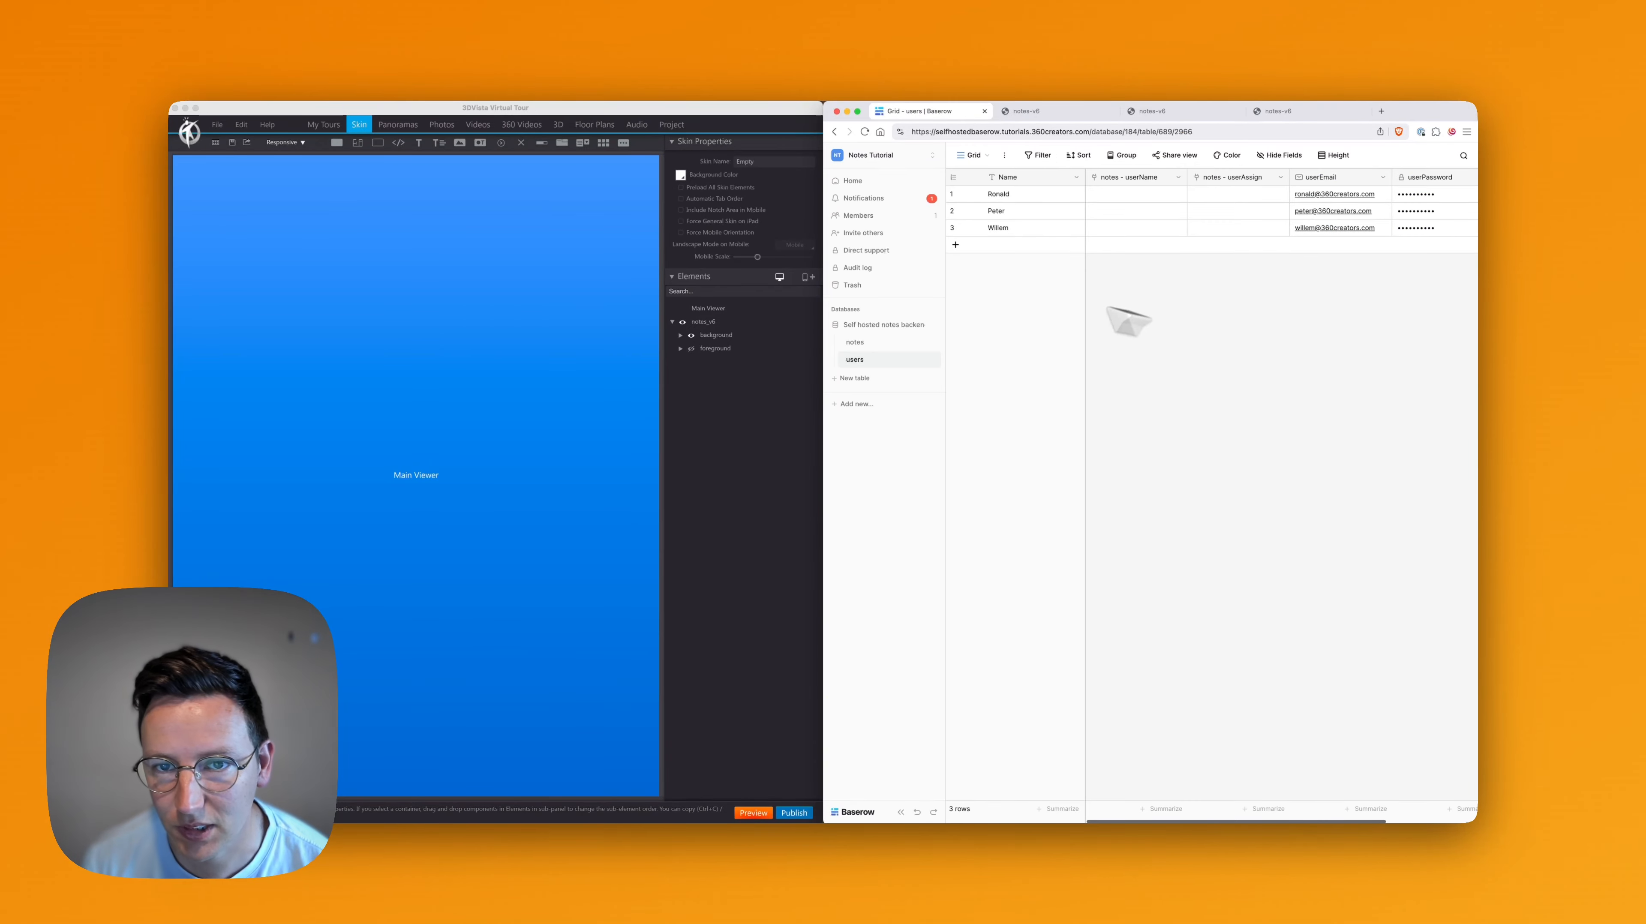
click(881, 201)
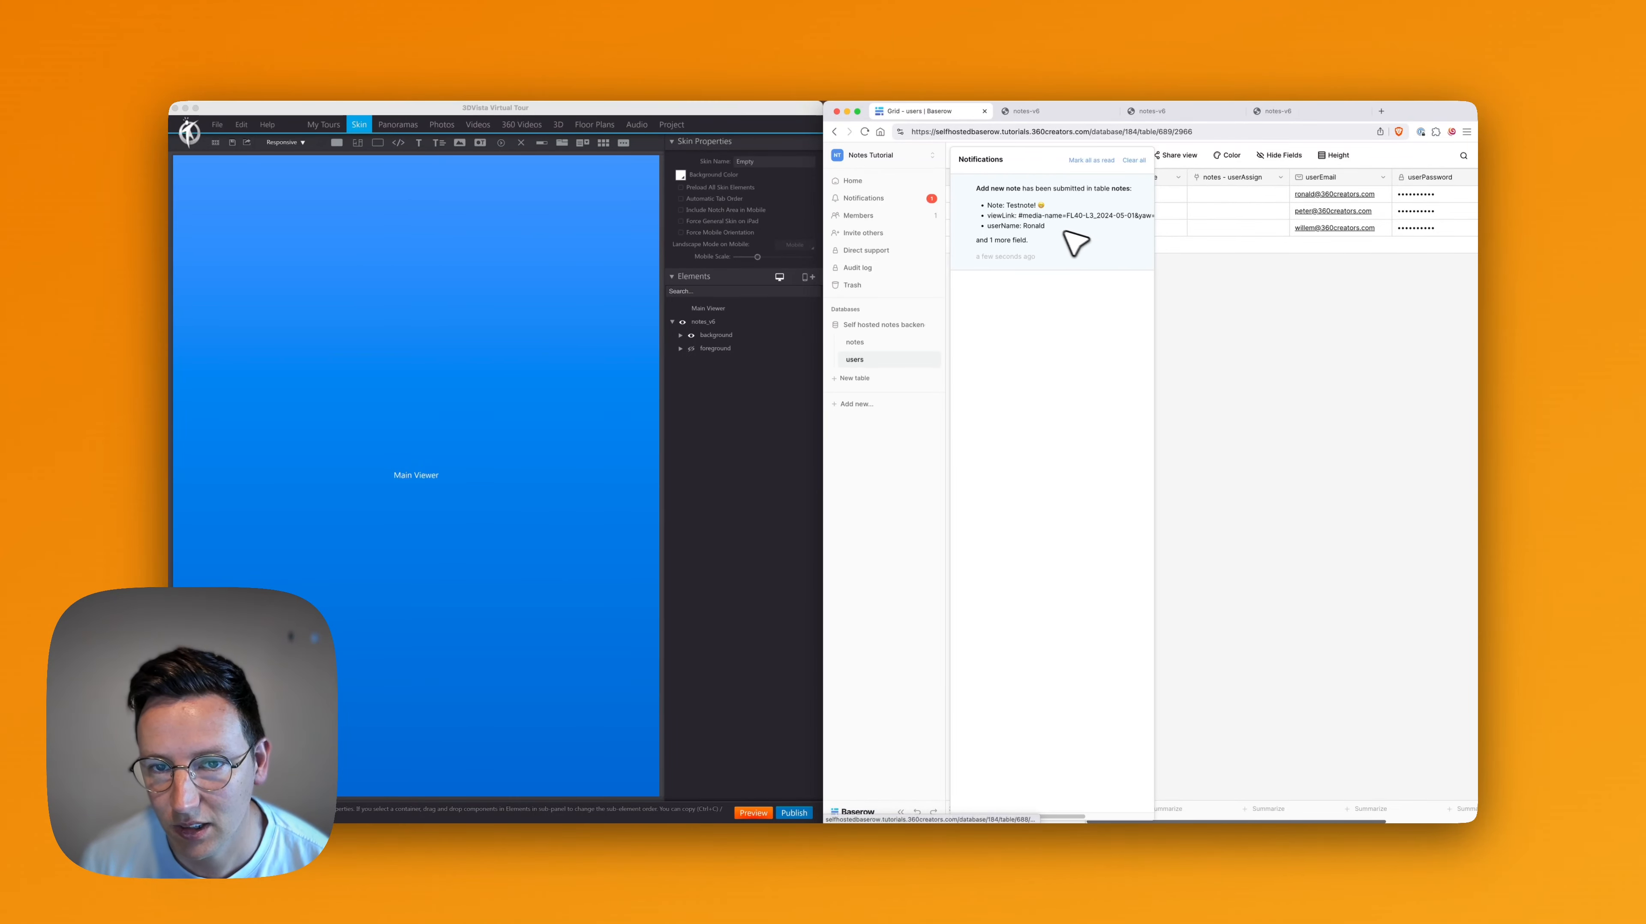
click(1341, 463)
click(873, 343)
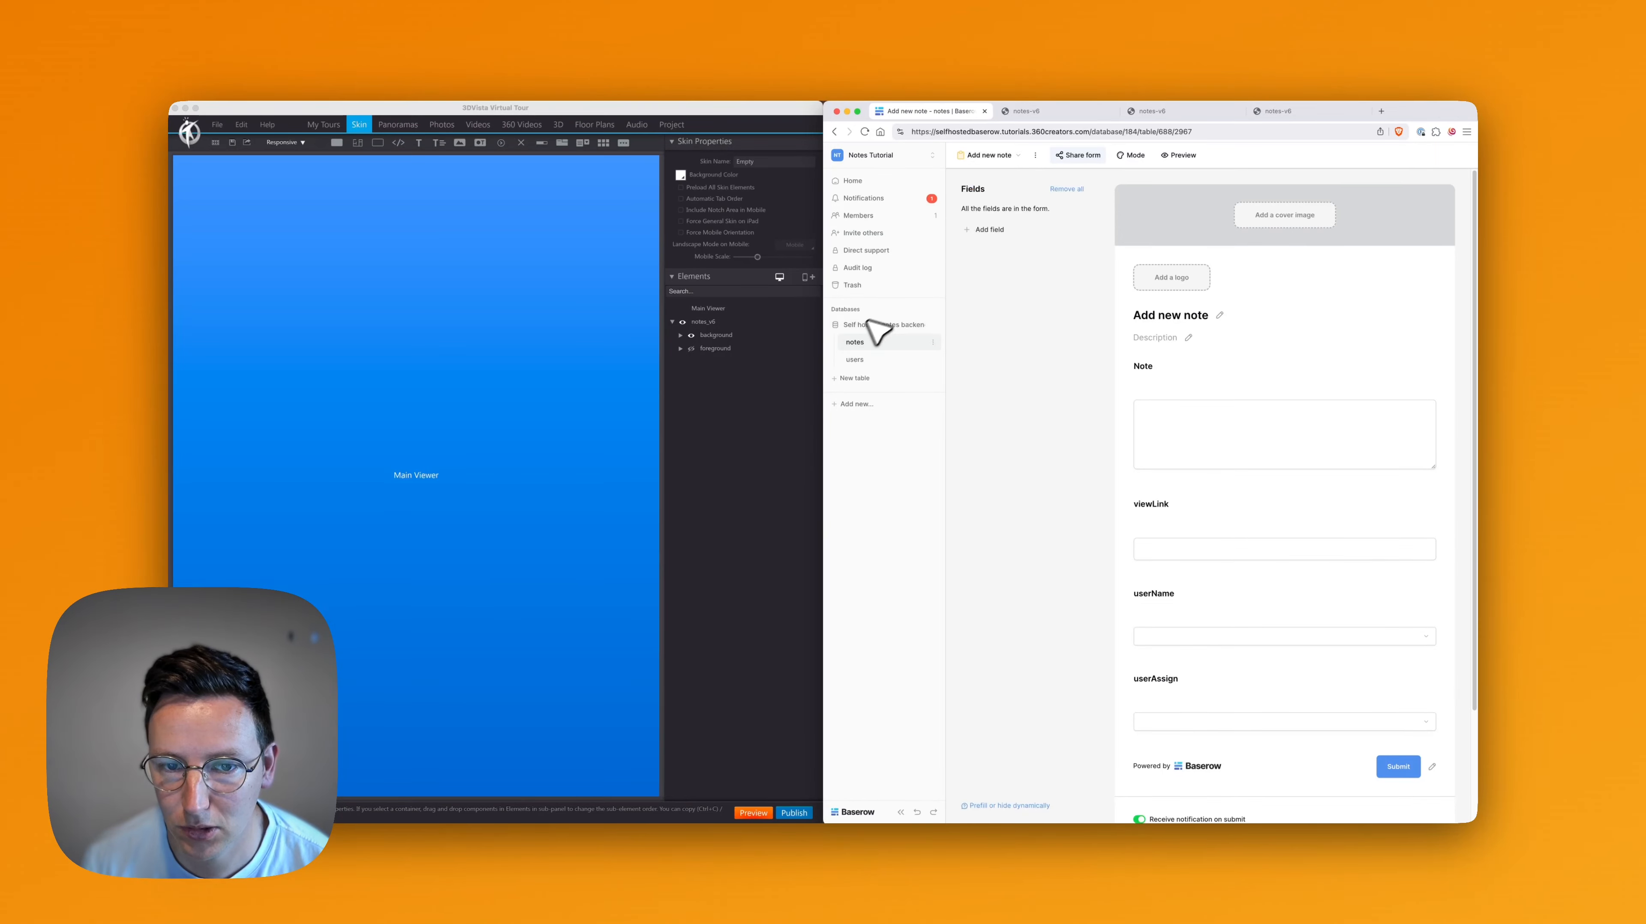
click(989, 155)
click(995, 223)
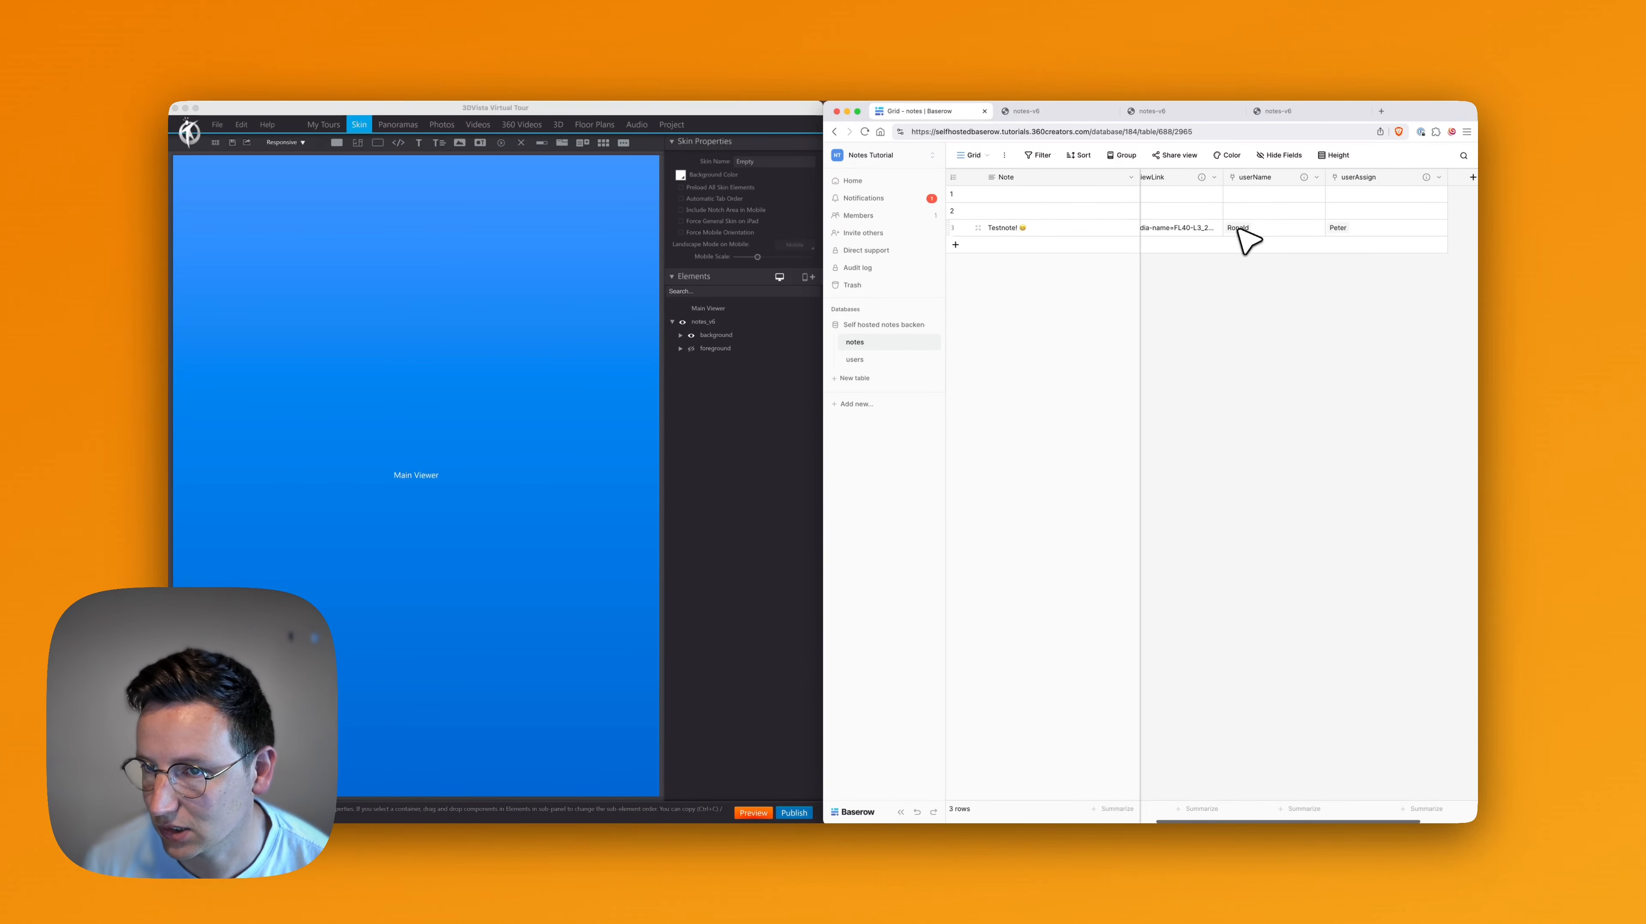
scroll(1242, 237, left, 1)
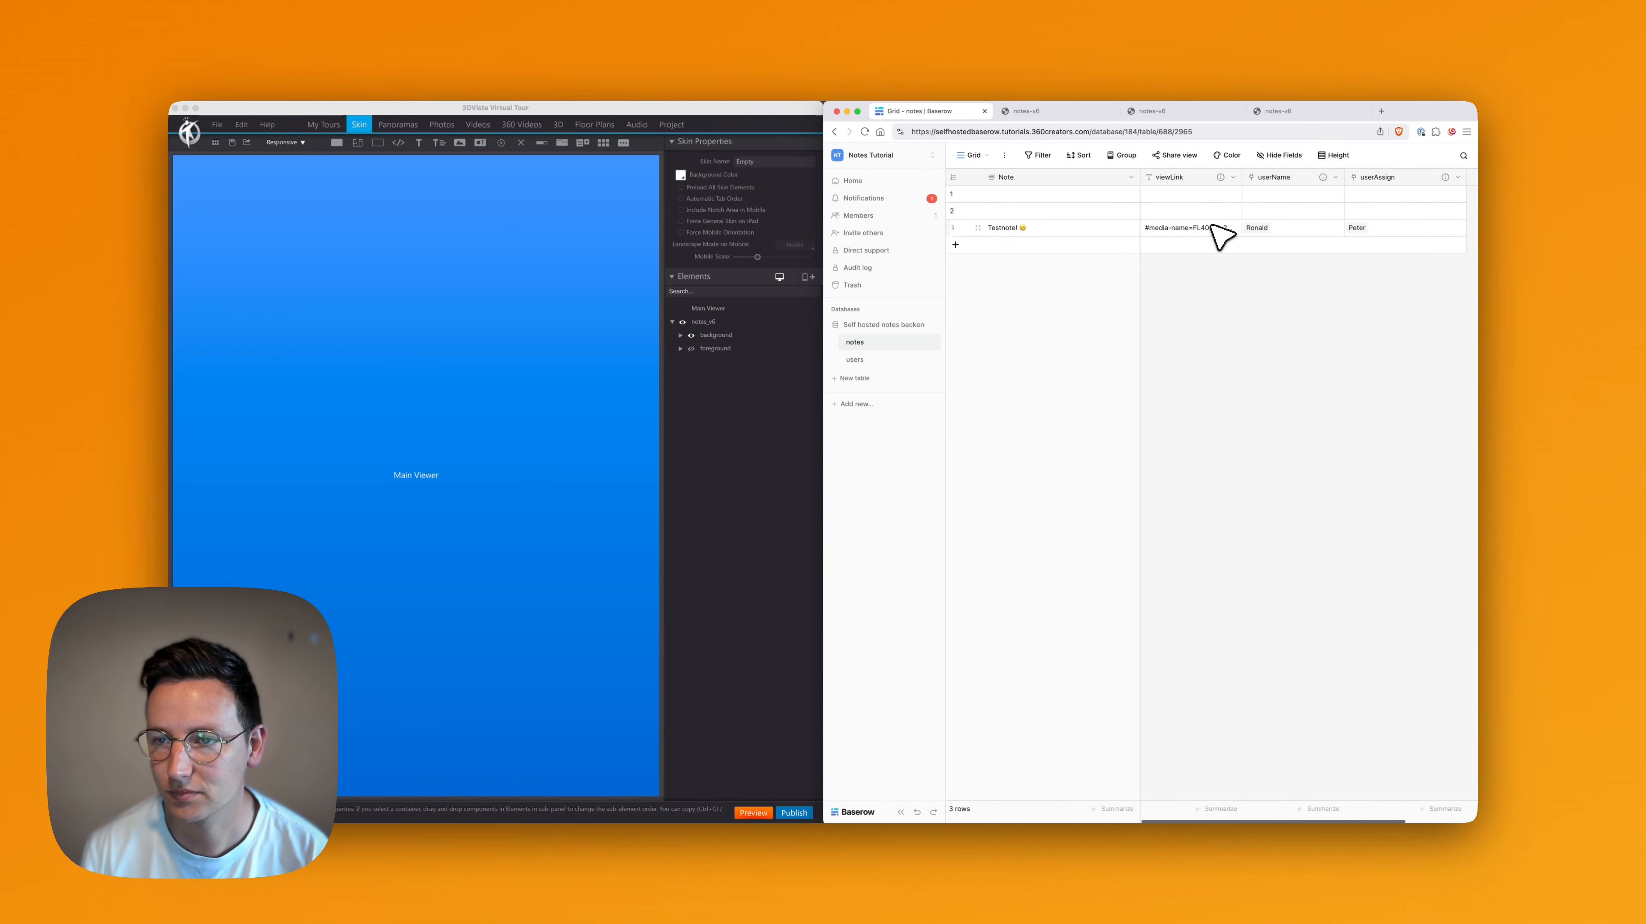
Switch to 3DVista, reopen the Execute Javascript action of notes_v6 and remove the trailing x from the hide_userName parameter
click(691, 416)
click(704, 323)
double_click(702, 444)
scroll(432, 488, down, 5)
click(431, 488)
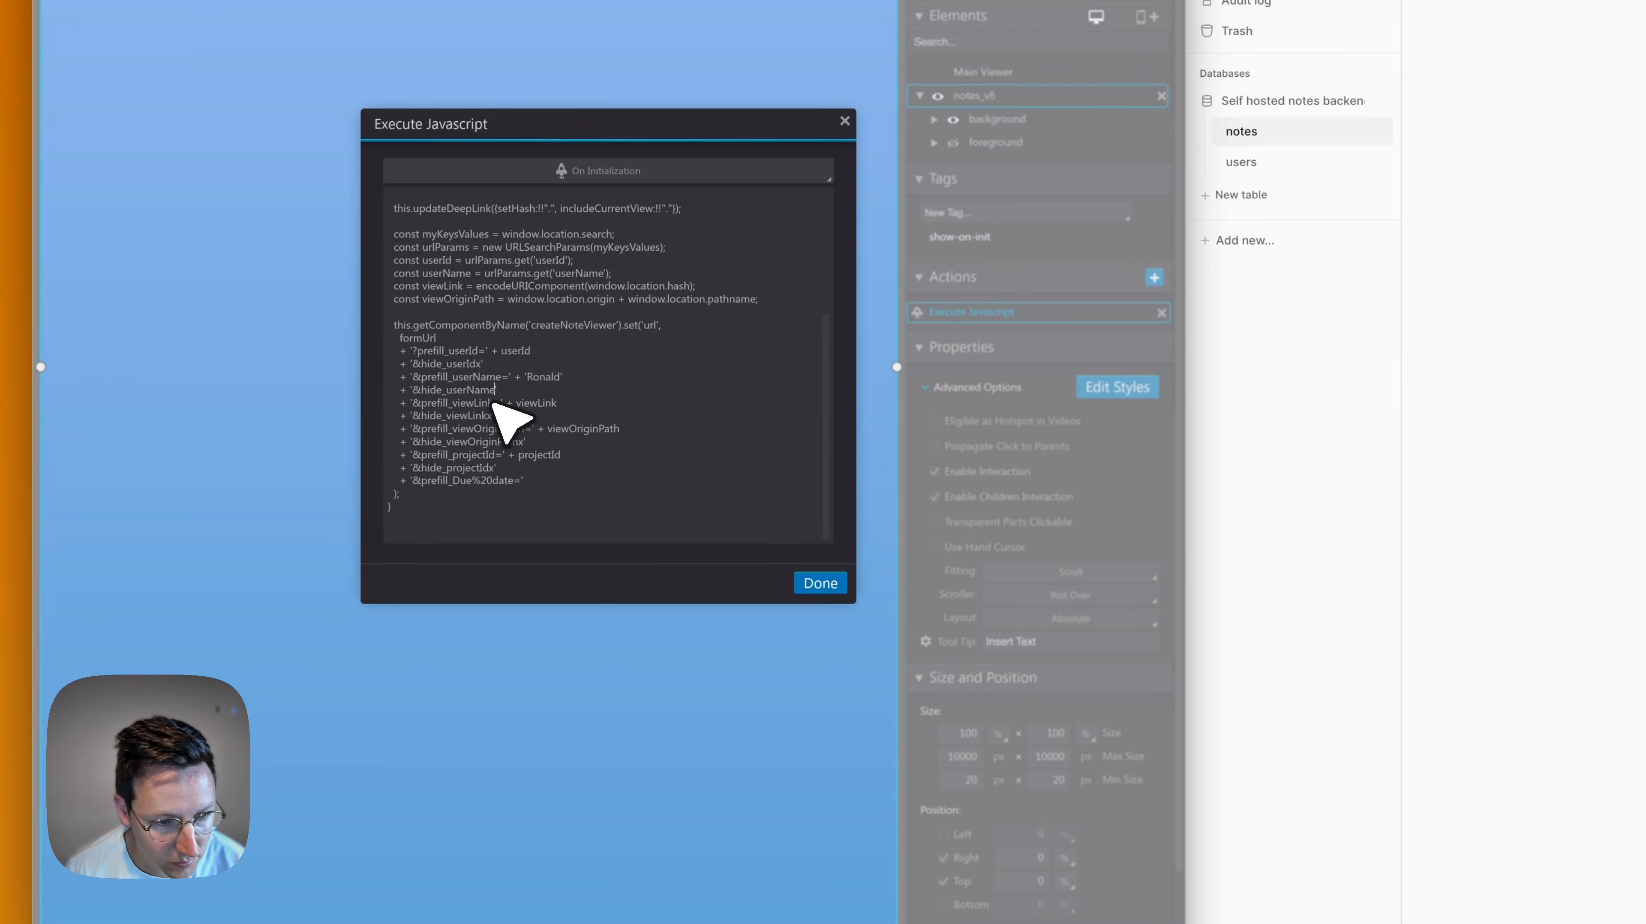
Remove the trailing x from the hide_viewLink and hide_projectId parameters in the form URL and save the script
click(493, 419)
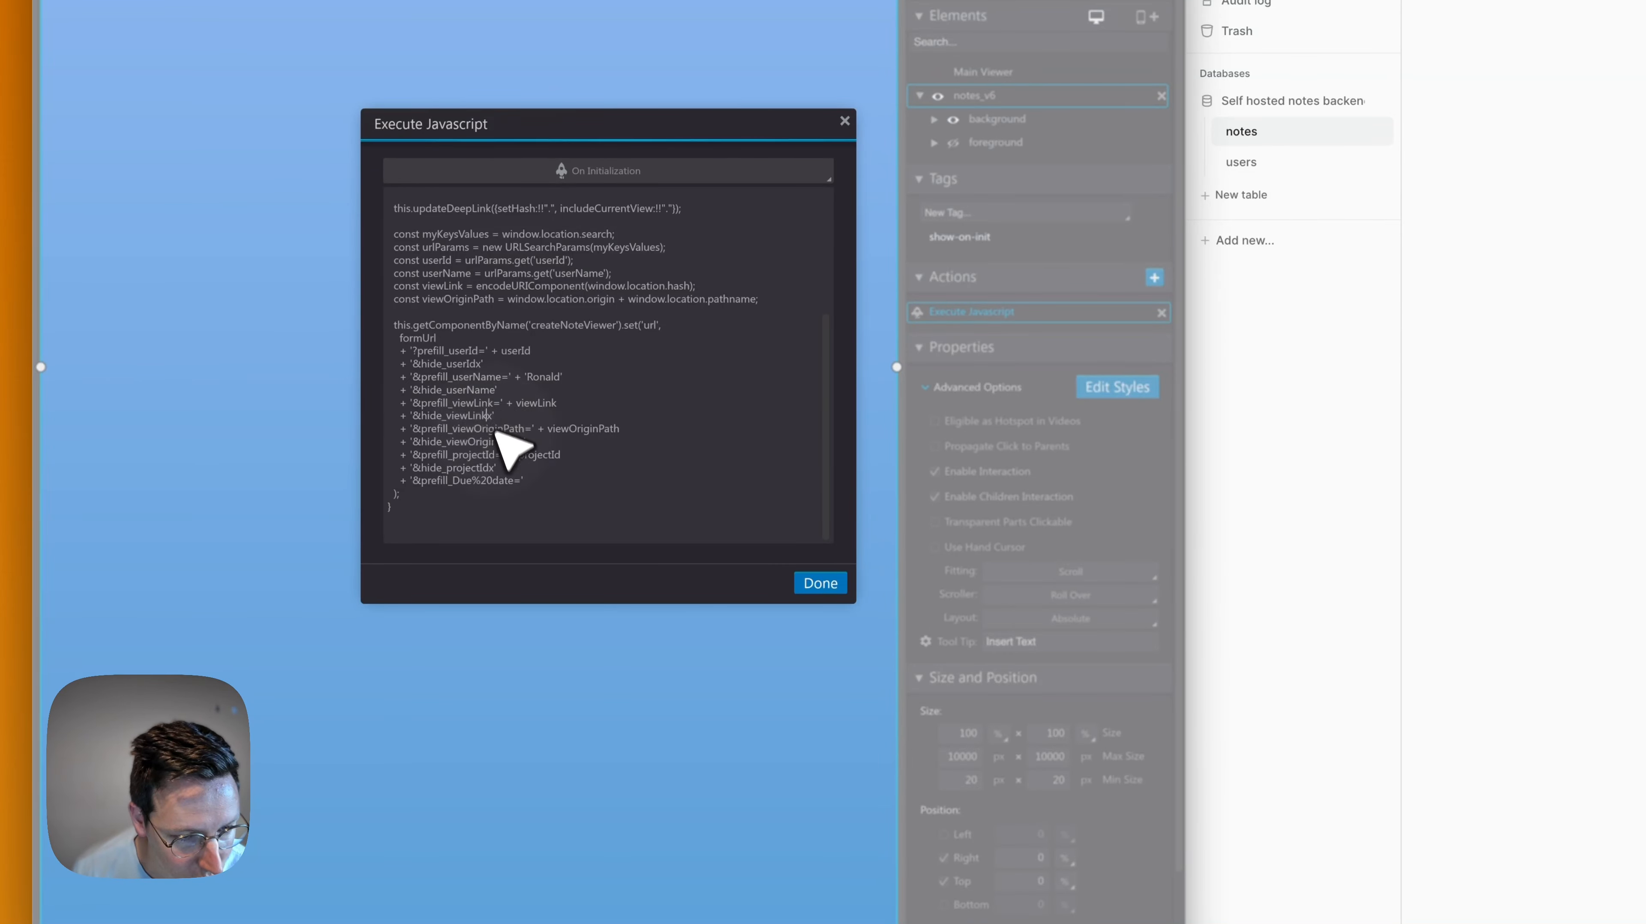
key(BackSpace)
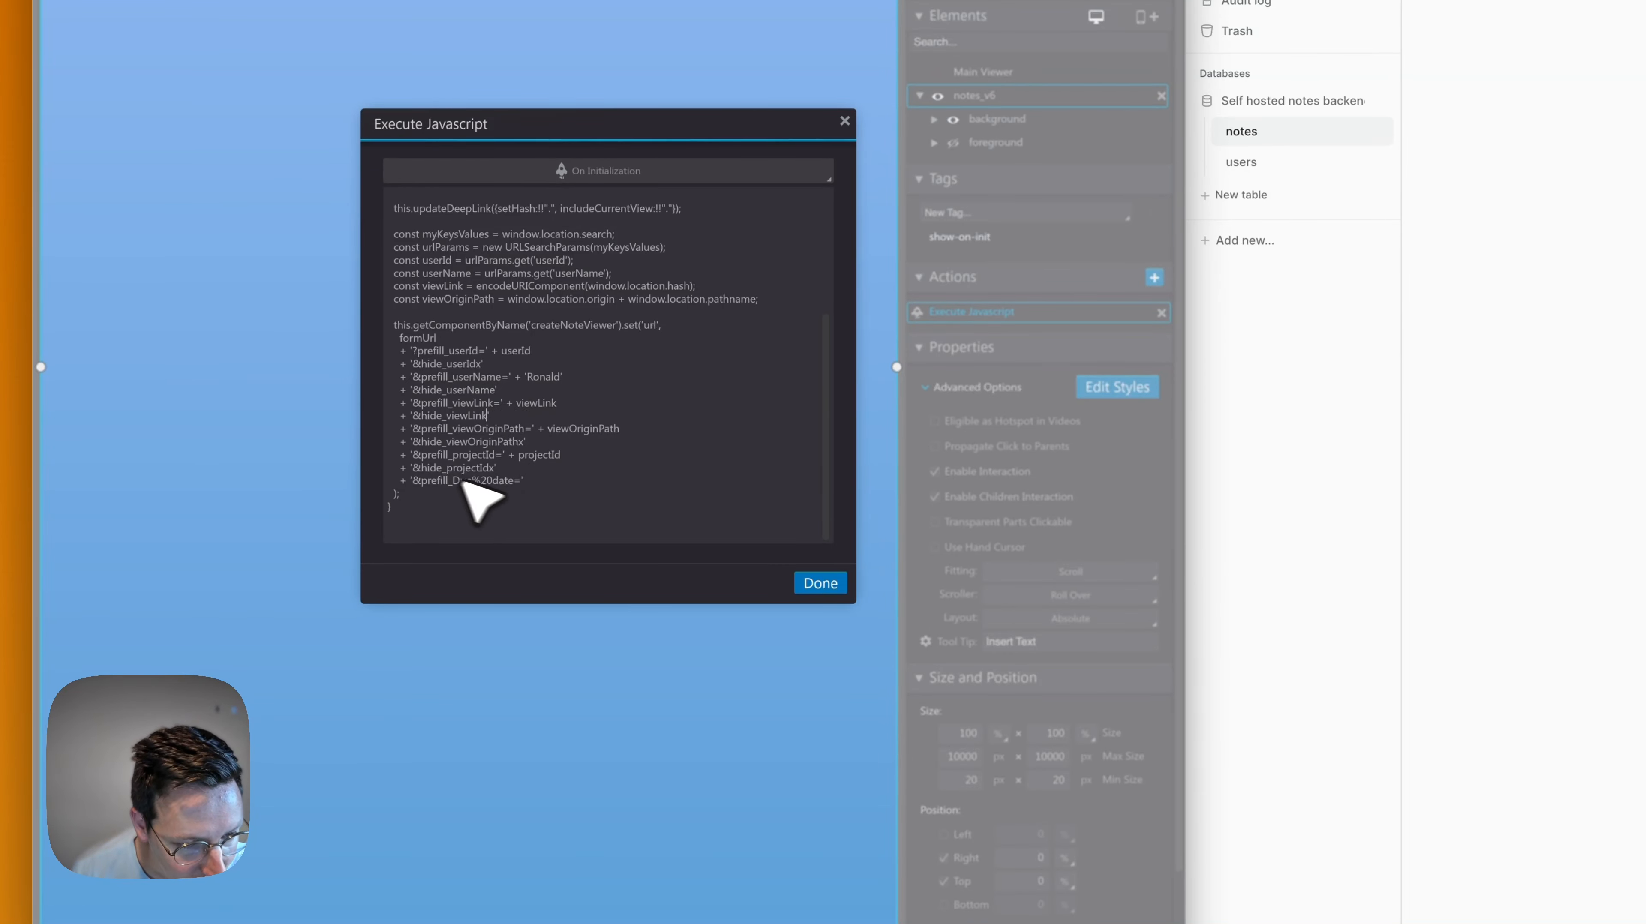
click(495, 470)
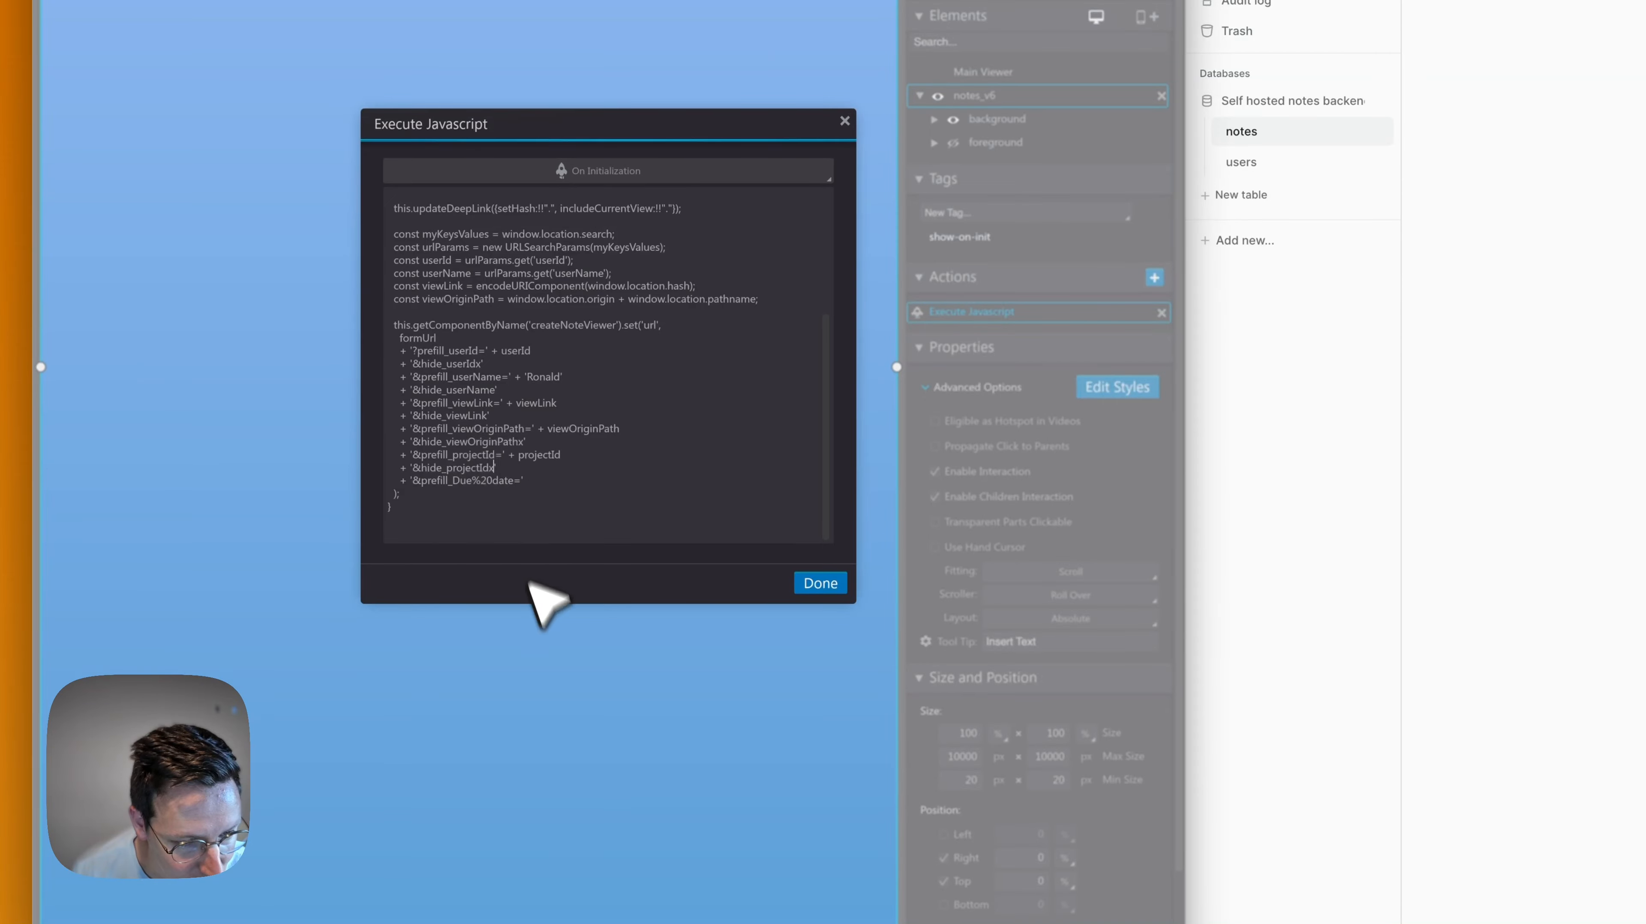
key(BackSpace)
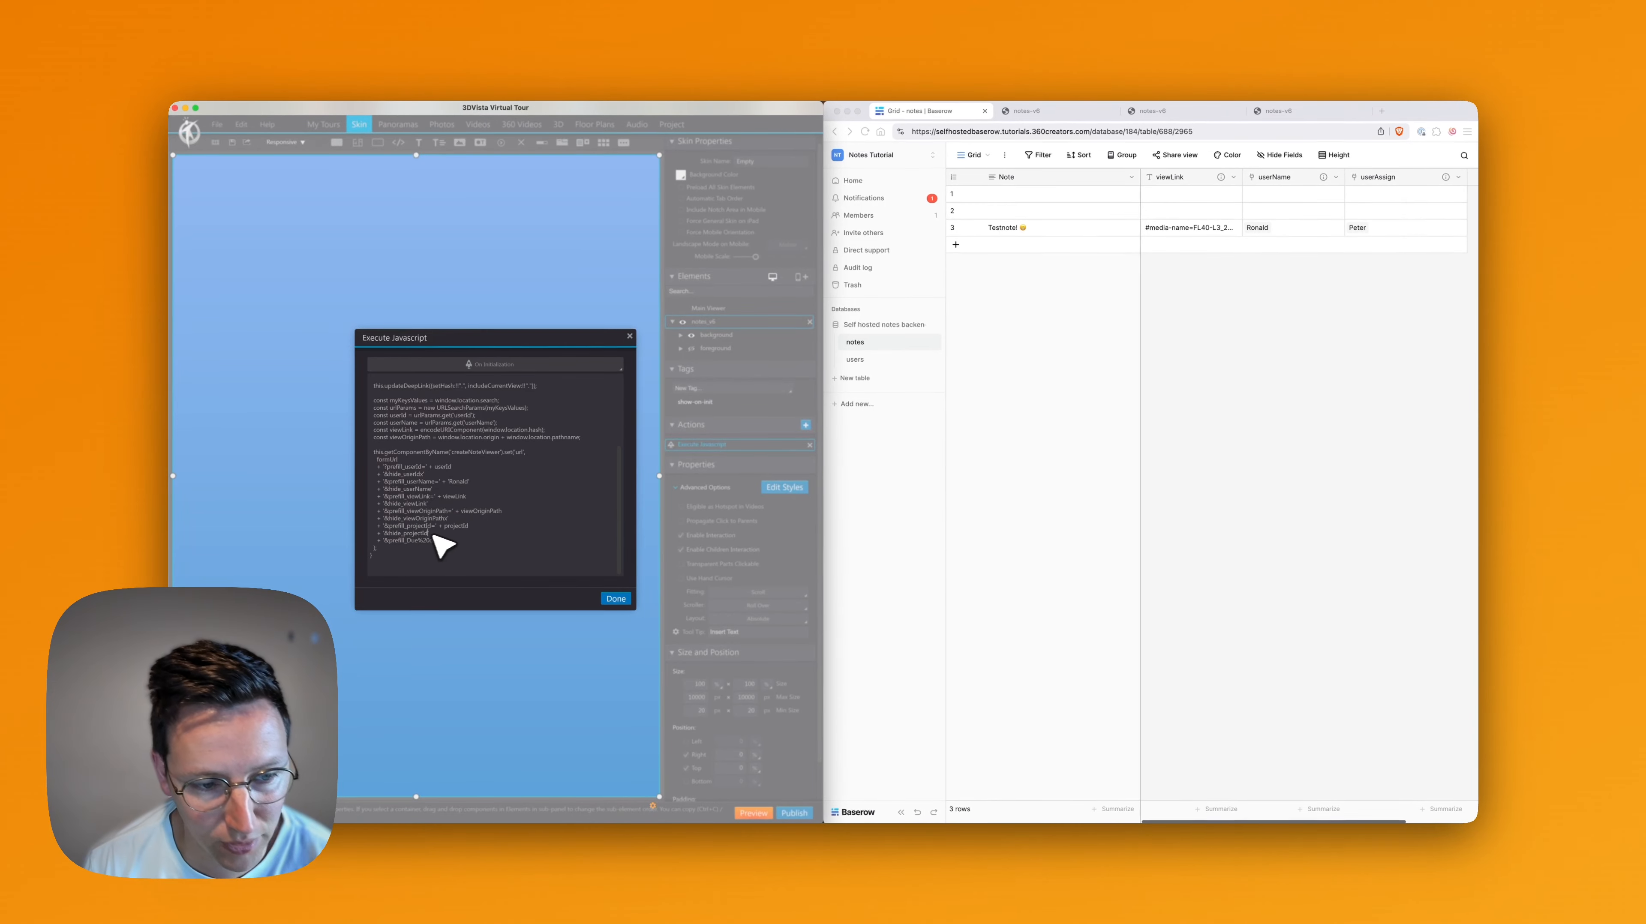
click(616, 599)
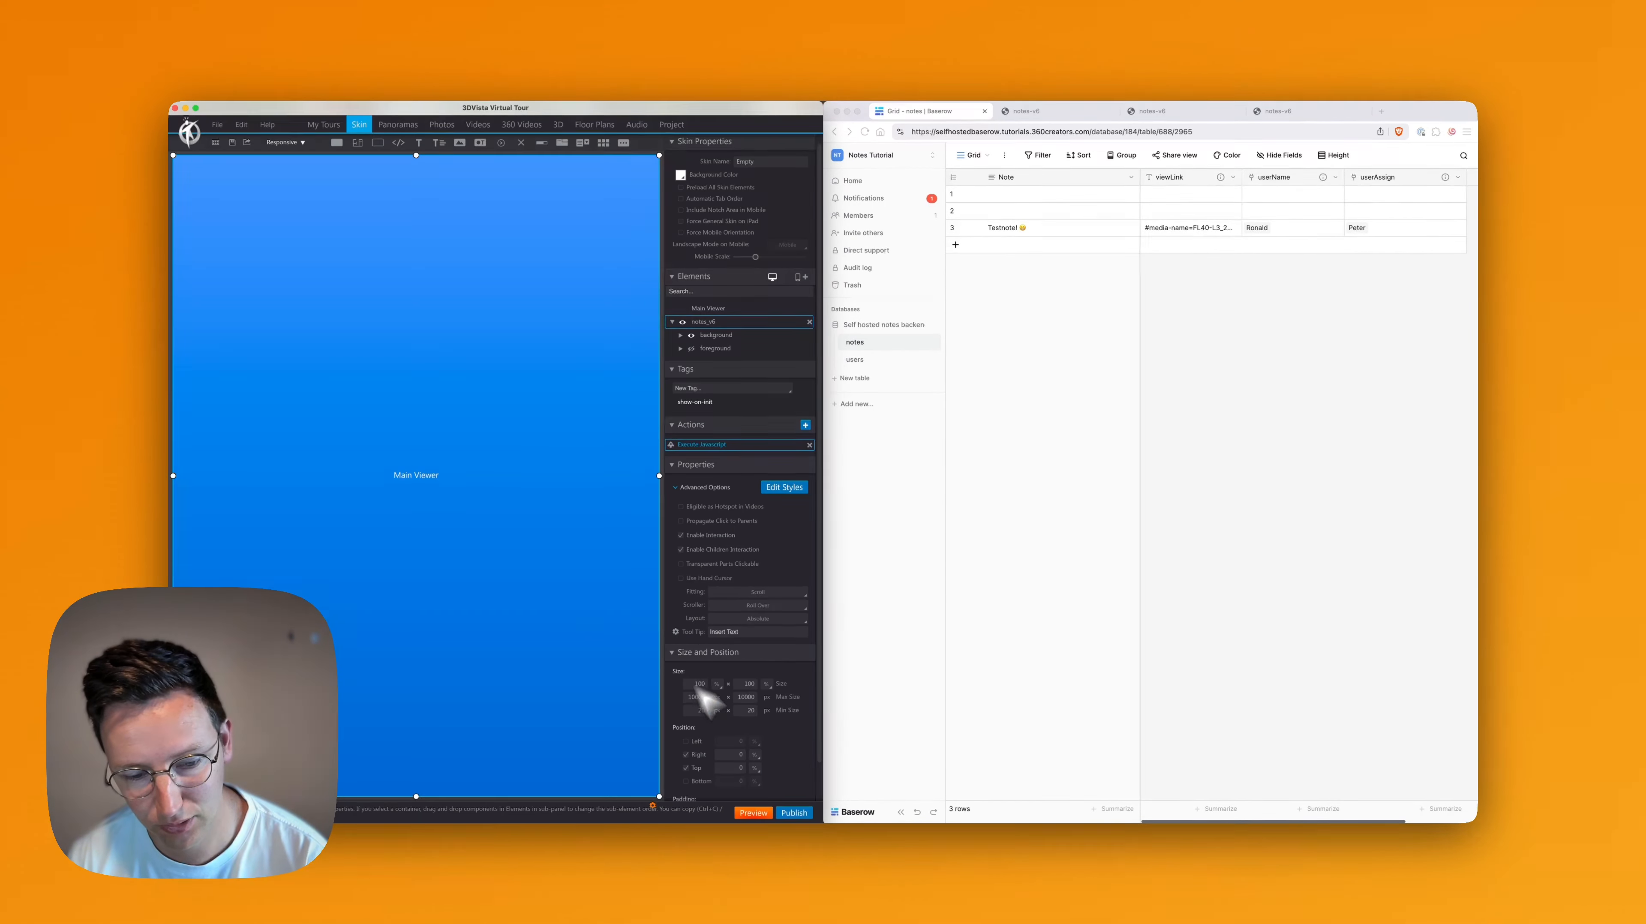
Preview the tour, capture the workbench view, submit the note "Orange cables" assigned to a team member, and return to the tour
click(753, 812)
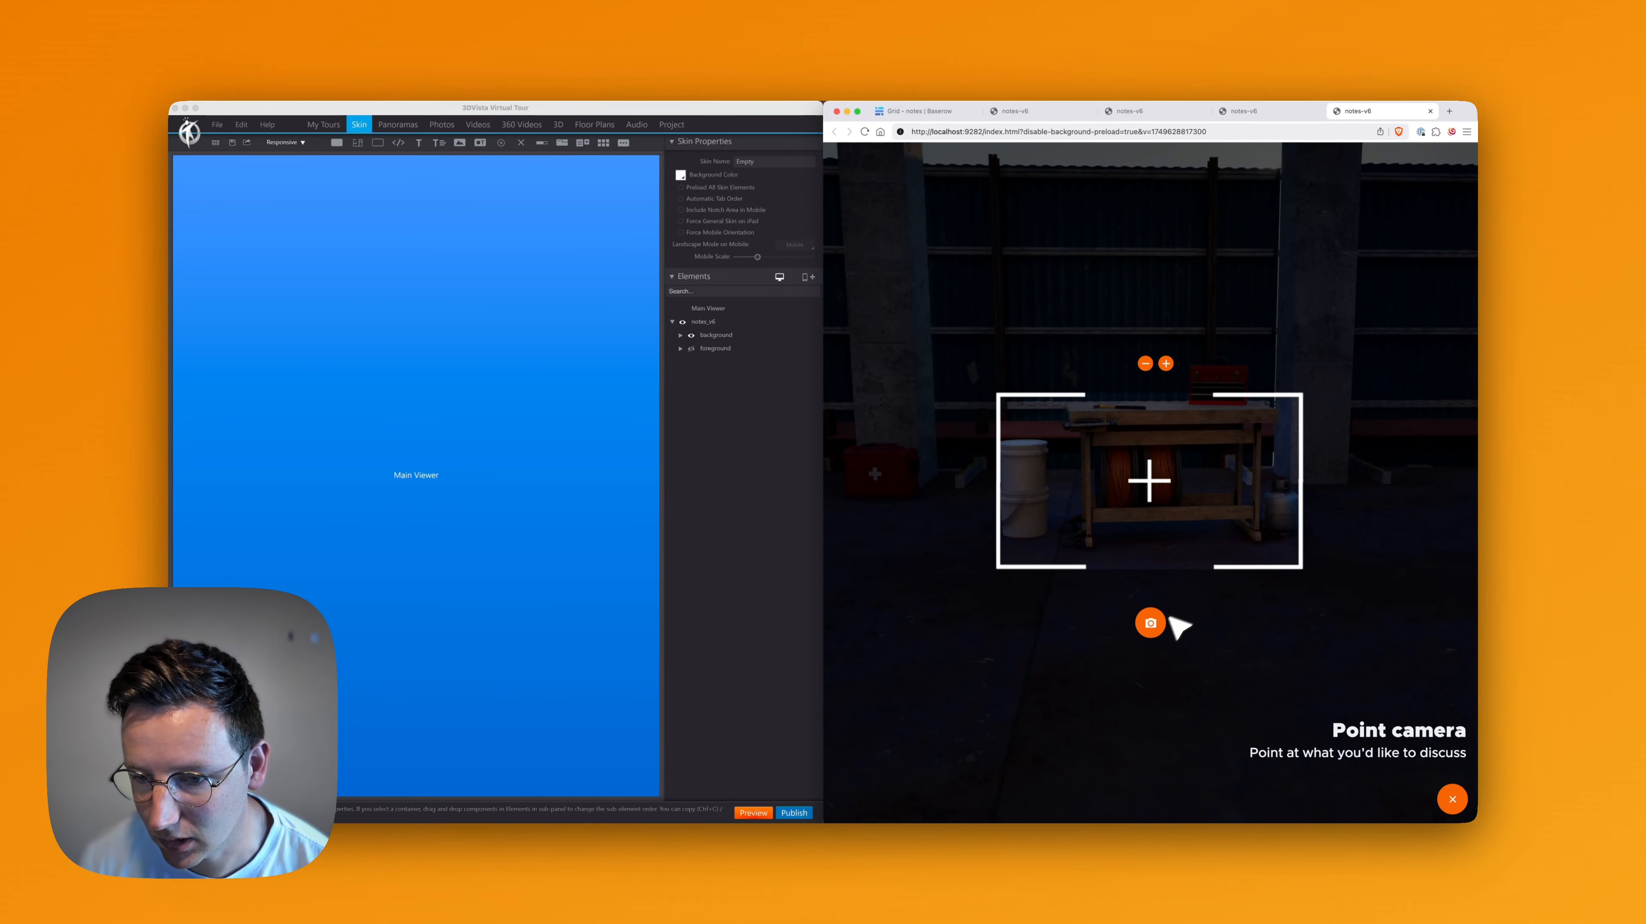
click(1155, 626)
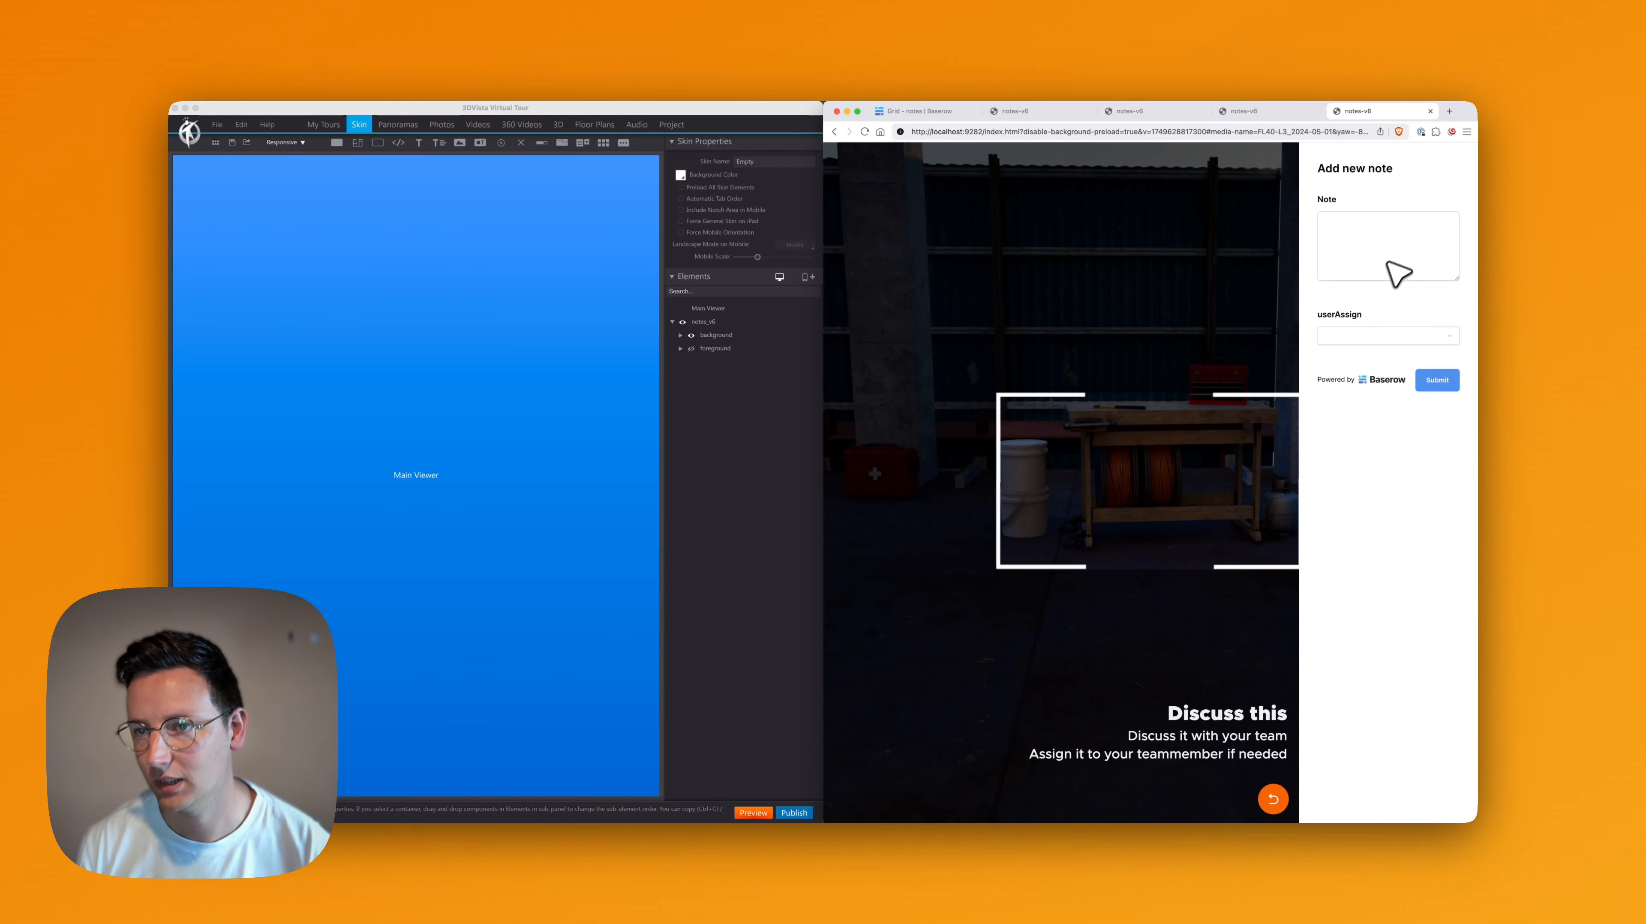
click(1399, 266)
text(Oran)
click(1273, 800)
Turn the tour view up to the top of the concrete building, capture it and submit the note "Red cables" assigned to a user
drag(1111, 622, 1453, 627)
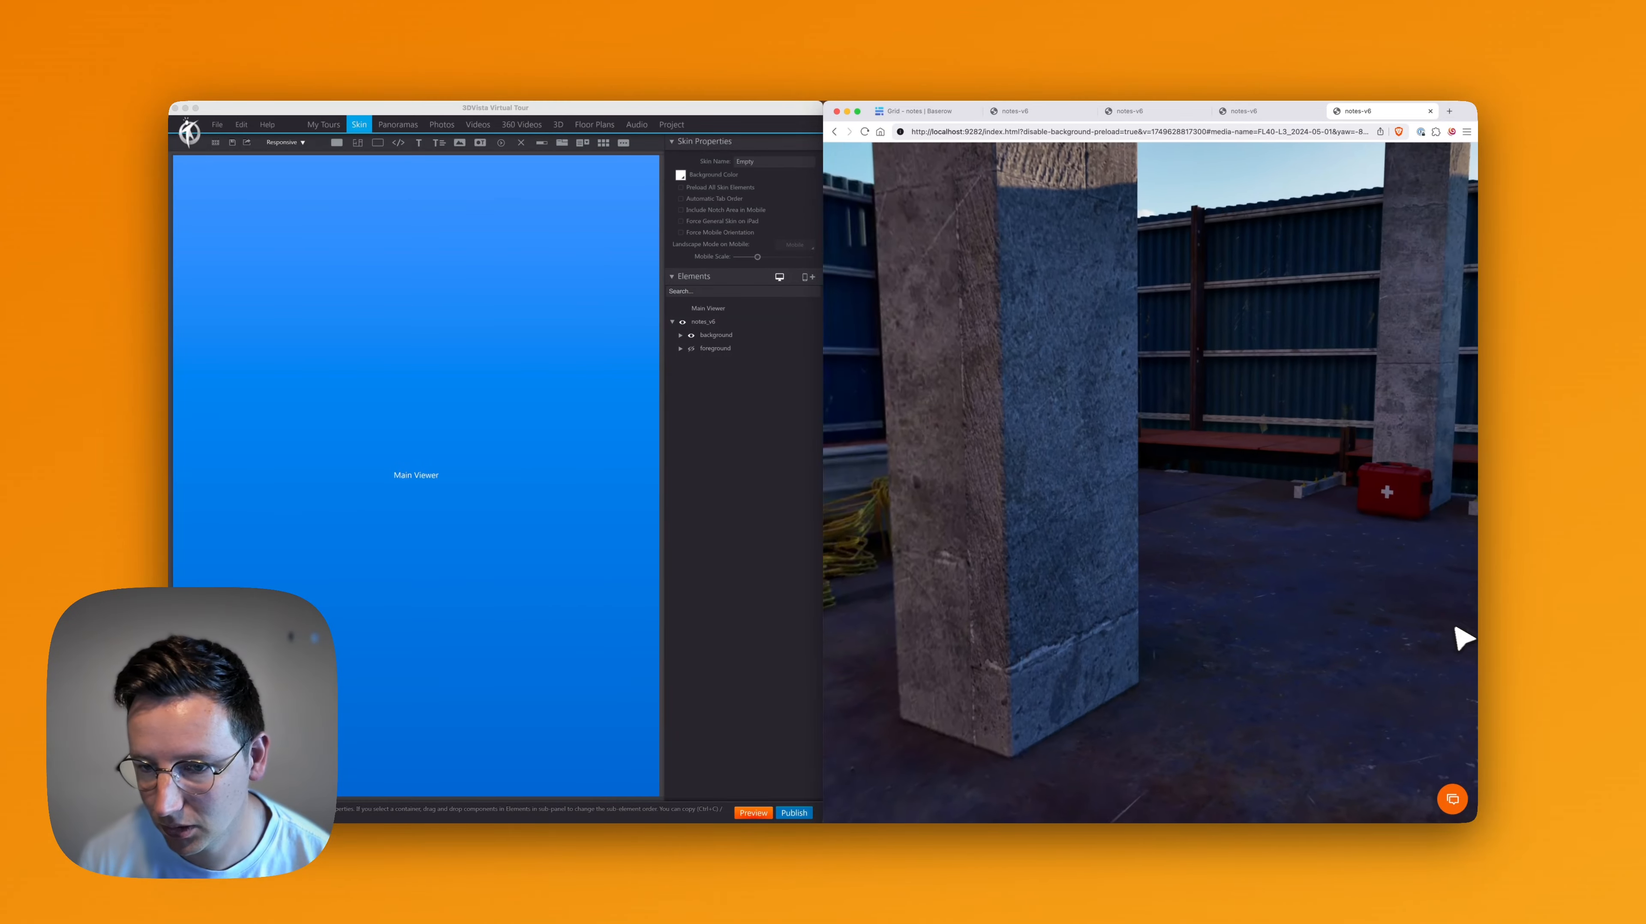
scroll(1187, 592, down, 5)
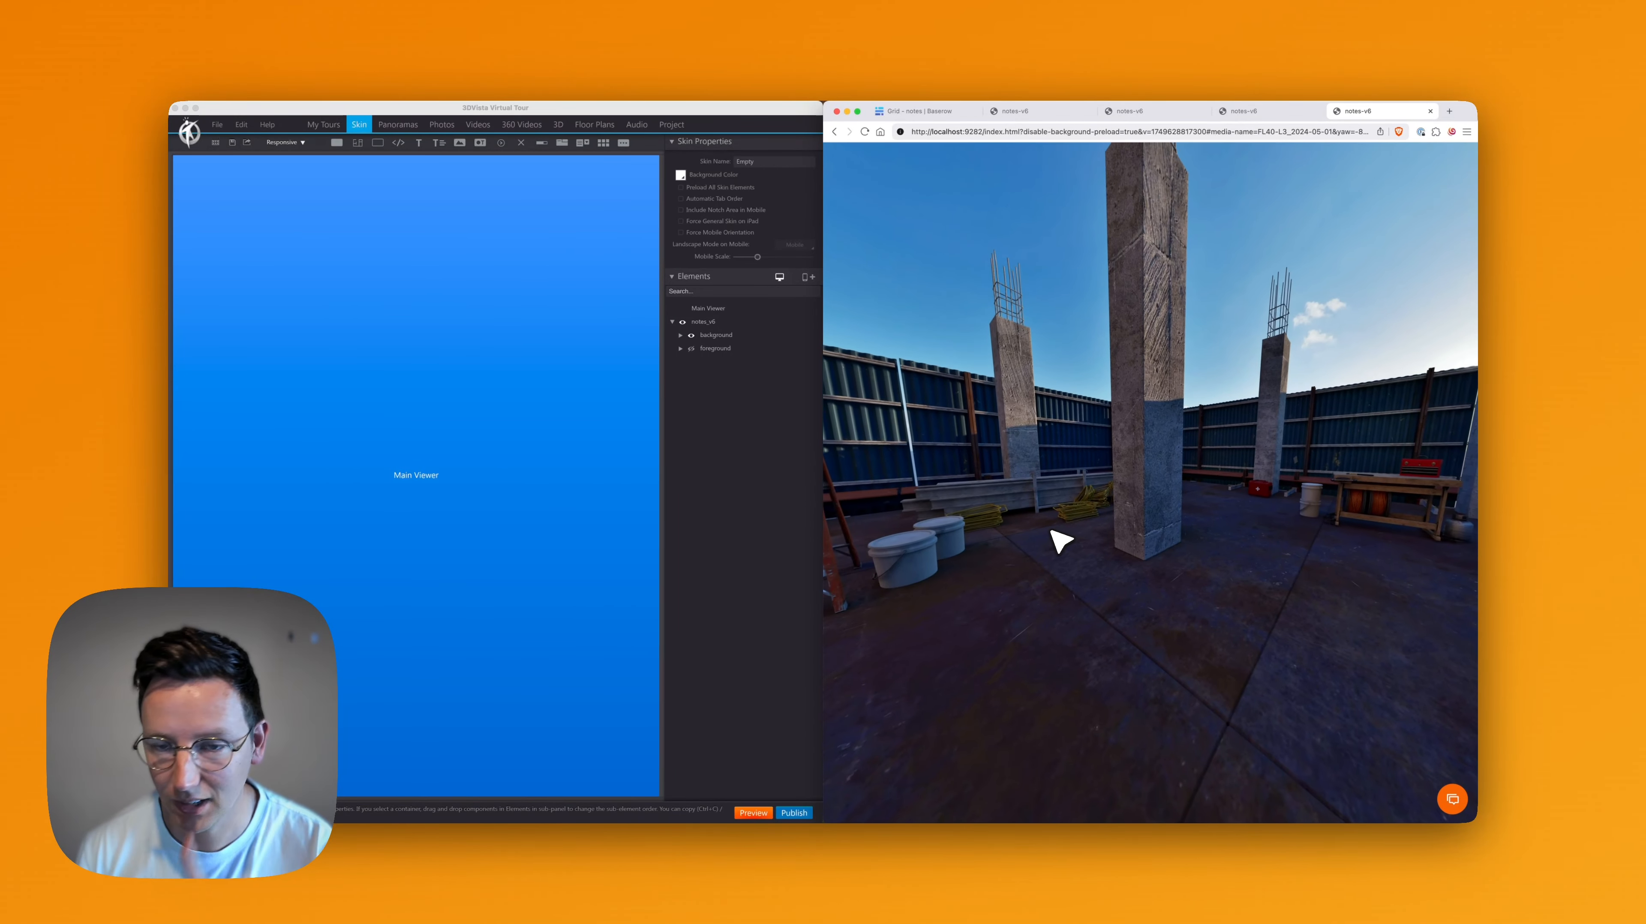
drag(1035, 476, 1182, 513)
click(1452, 798)
click(1385, 239)
text(Test note)
click(1441, 376)
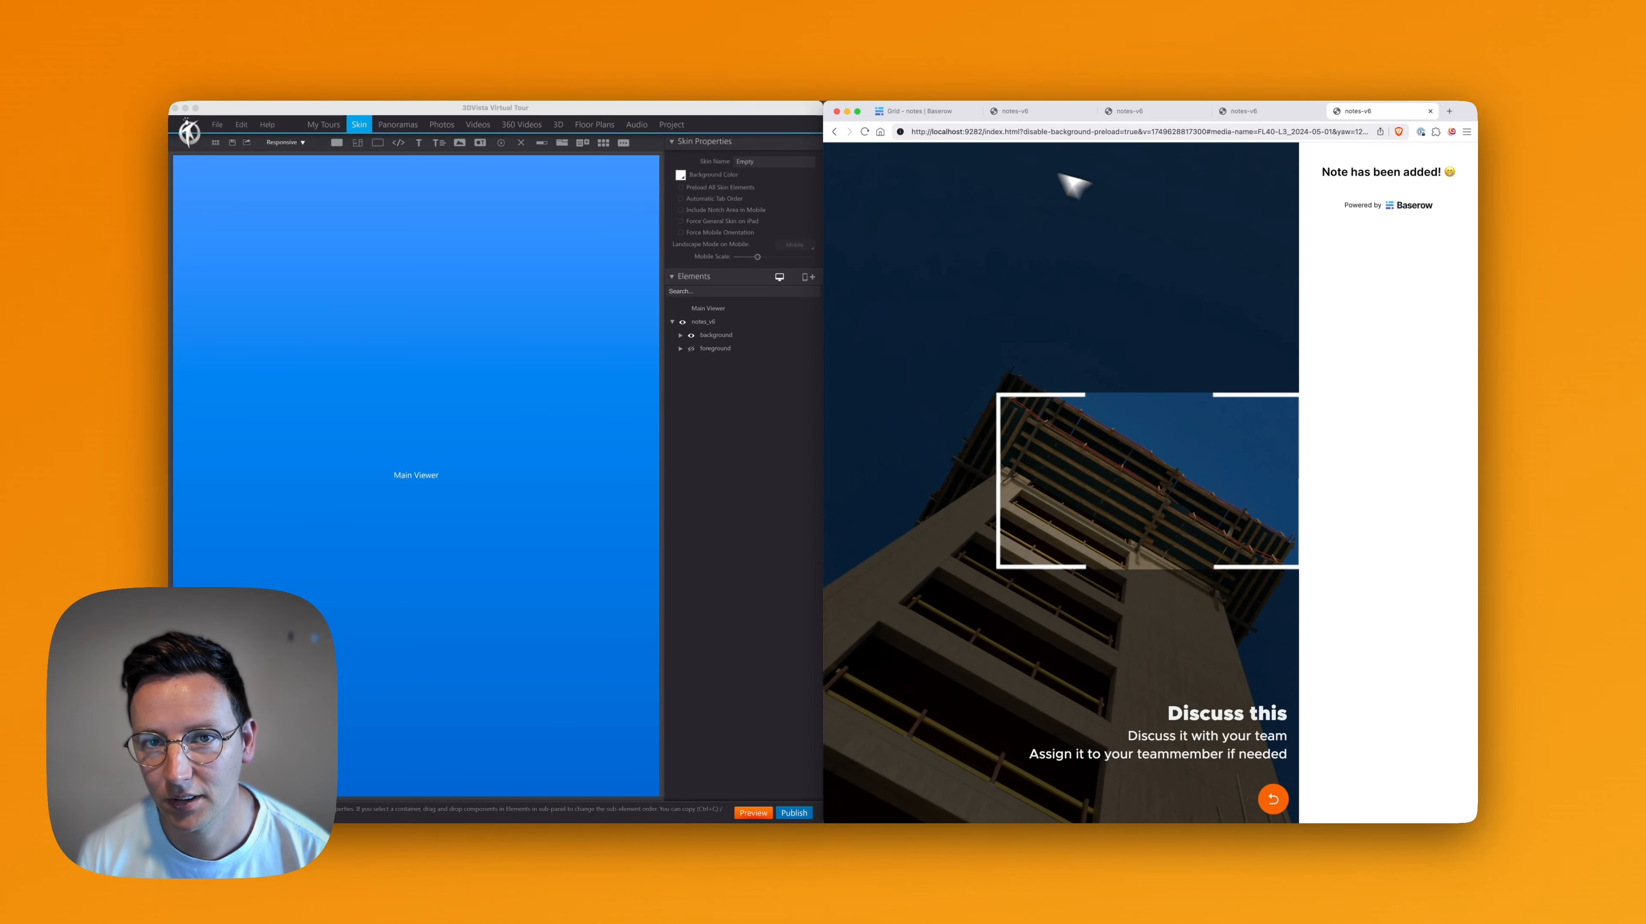
Switch to the Baserow tab and widen the browser window to examine the new notes and their full viewLink values
click(935, 113)
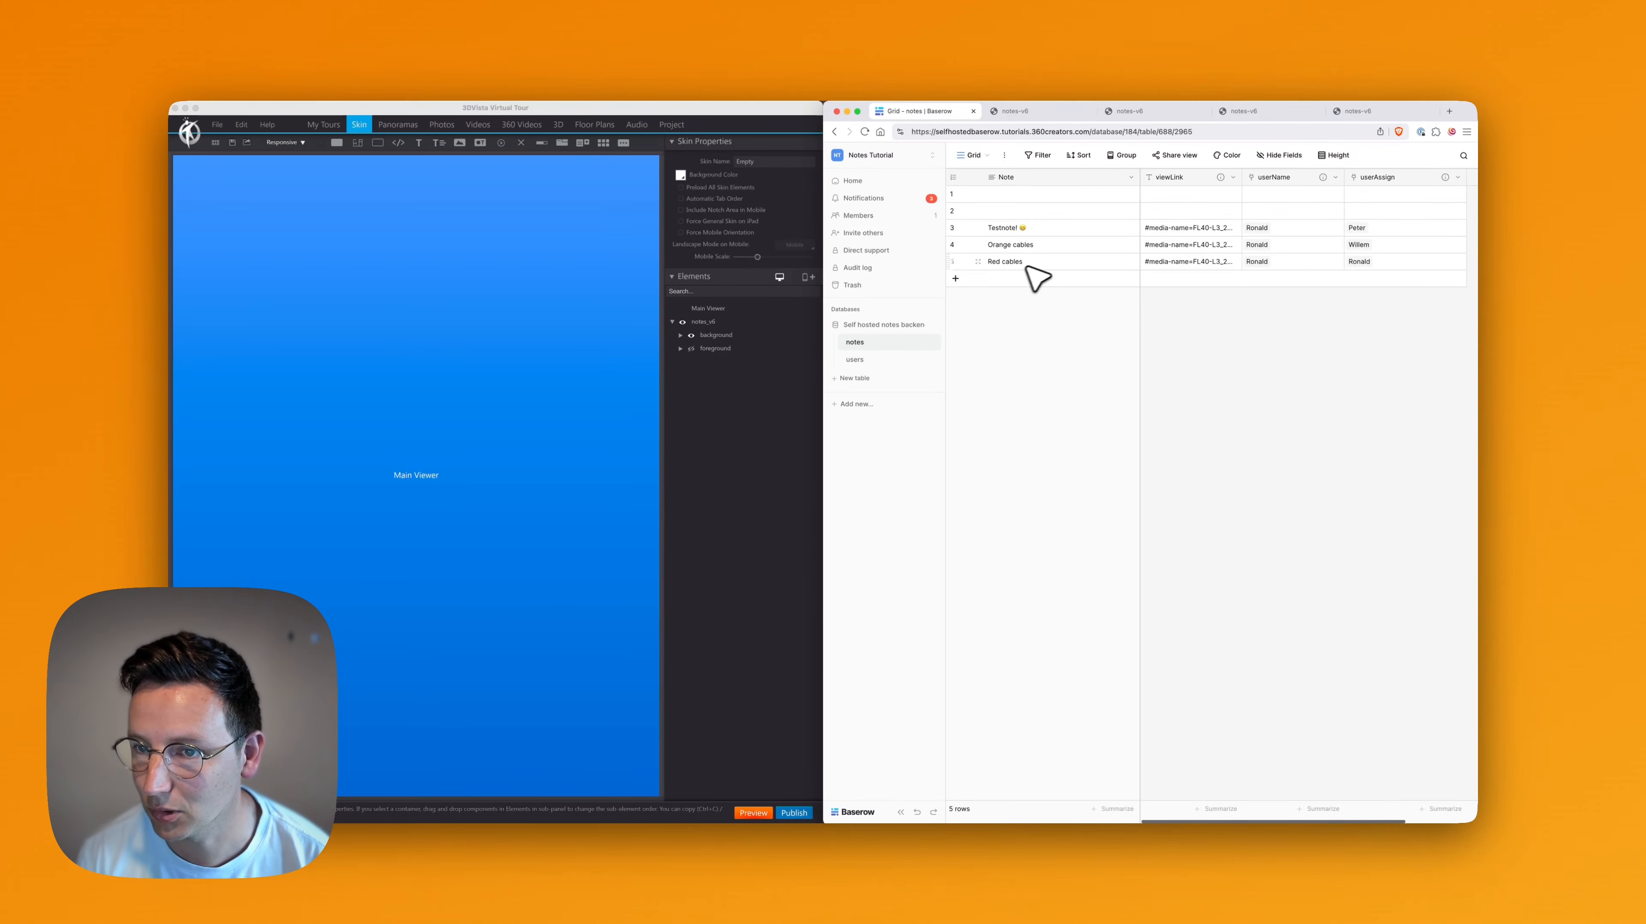
click(1179, 242)
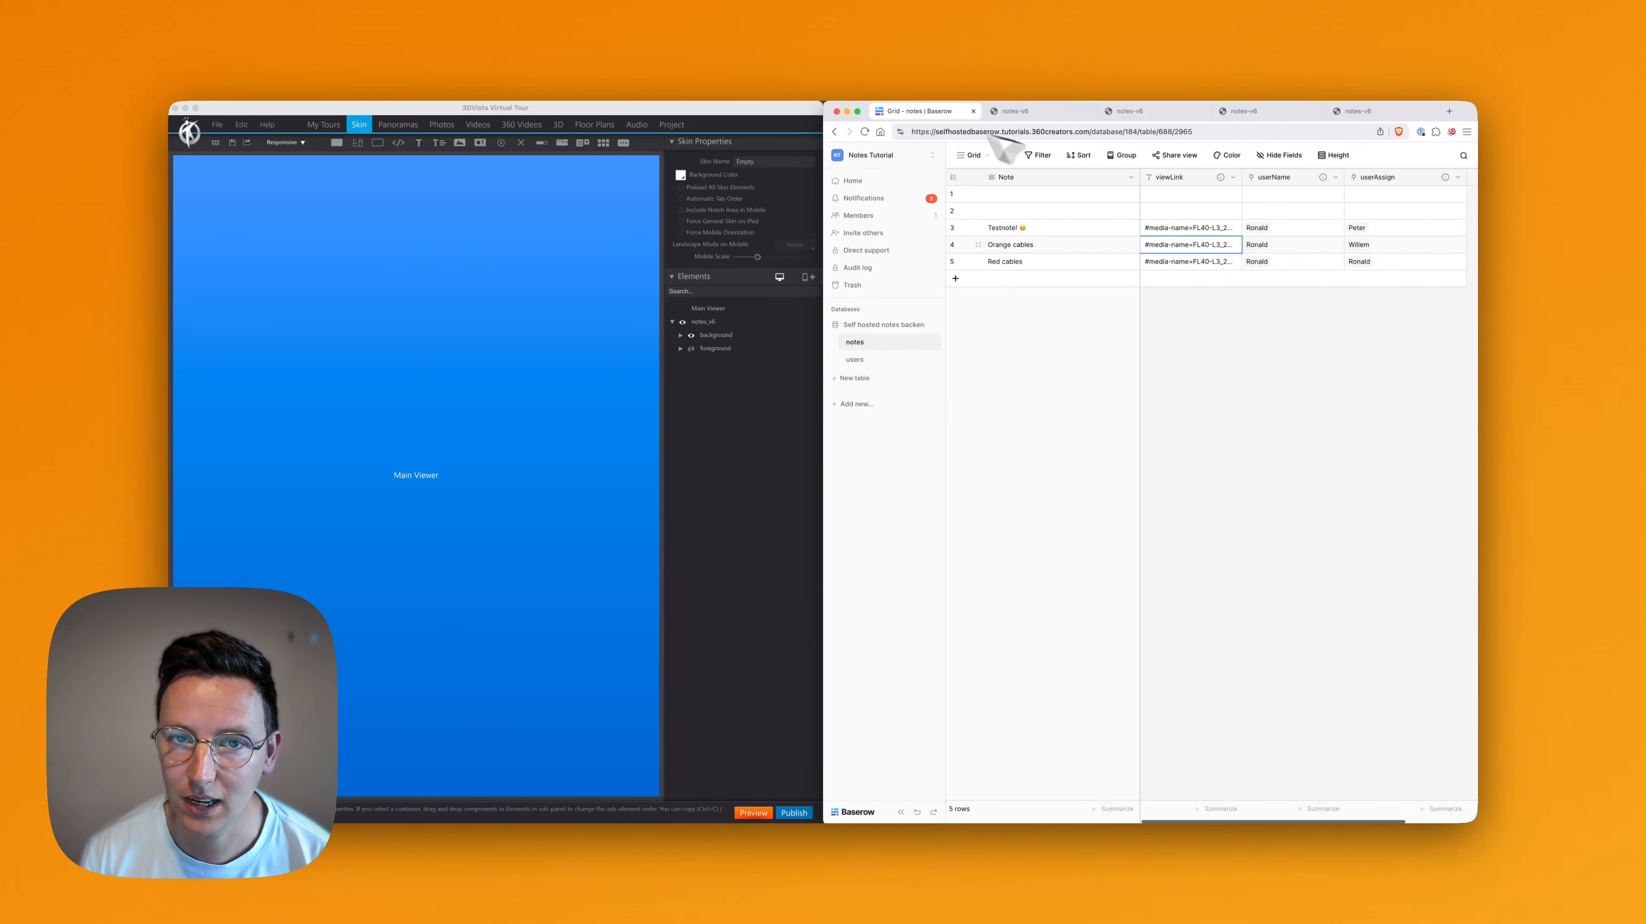
drag(827, 103, 439, 104)
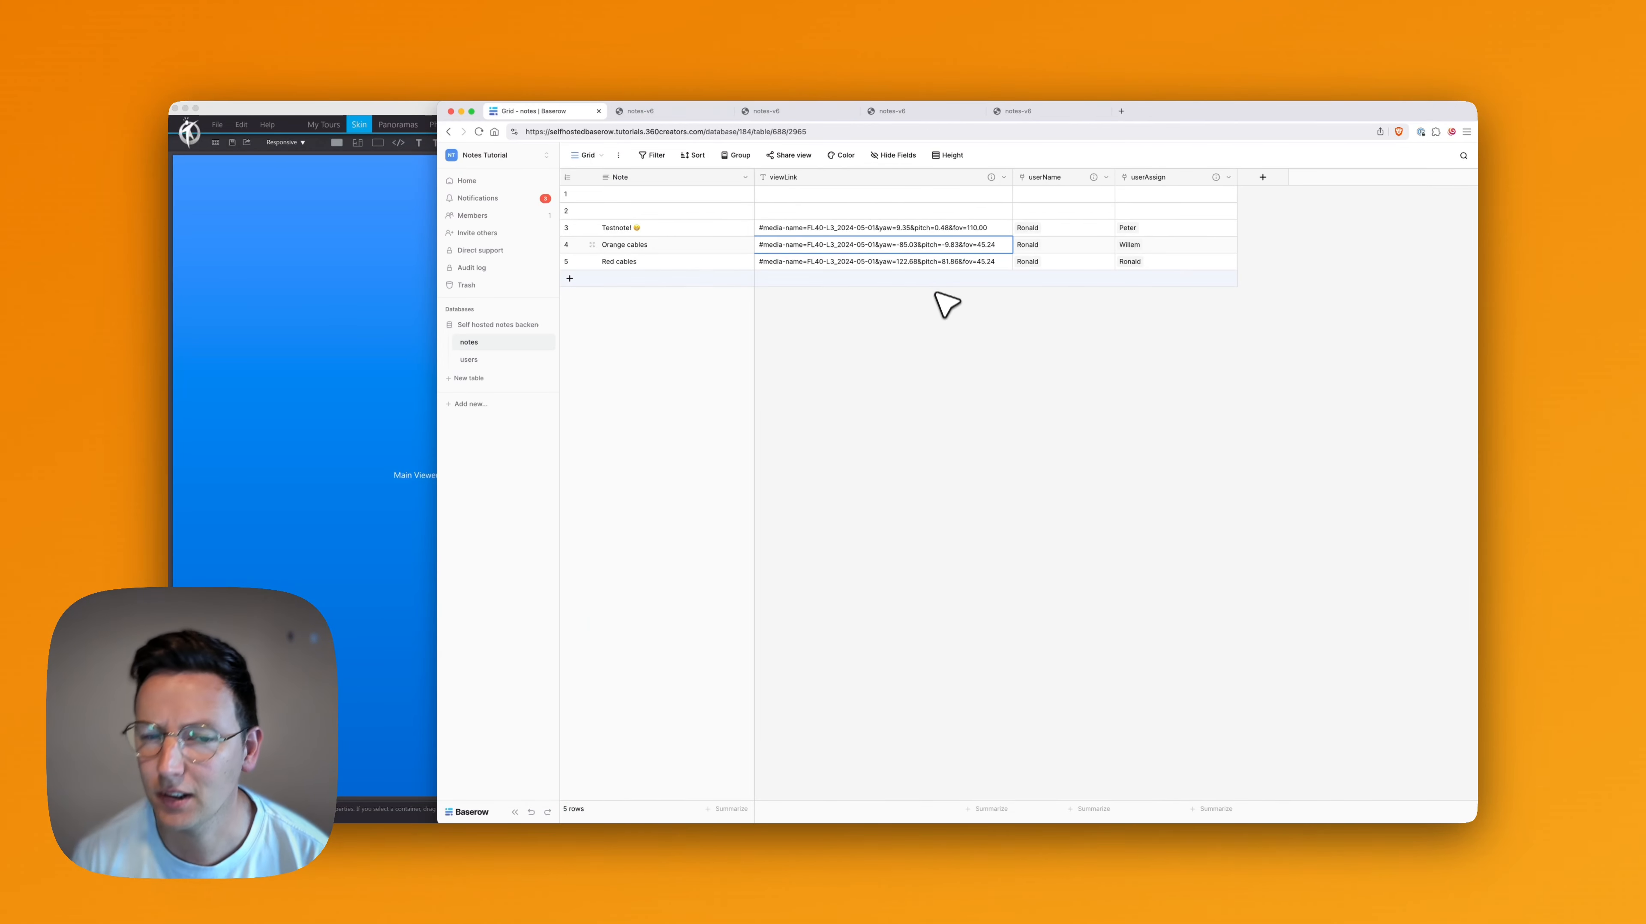